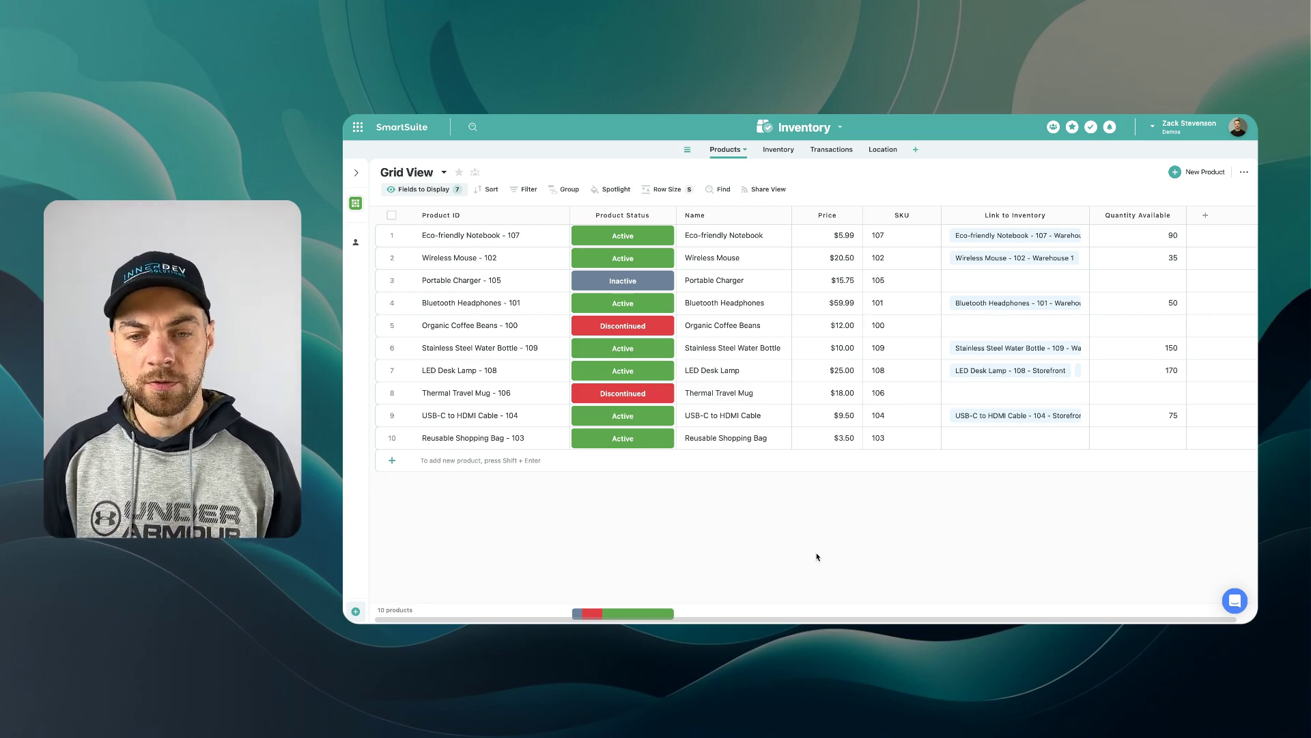
- Scroll across the Products grid, then look at the Inventory and Transactions tables
{"action": "scroll", "coordinate": [816, 557], "scroll_direction": "right", "scroll_amount": 1}
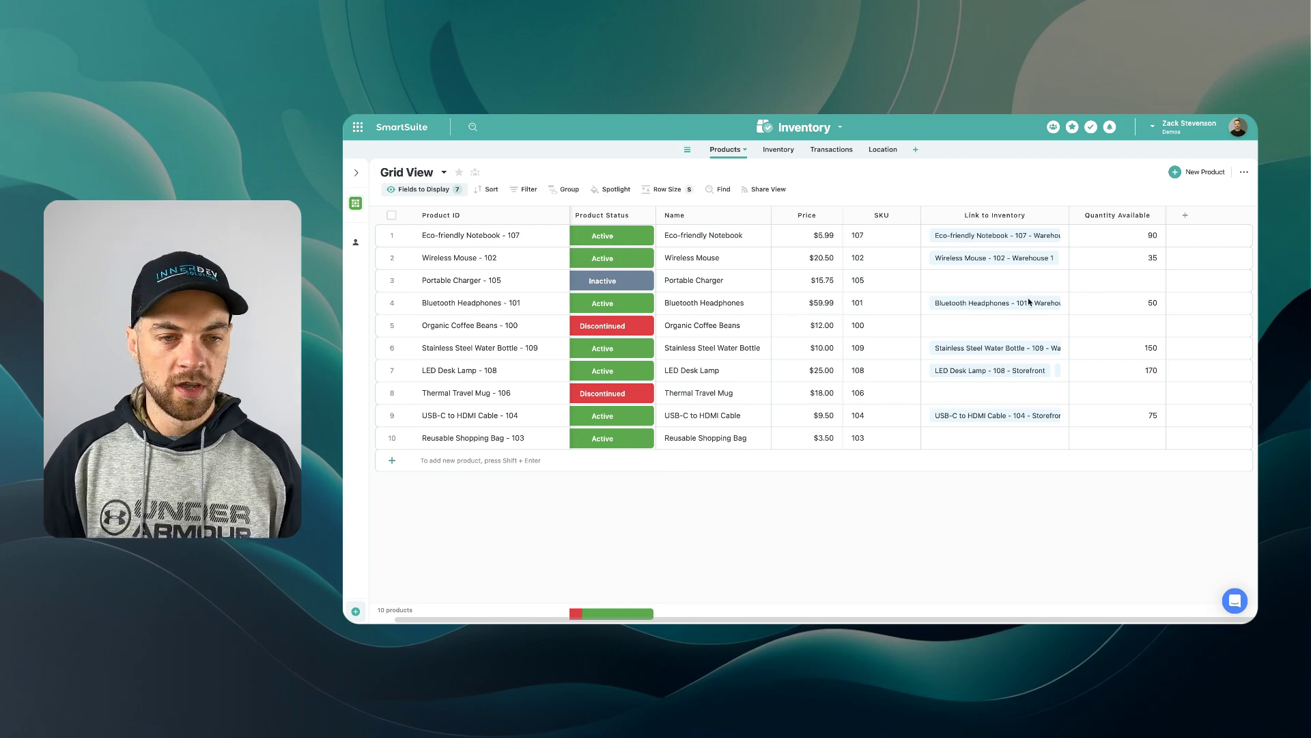
{"action": "scroll", "coordinate": [727, 395], "scroll_direction": "left", "scroll_amount": 1}
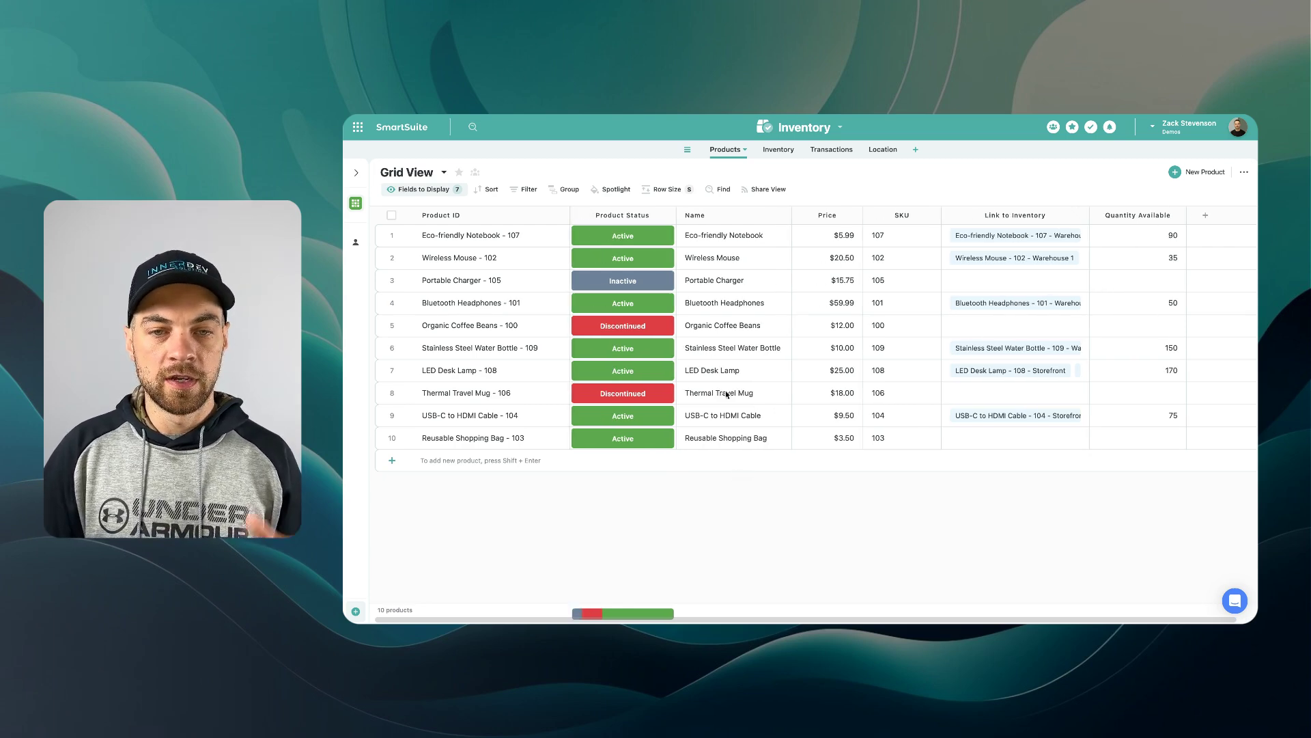
{"action": "left_click", "coordinate": [779, 149]}
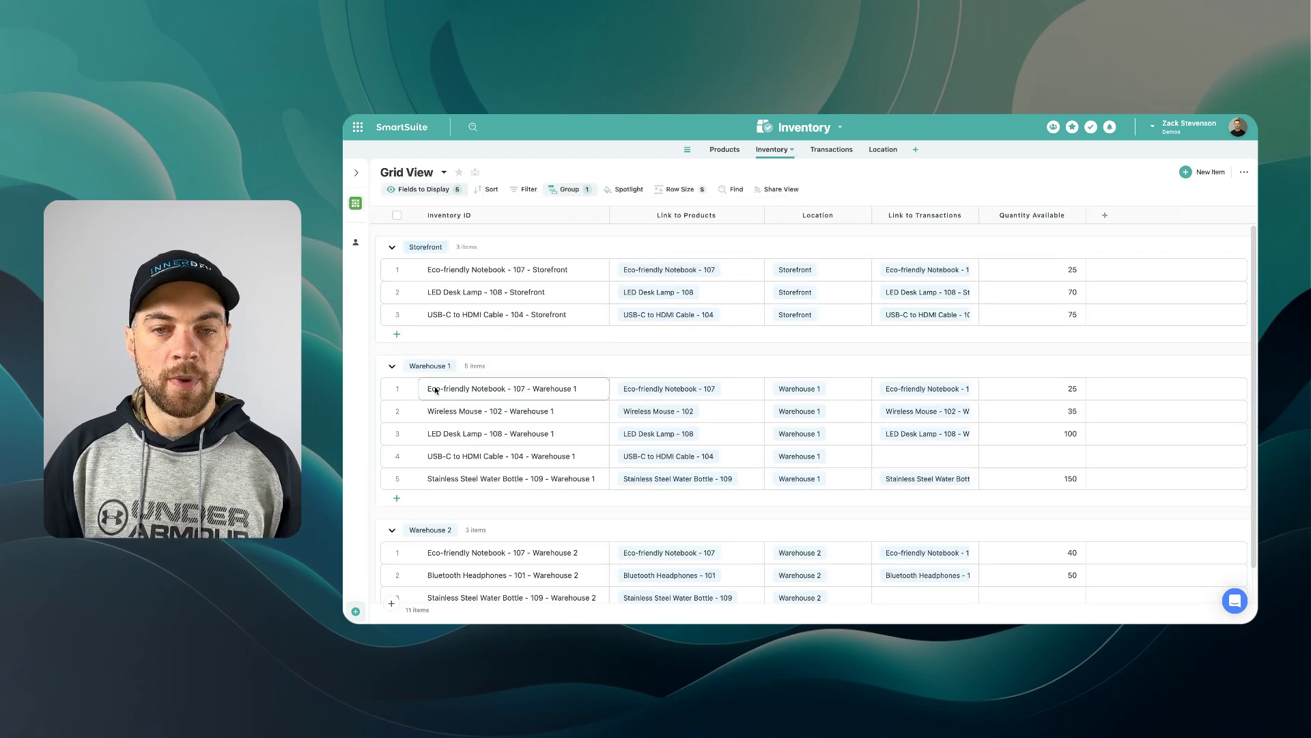
{"action": "scroll", "coordinate": [433, 384], "scroll_direction": "down", "scroll_amount": 1}
{"action": "left_click", "coordinate": [831, 149]}
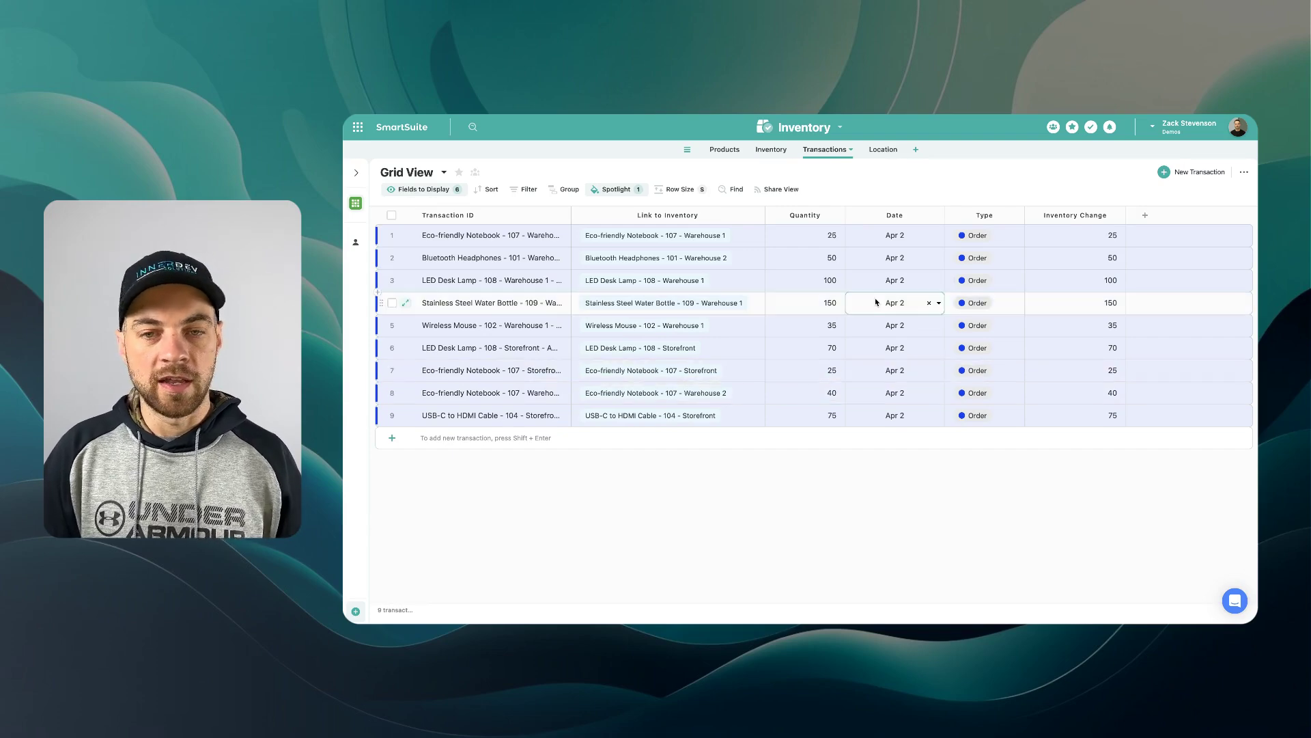
- Check the Location table, then open the Eco-friendly Notebook - 107 product record
{"action": "left_click", "coordinate": [882, 149]}
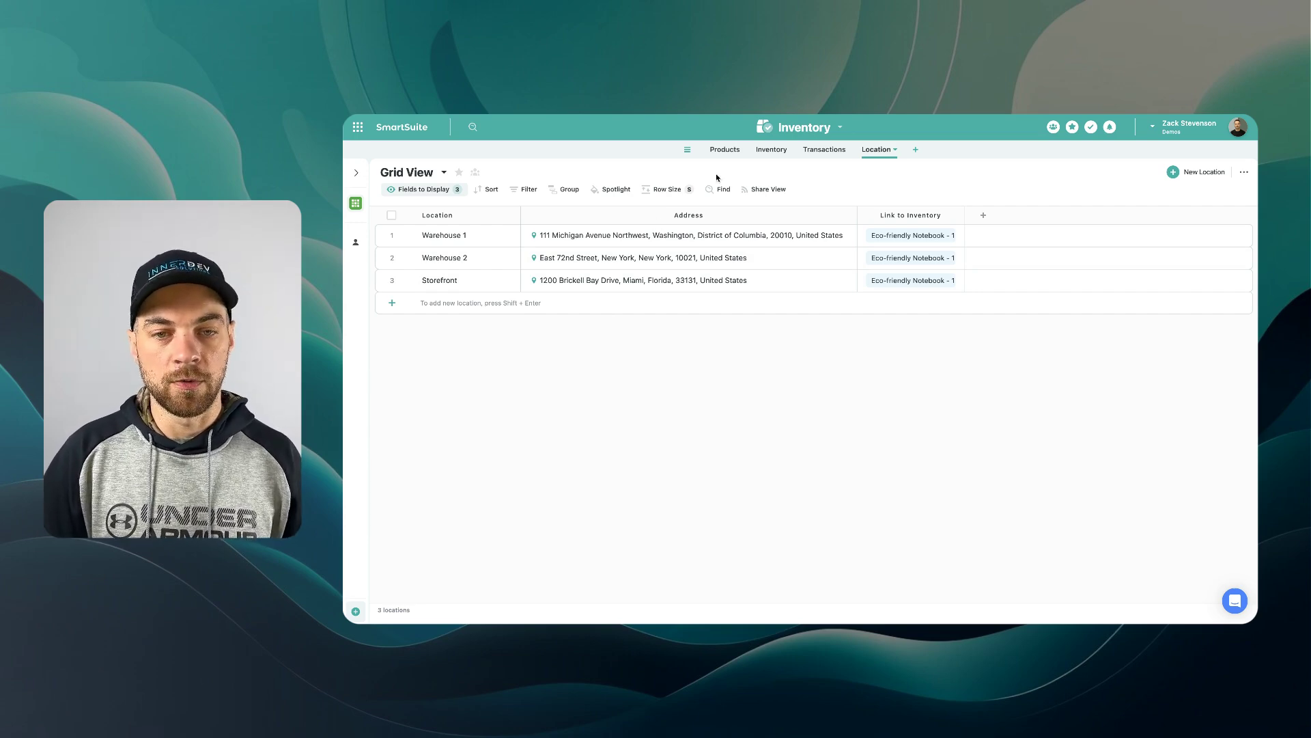
{"action": "left_click", "coordinate": [725, 150]}
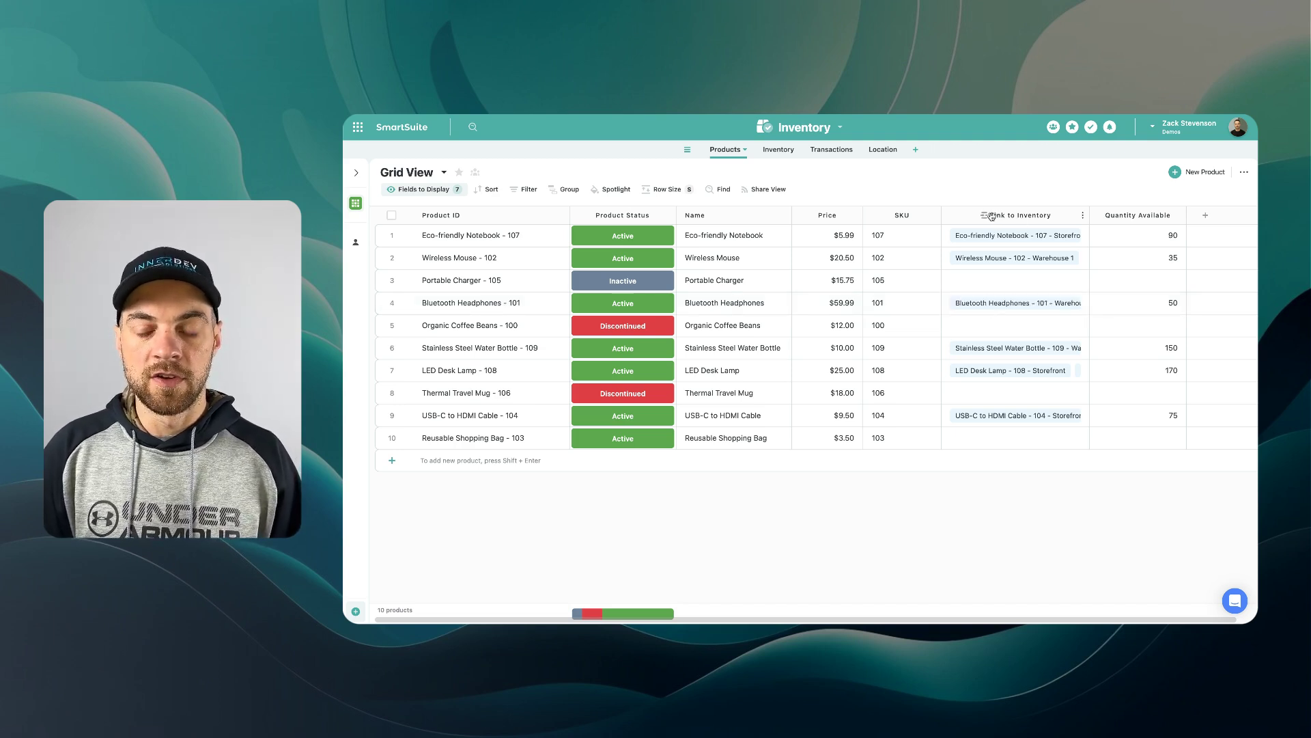
{"action": "left_click", "coordinate": [406, 237]}
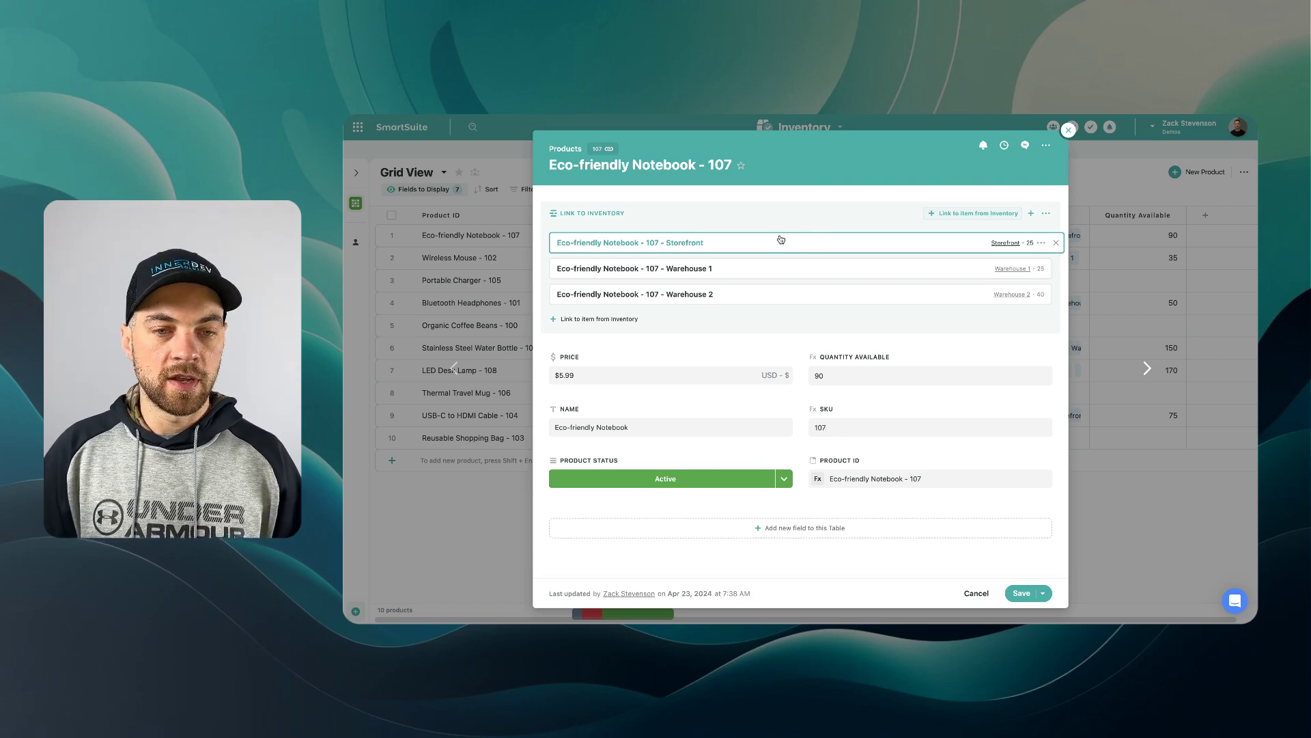
- Display Link to Inventory as a table of Inventory ID, Location and Quantity Available, sorted by Location
{"action": "left_click", "coordinate": [1045, 213]}
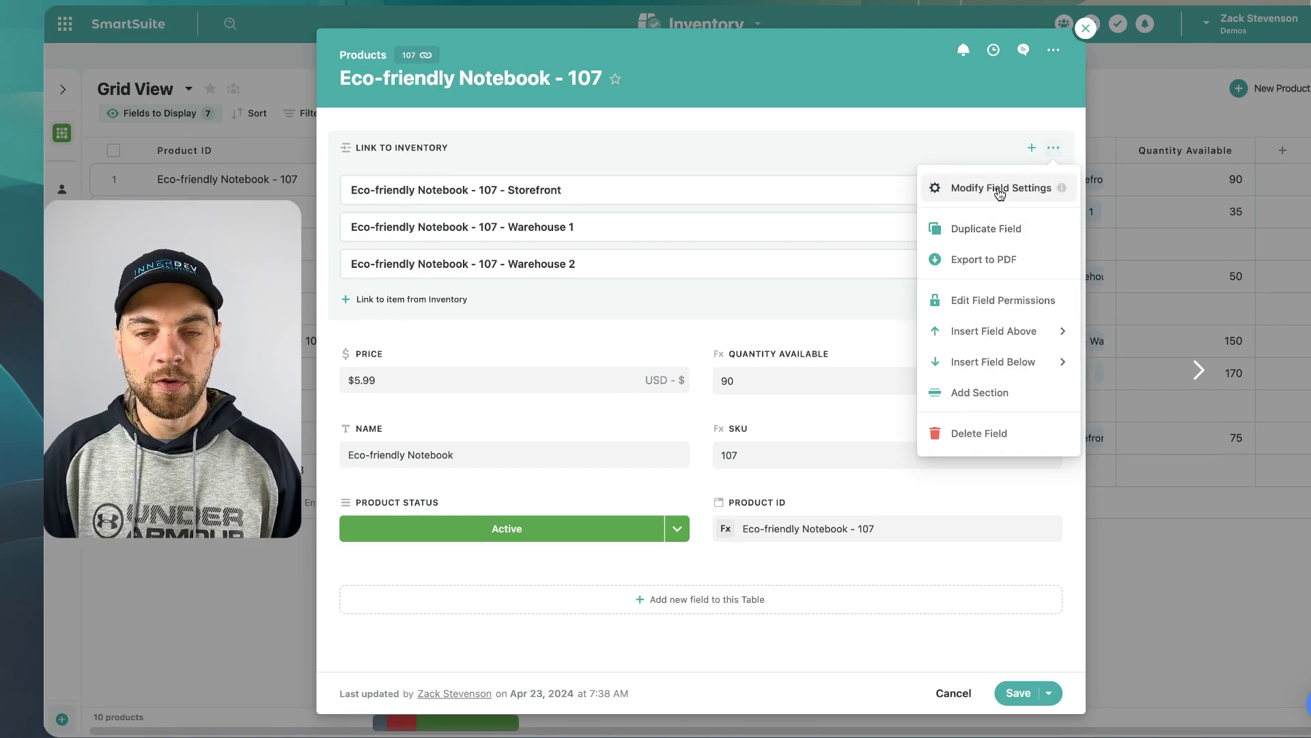
{"action": "left_click", "coordinate": [1000, 190]}
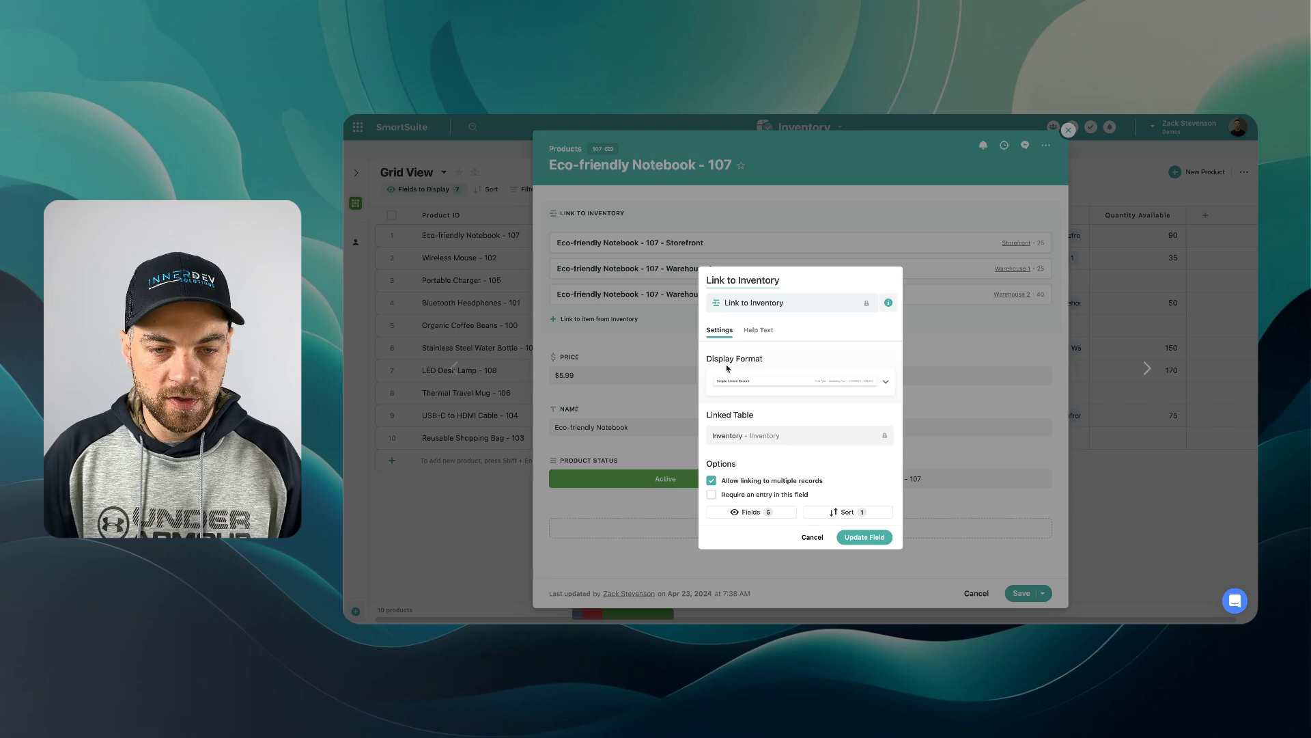
{"action": "left_click", "coordinate": [754, 383]}
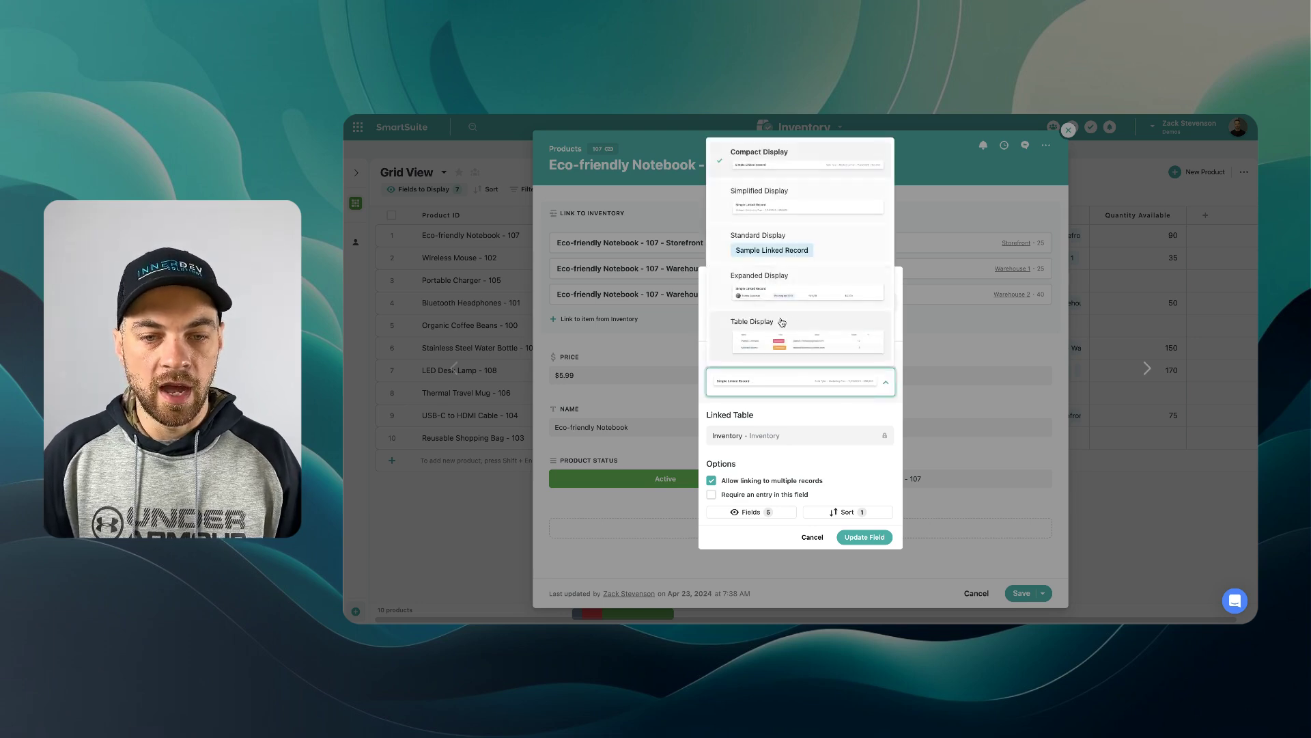
{"action": "left_click", "coordinate": [754, 335]}
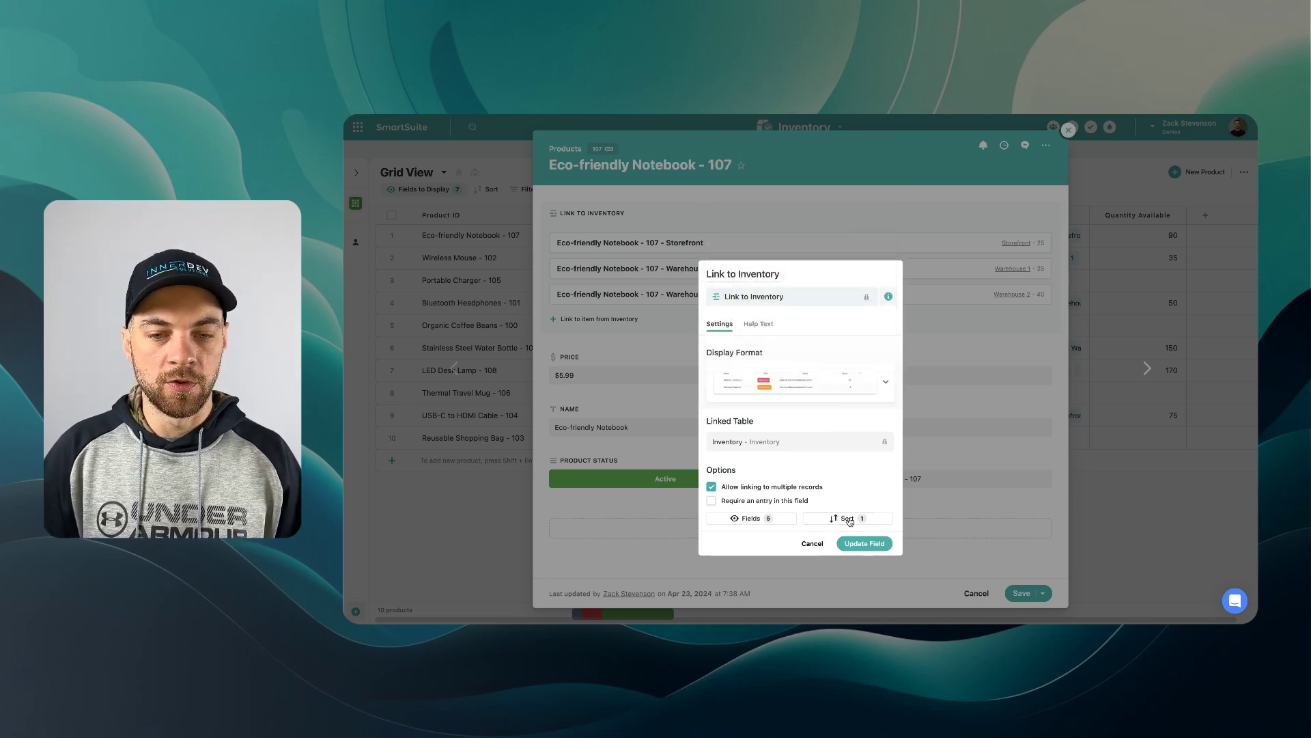
{"action": "left_click", "coordinate": [752, 518]}
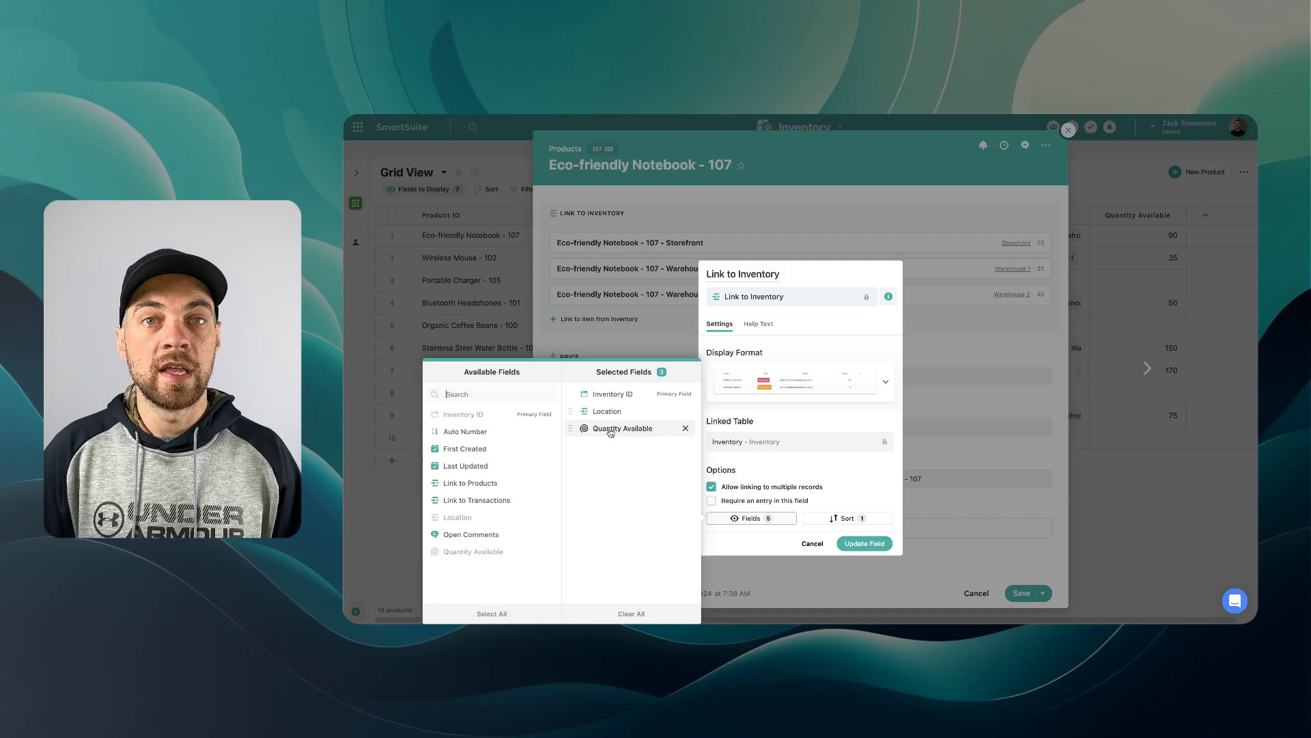
{"action": "left_click", "coordinate": [848, 518]}
{"action": "key", "text": "Escape"}
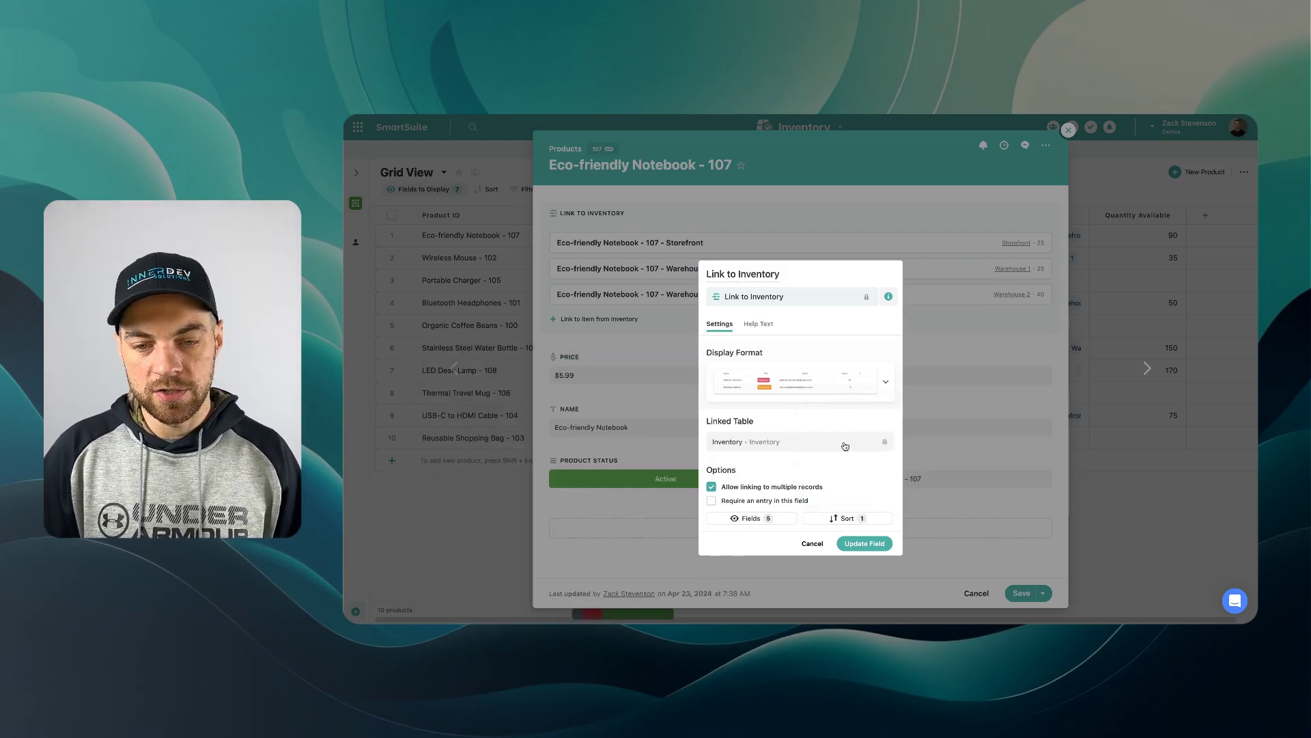
{"action": "left_click", "coordinate": [864, 543]}
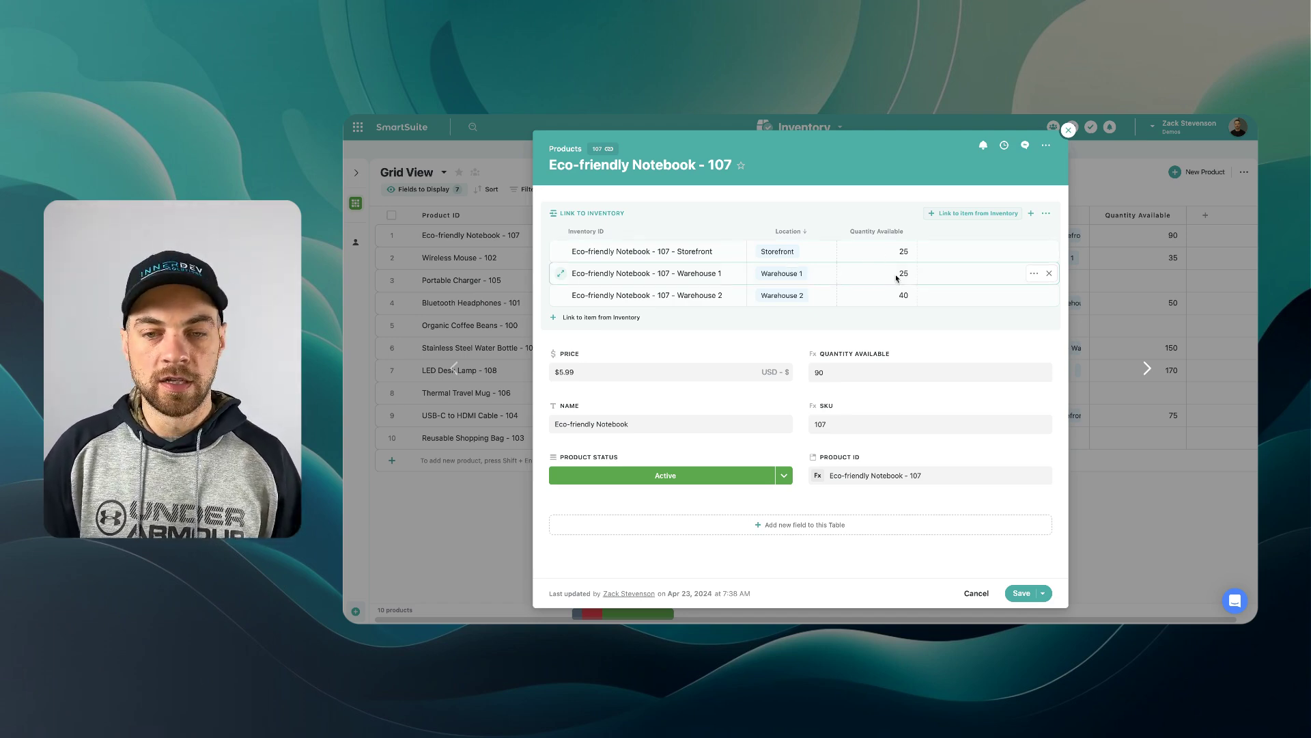
- Export the Link to Inventory field as 'Link to Inventory 4_23_2024.pdf' and open it
{"action": "left_click", "coordinate": [1045, 216]}
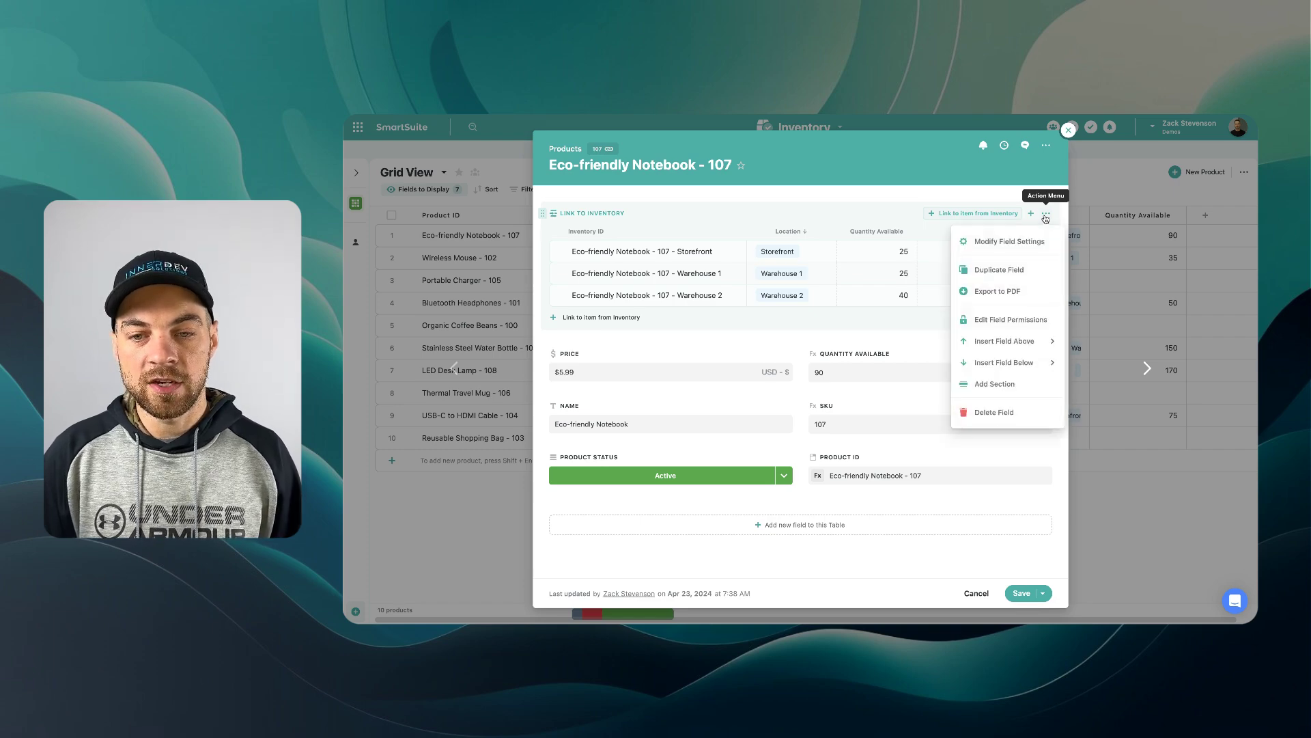
{"action": "left_click", "coordinate": [1005, 292]}
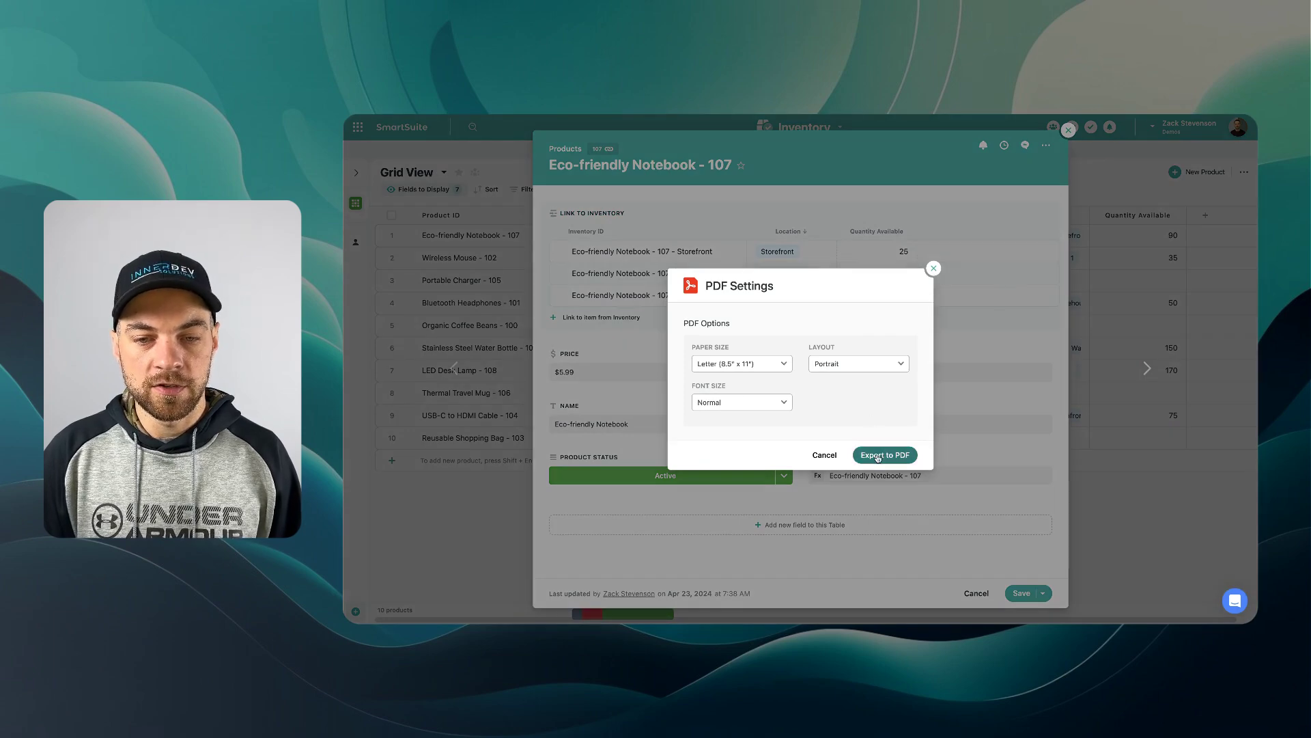
{"action": "left_click", "coordinate": [879, 455]}
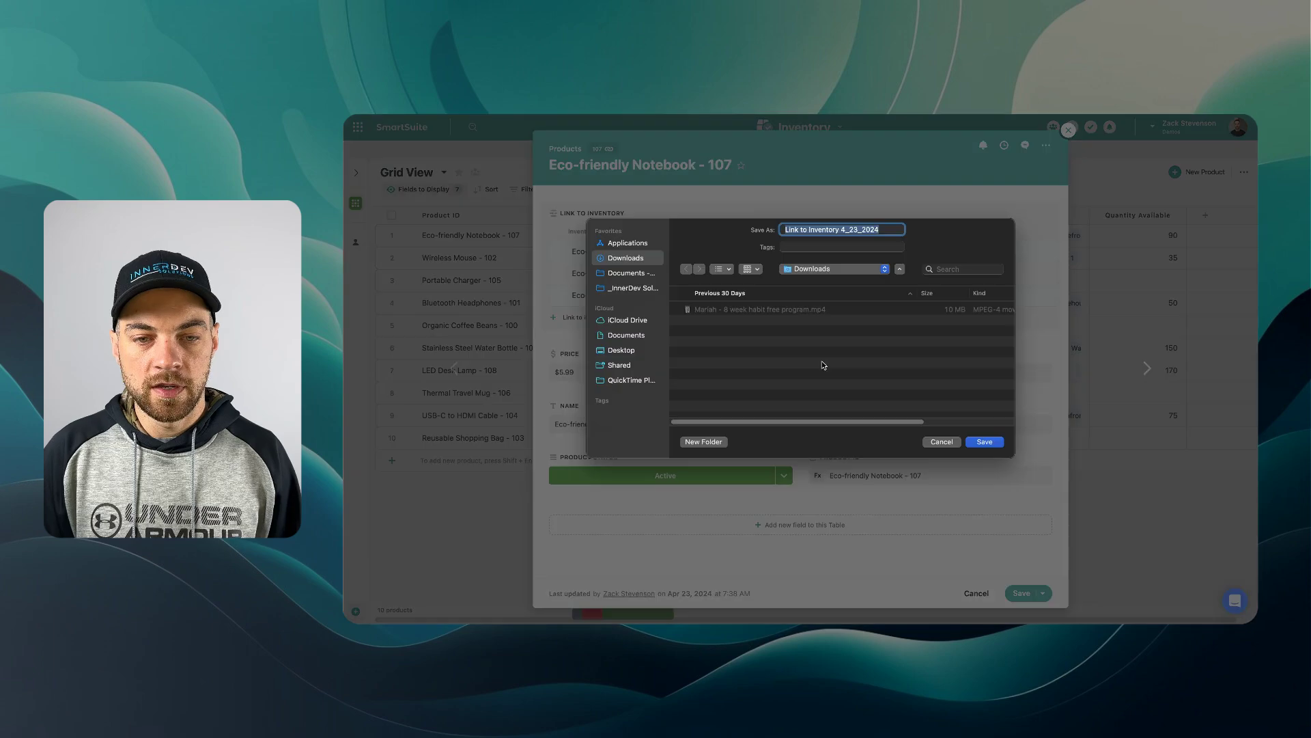
{"action": "left_click", "coordinate": [987, 441]}
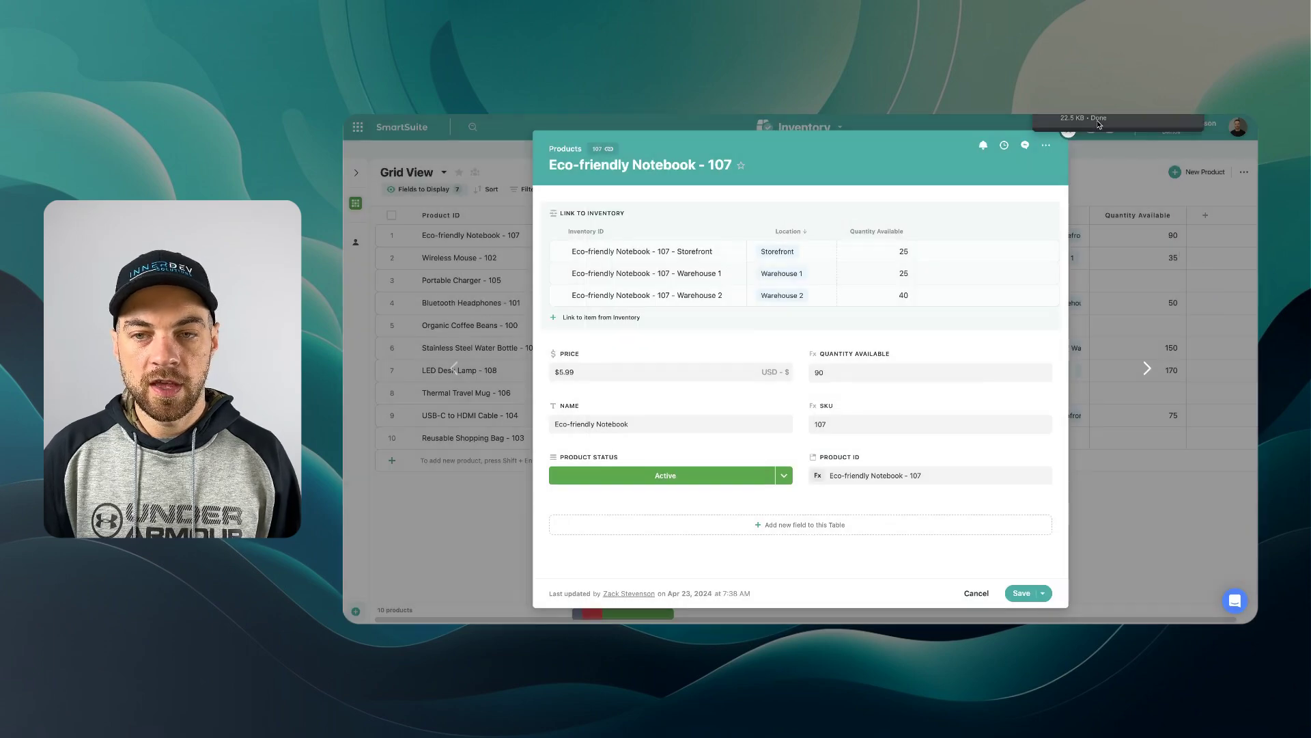
{"action": "left_click", "coordinate": [1105, 120]}
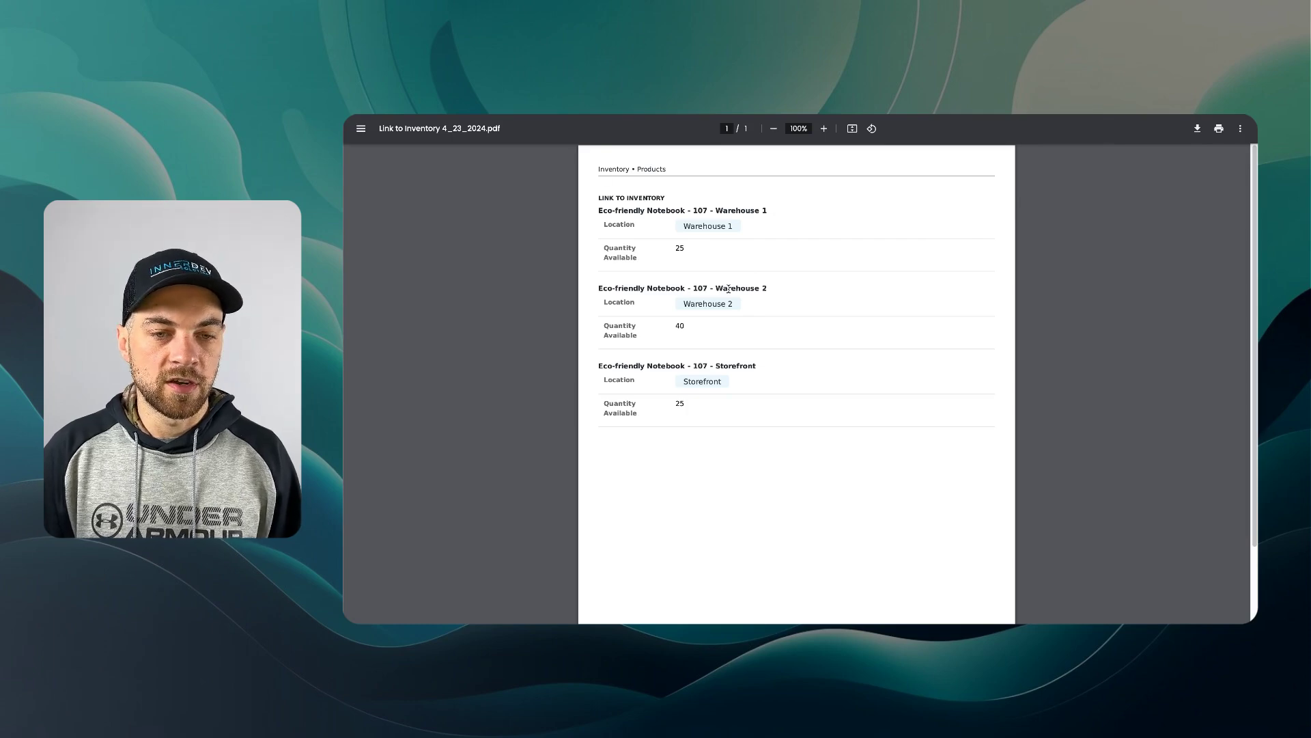
- Scroll through the exported PDF to check the three locations and their quantities
{"action": "scroll", "coordinate": [703, 448], "scroll_direction": "down", "scroll_amount": 1}
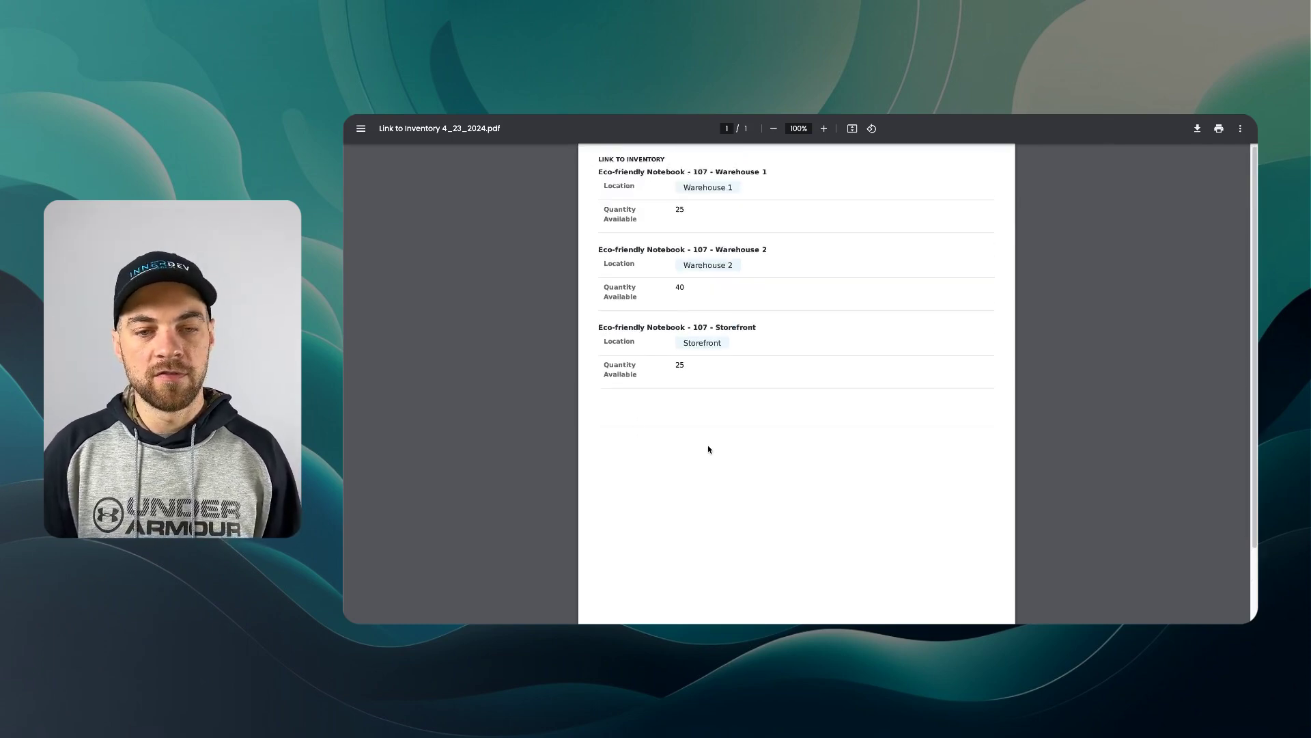
{"action": "scroll", "coordinate": [710, 449], "scroll_direction": "up", "scroll_amount": 1}
{"action": "scroll", "coordinate": [703, 471], "scroll_direction": "down", "scroll_amount": 2}
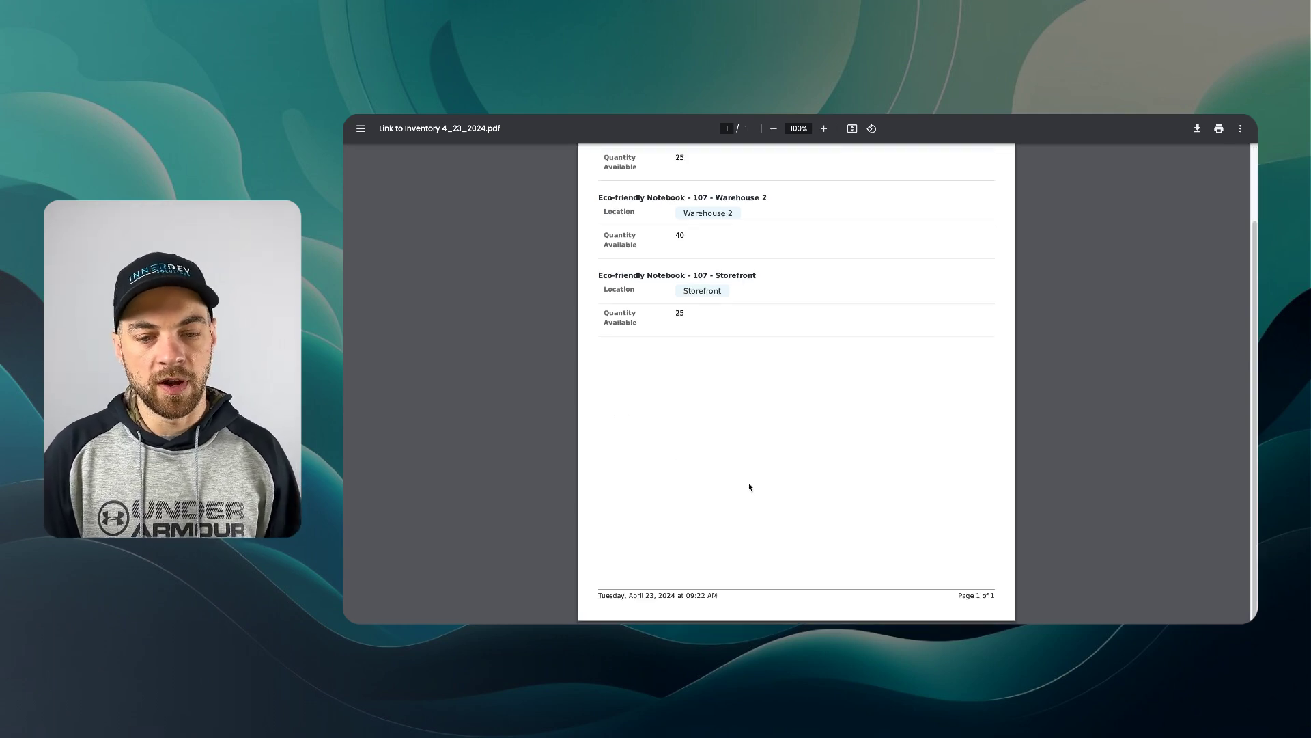
{"action": "scroll", "coordinate": [792, 489], "scroll_direction": "up", "scroll_amount": 2}
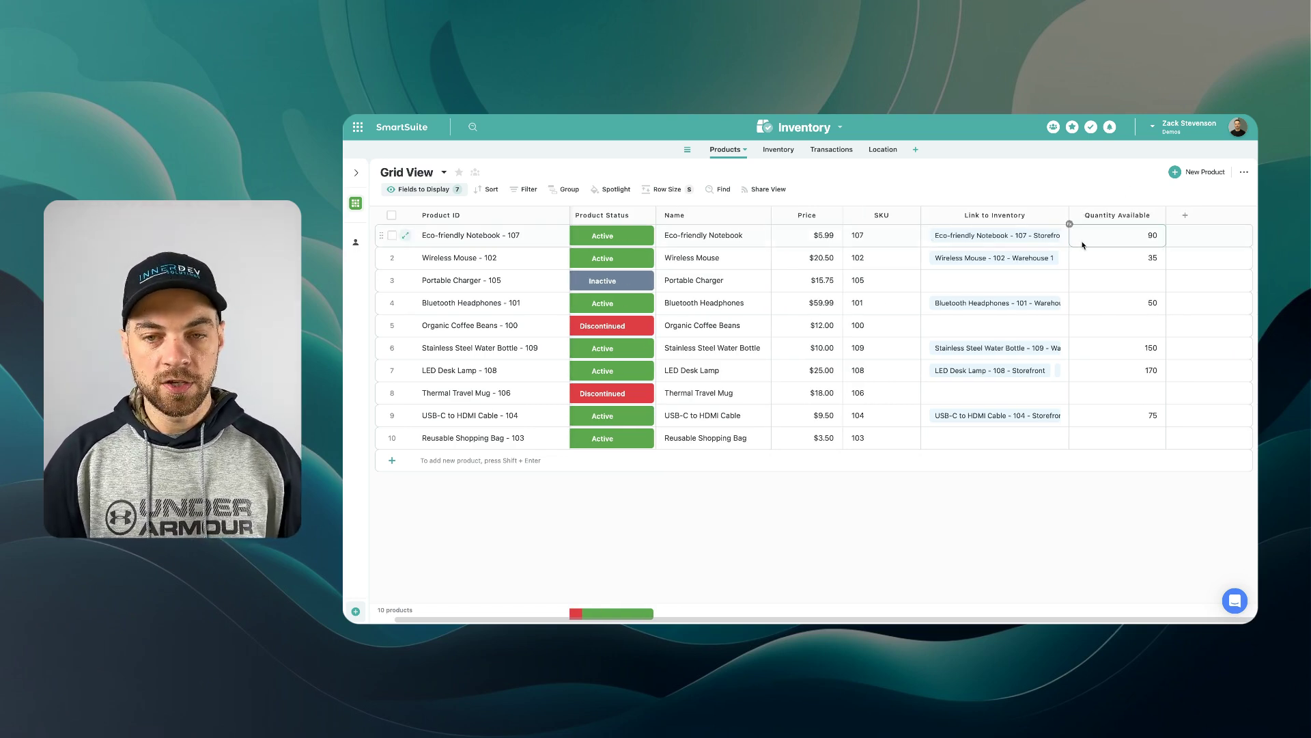
- Duplicate Quantity Available as 'Quantity Available Storefront' and widen its column
{"action": "left_click", "coordinate": [1157, 215]}
{"action": "left_click", "coordinate": [1132, 270]}
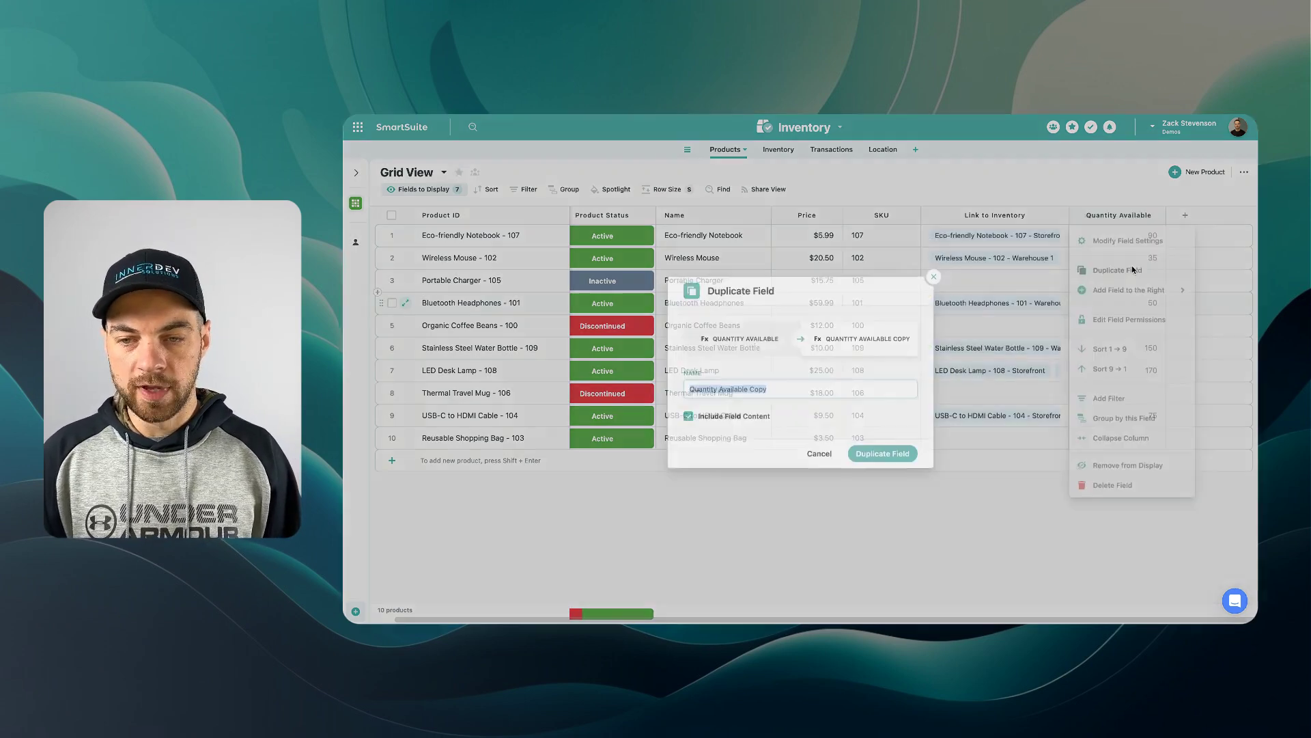
{"action": "key", "text": "Home"}
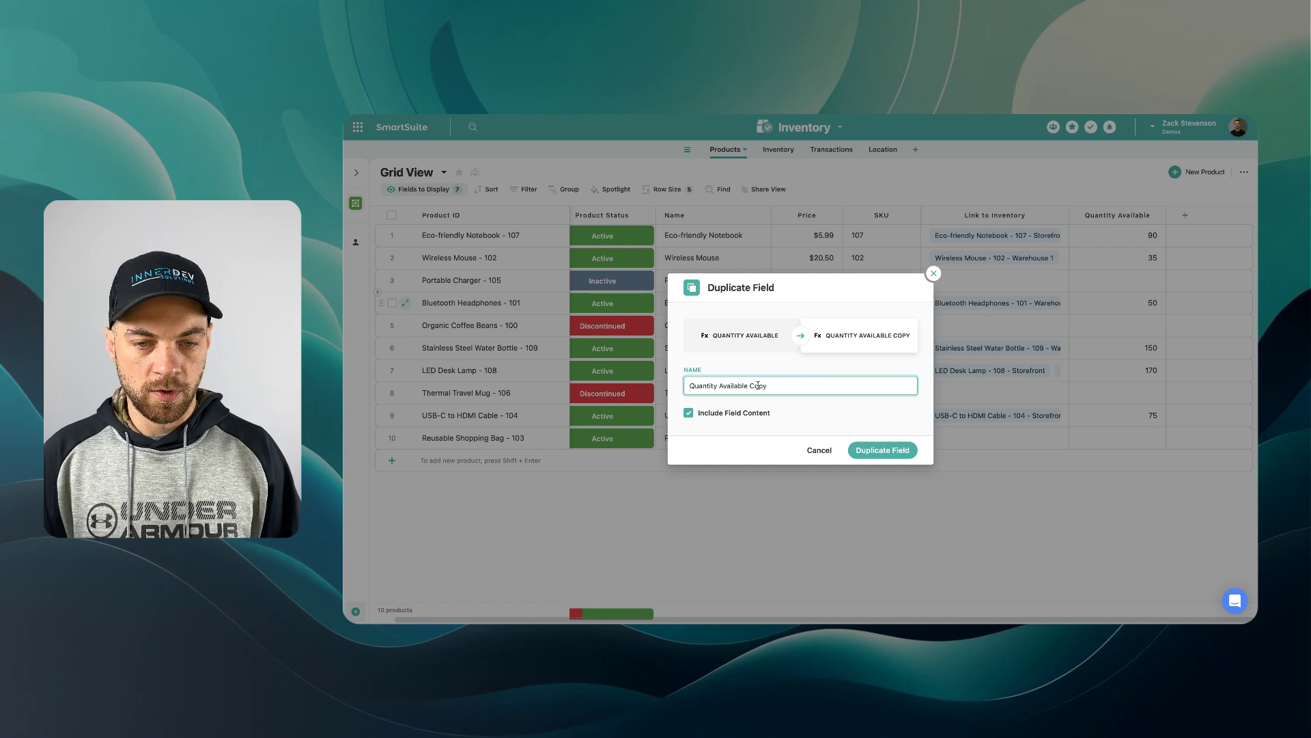
{"action": "double_click", "coordinate": [758, 385]}
{"action": "type", "text": "Storef"}
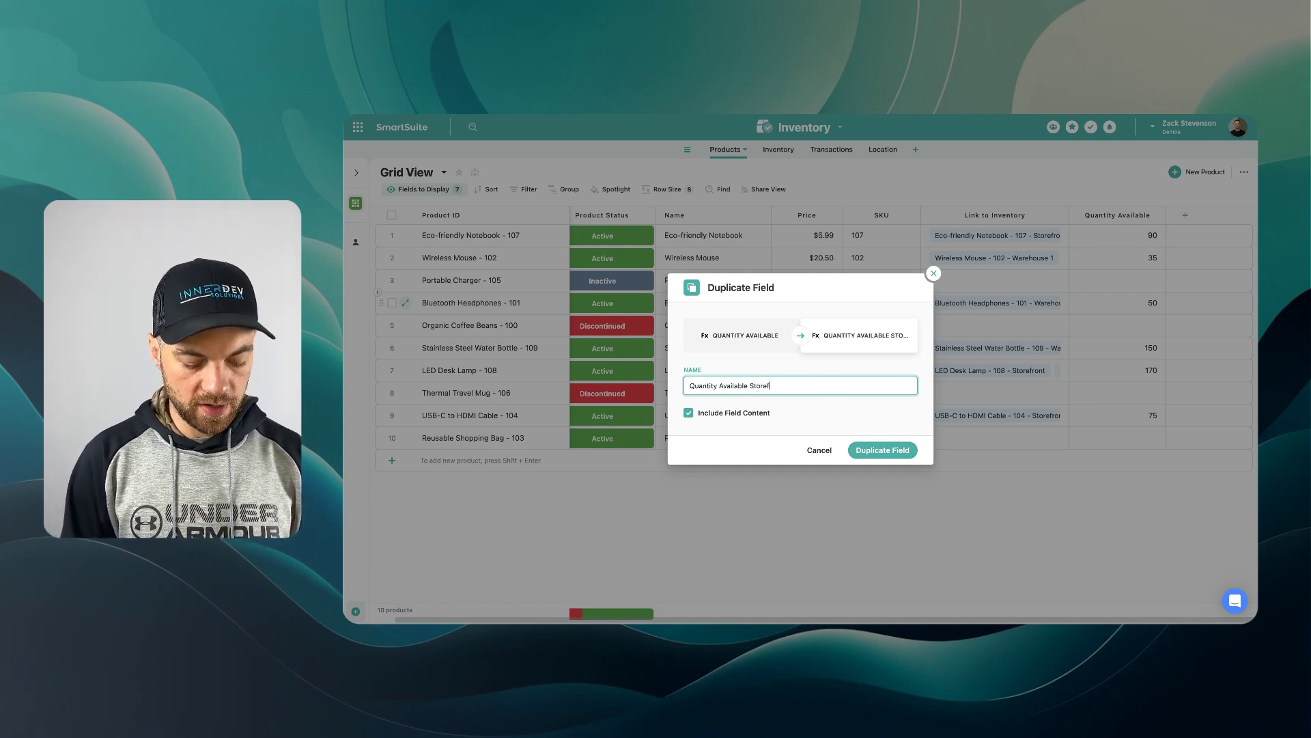
{"action": "key", "text": "Return"}
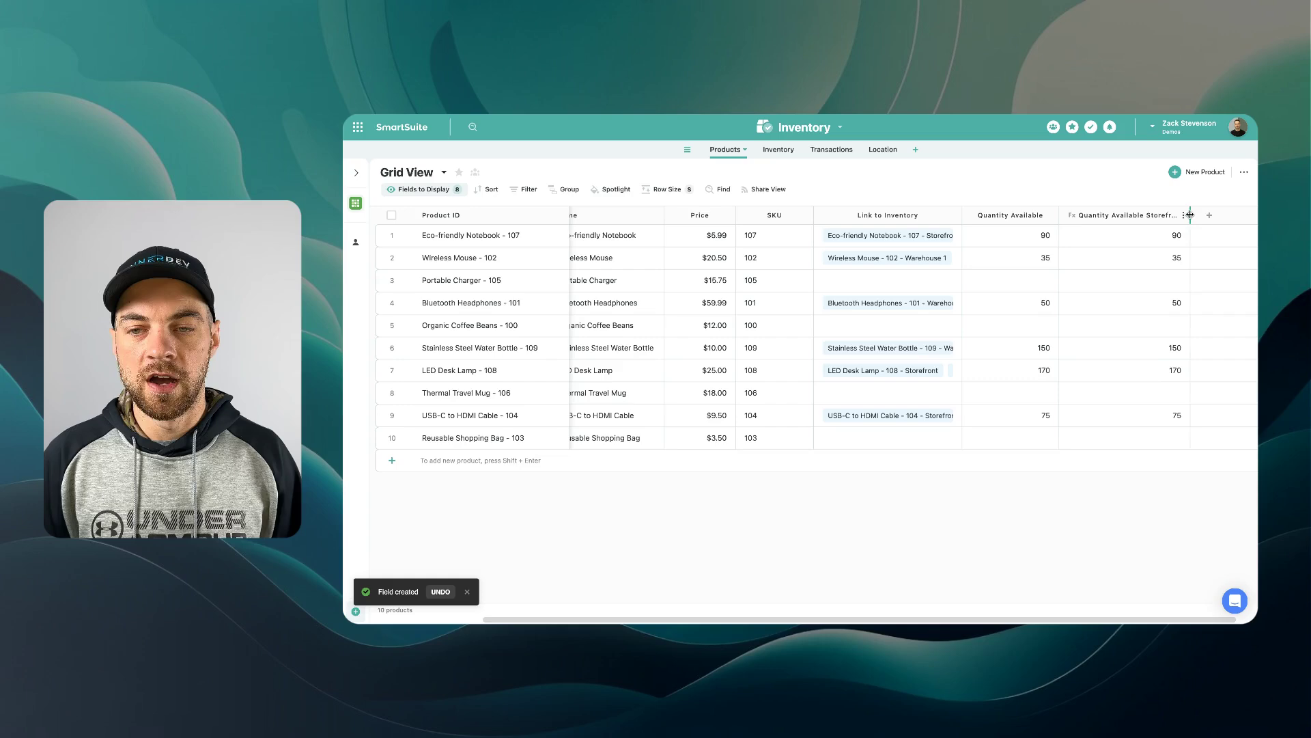
{"action": "left_click_drag", "start_coordinate": [1192, 214], "coordinate": [1199, 214]}
- Open the Quantity Available Storefront formula and change SUM to SUMIF
{"action": "left_click", "coordinate": [1140, 216]}
{"action": "double_click", "coordinate": [1141, 215]}
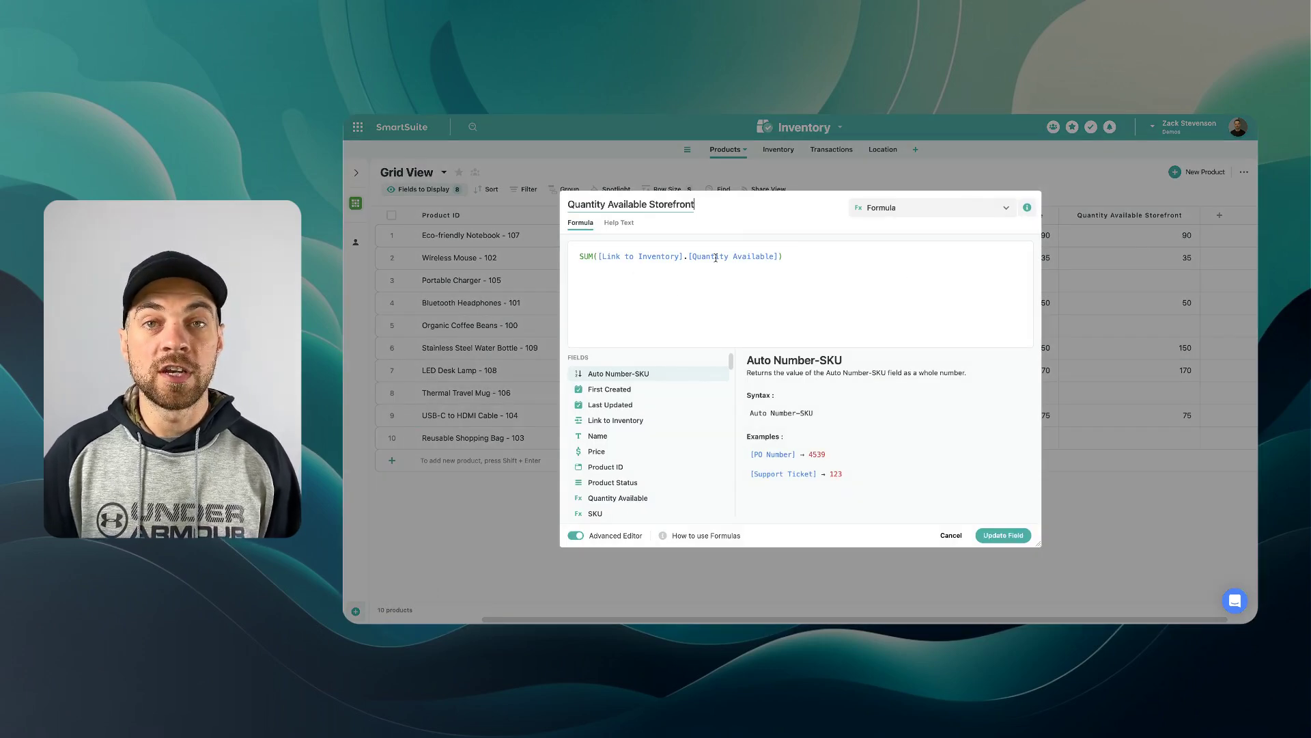
{"action": "left_click", "coordinate": [595, 256]}
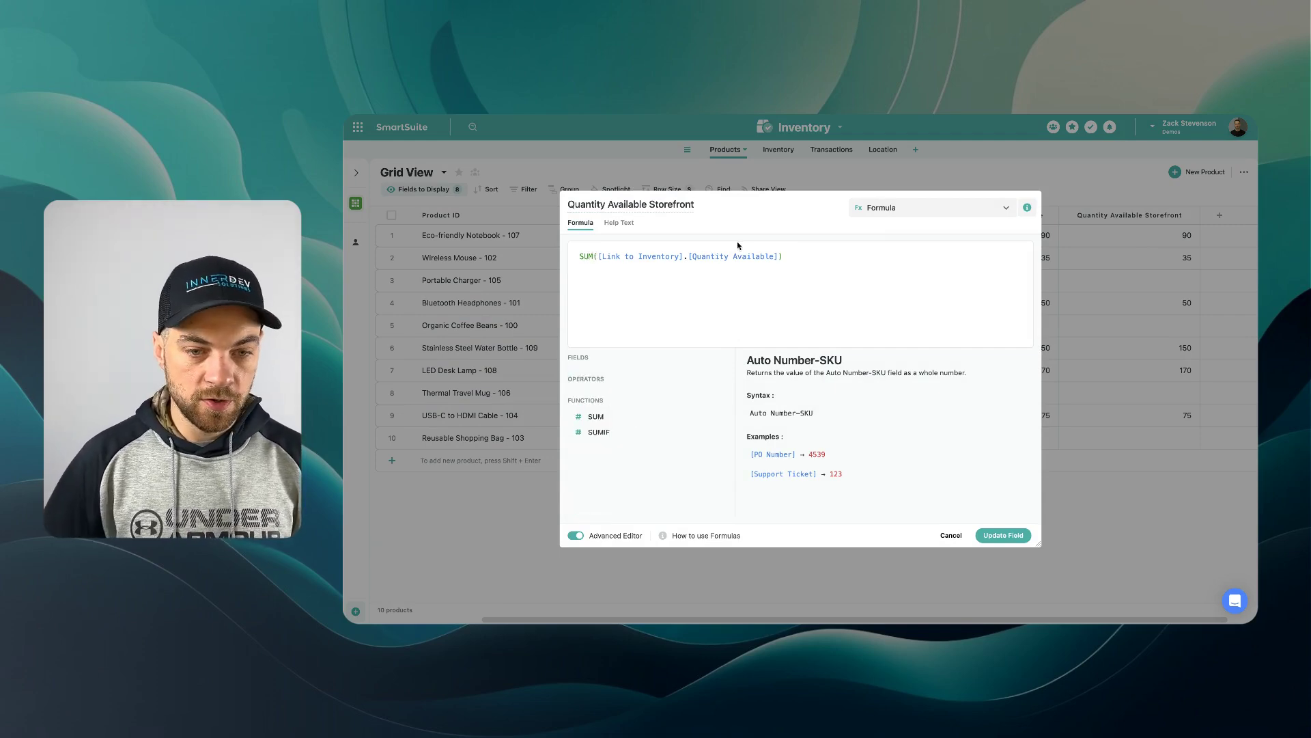
{"action": "left_click", "coordinate": [715, 432]}
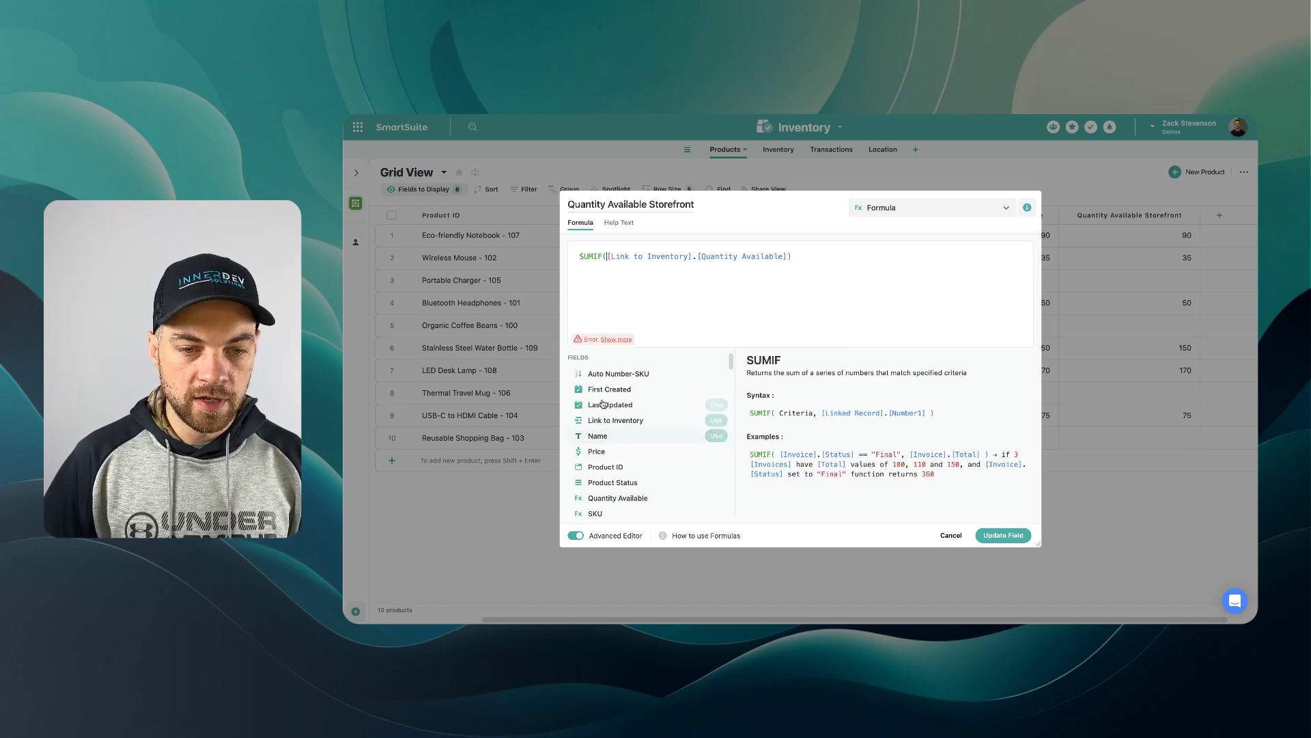
{"action": "key", "text": "Left"}
{"action": "key", "text": "Left"}
{"action": "key", "text": "Left"}
{"action": "key", "text": "Left"}
{"action": "key", "text": "Left"}
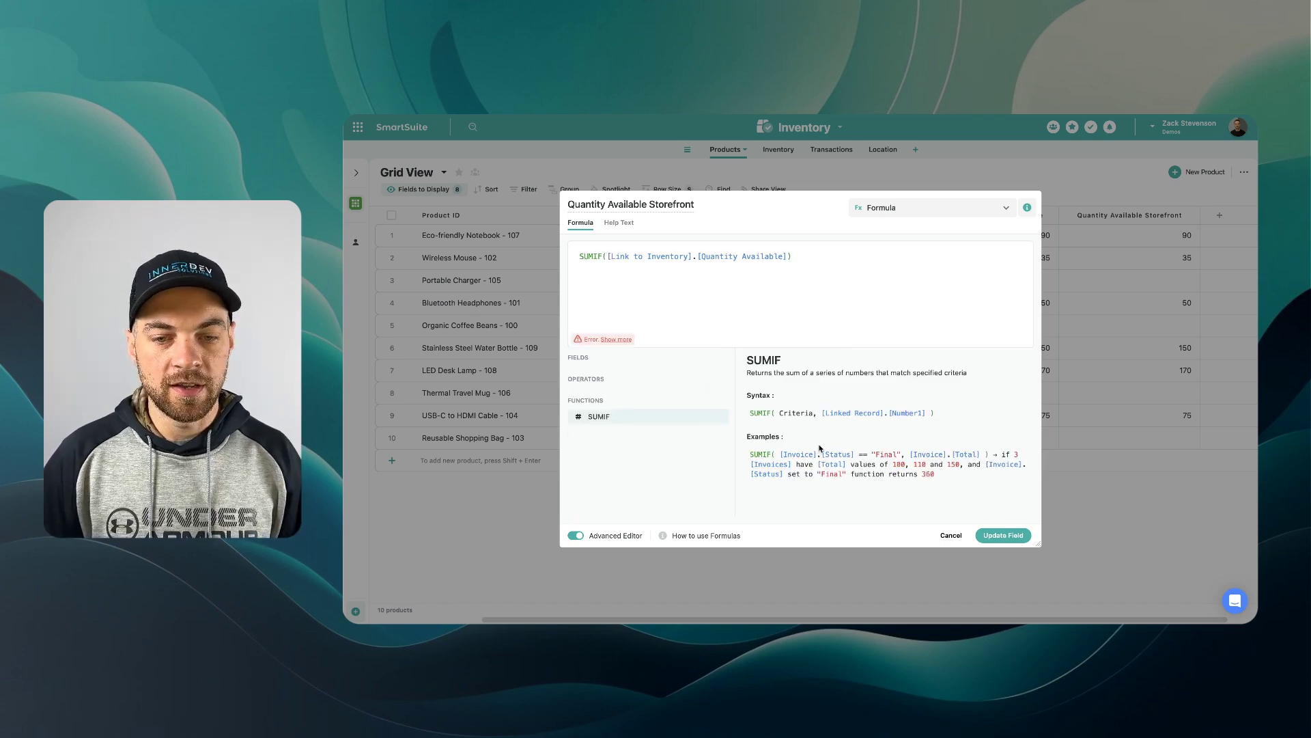
{"action": "left_click", "coordinate": [608, 257]}
- Add the condition [Link to Inventory].[Location] = "Storefront" and apply the formula
{"action": "type", "text": ", "}
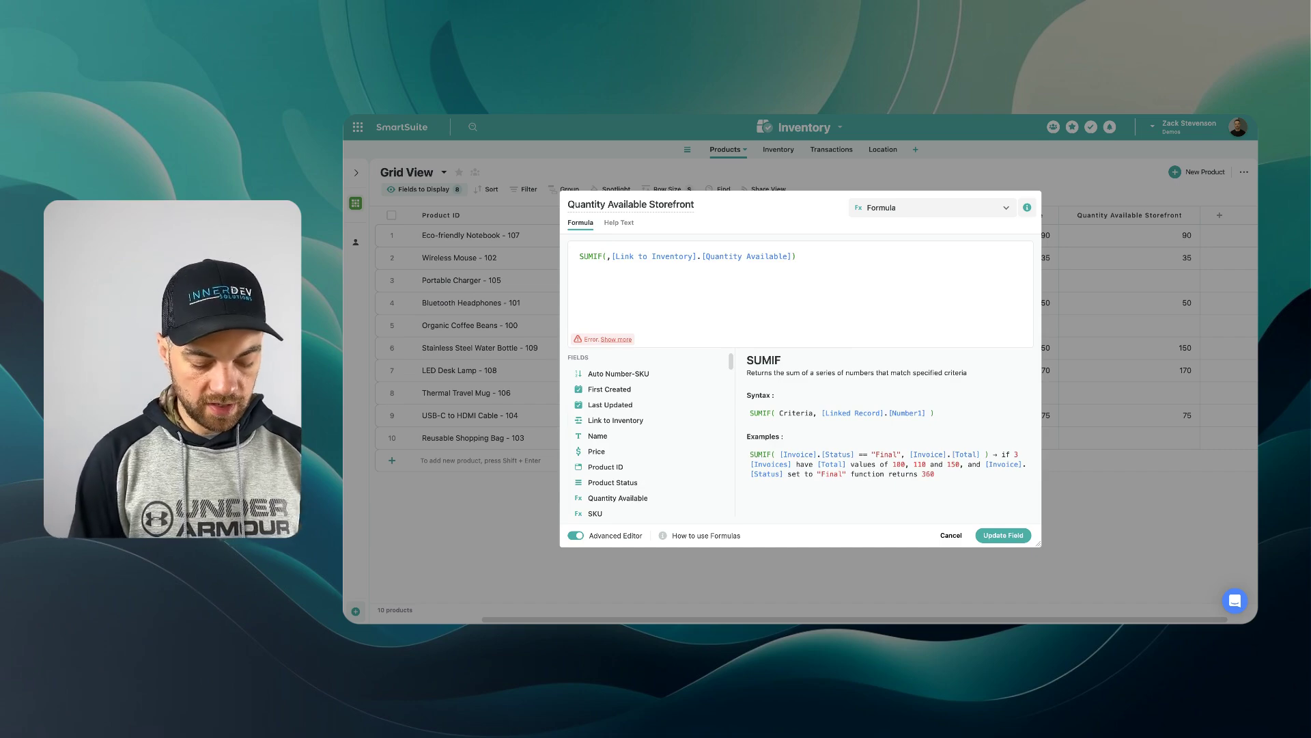
{"action": "type", "text": "Link"}
{"action": "left_click", "coordinate": [649, 373]}
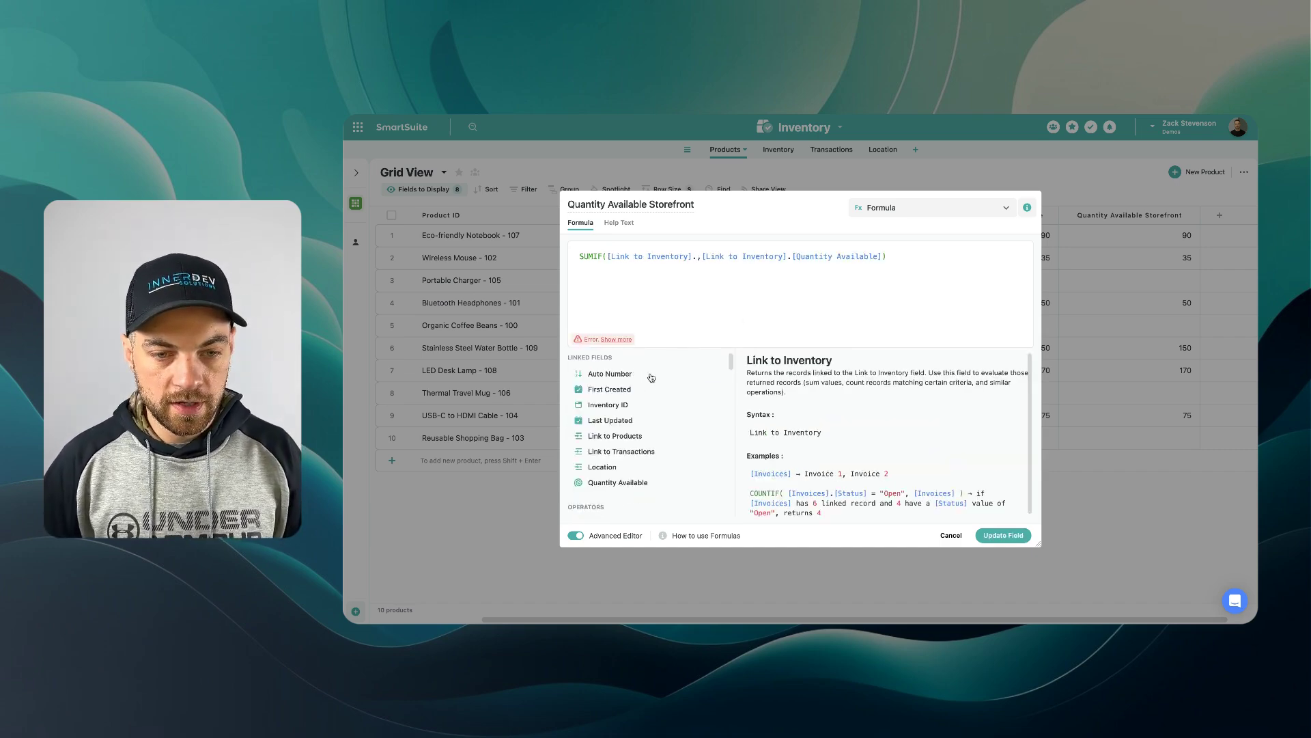
{"action": "left_click", "coordinate": [716, 467]}
{"action": "type", "text": "="}
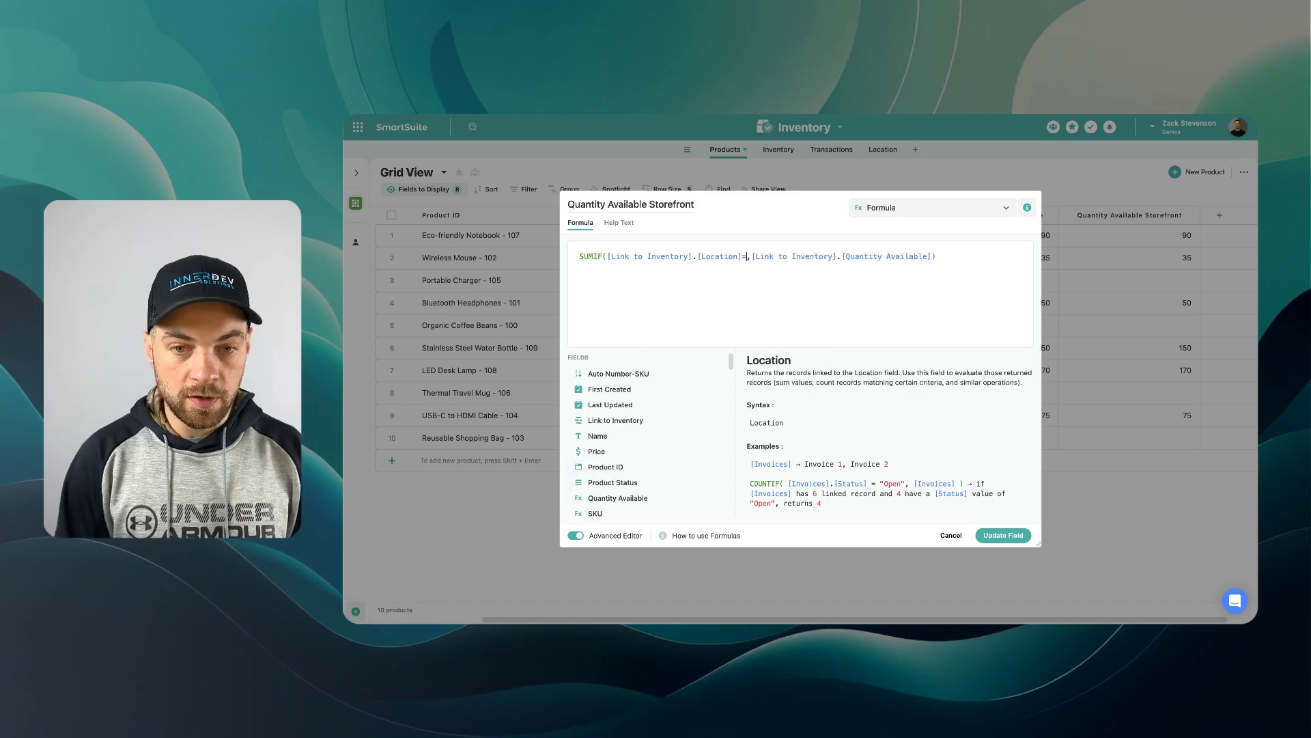
{"action": "type", "text": "\"Stor"}
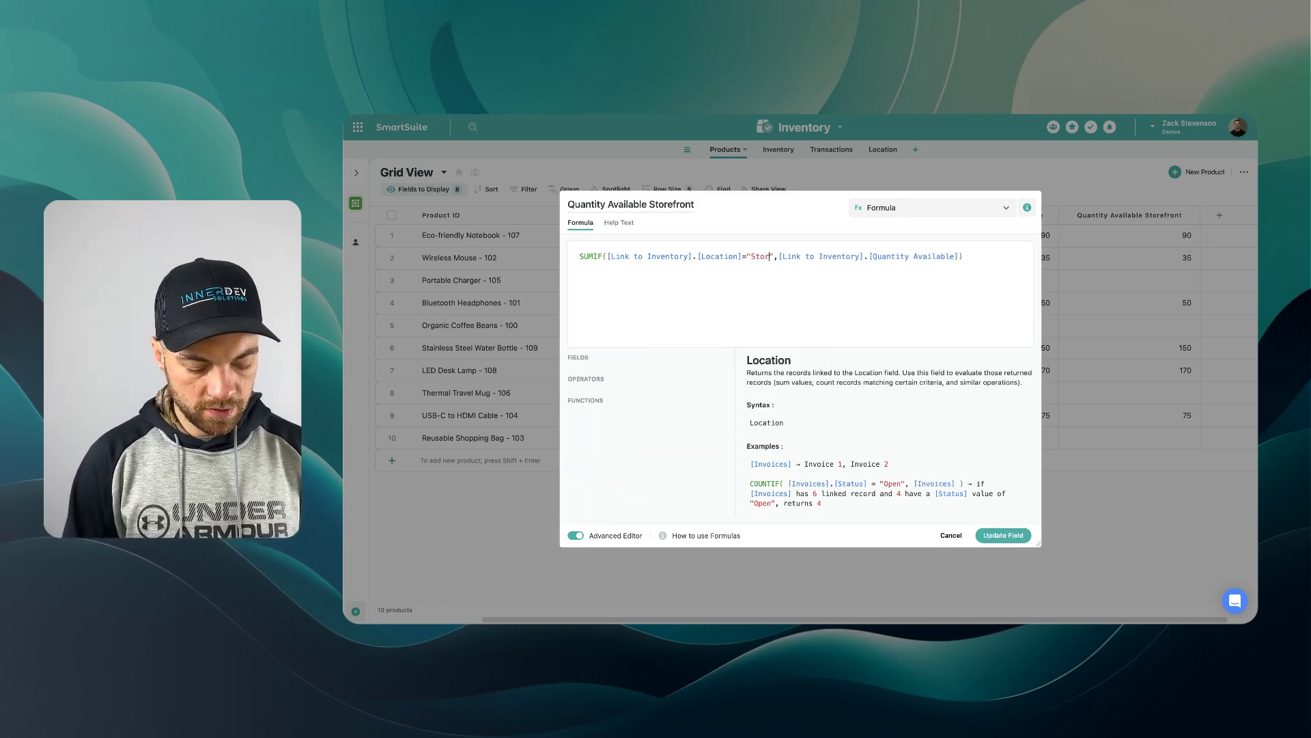
{"action": "type", "text": "efront"}
{"action": "left_click", "coordinate": [1003, 535]}
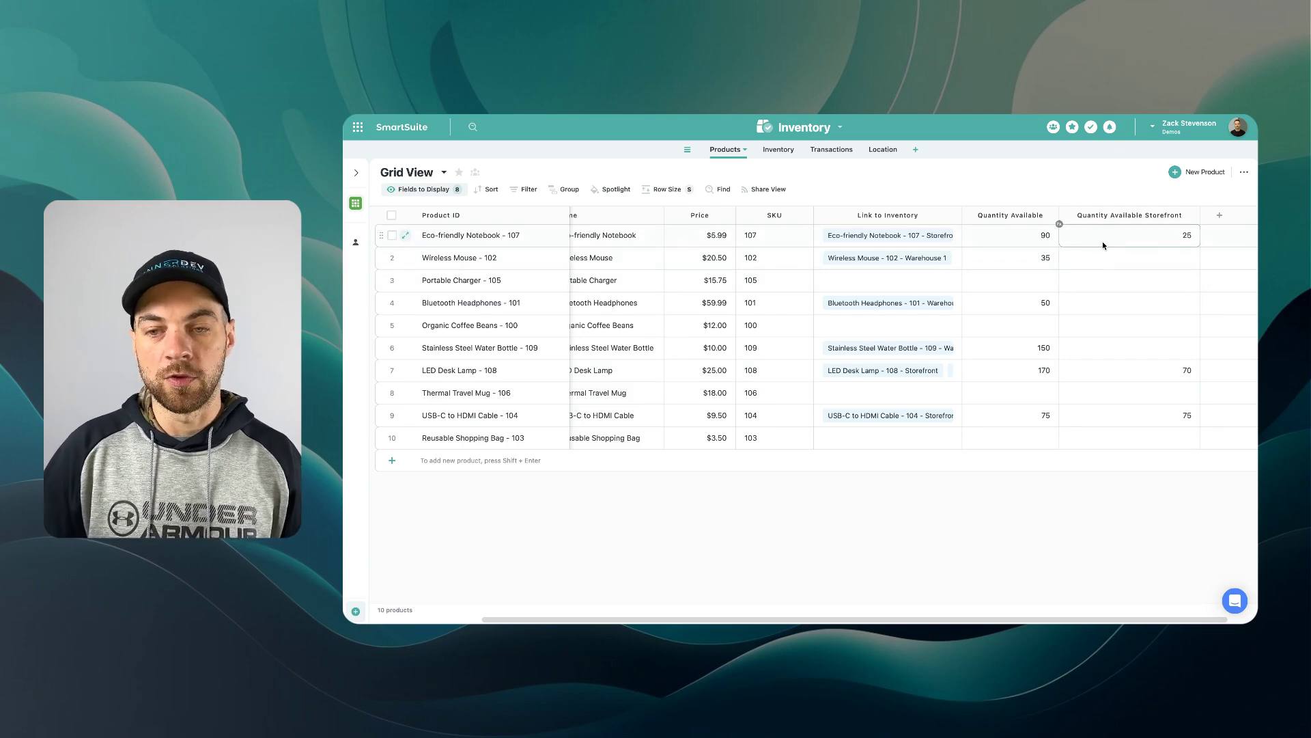
- Duplicate the Storefront quantity field, replacing 'Storefront Copy' with 'Warehouse' in its name
{"action": "scroll", "coordinate": [1102, 241], "scroll_direction": "right", "scroll_amount": 1}
{"action": "left_click", "coordinate": [1086, 217]}
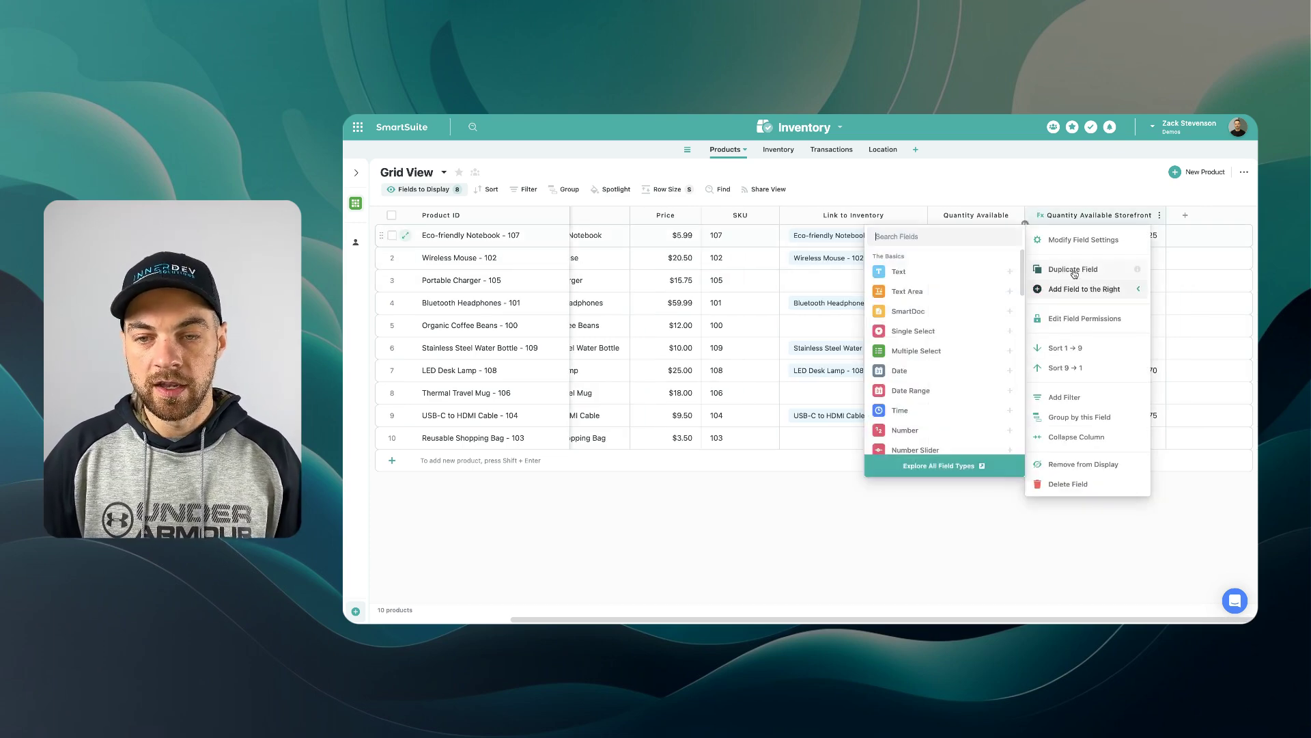
{"action": "left_click", "coordinate": [1073, 271]}
{"action": "left_click", "coordinate": [784, 386]}
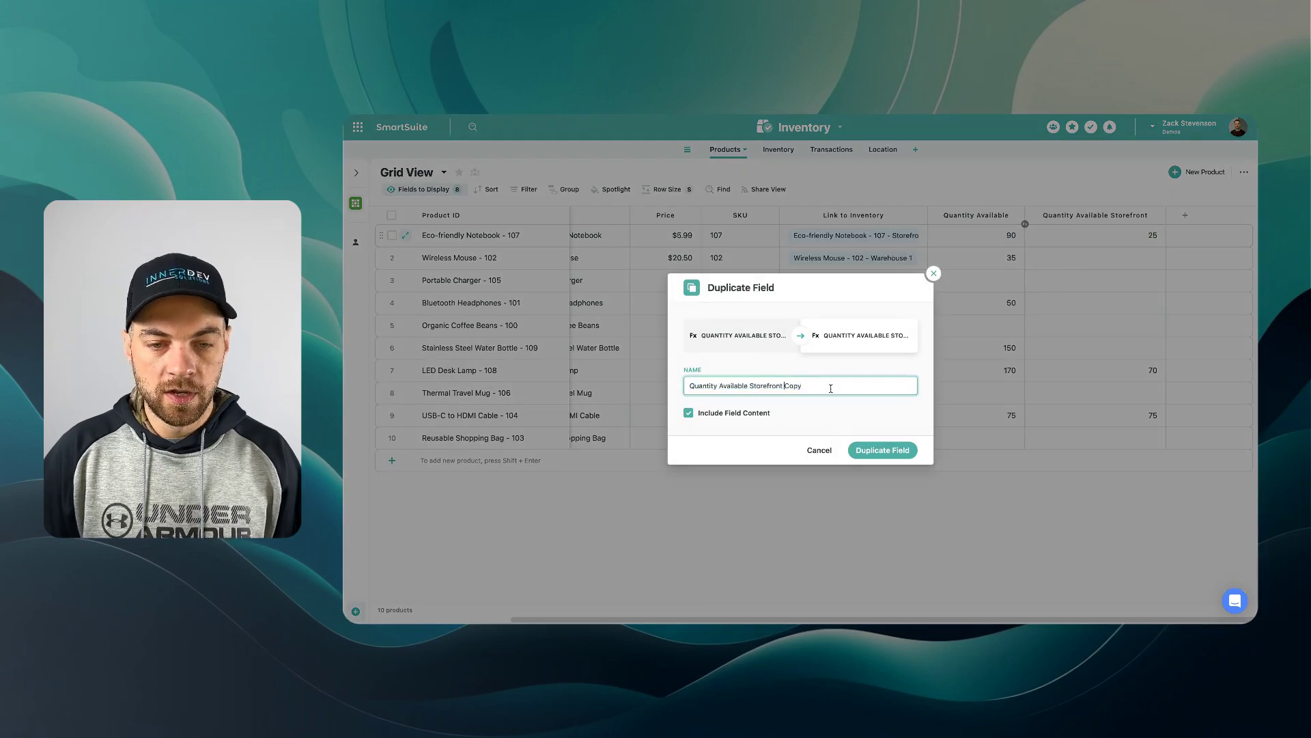
{"action": "left_click_drag", "start_coordinate": [830, 388], "coordinate": [751, 388]}
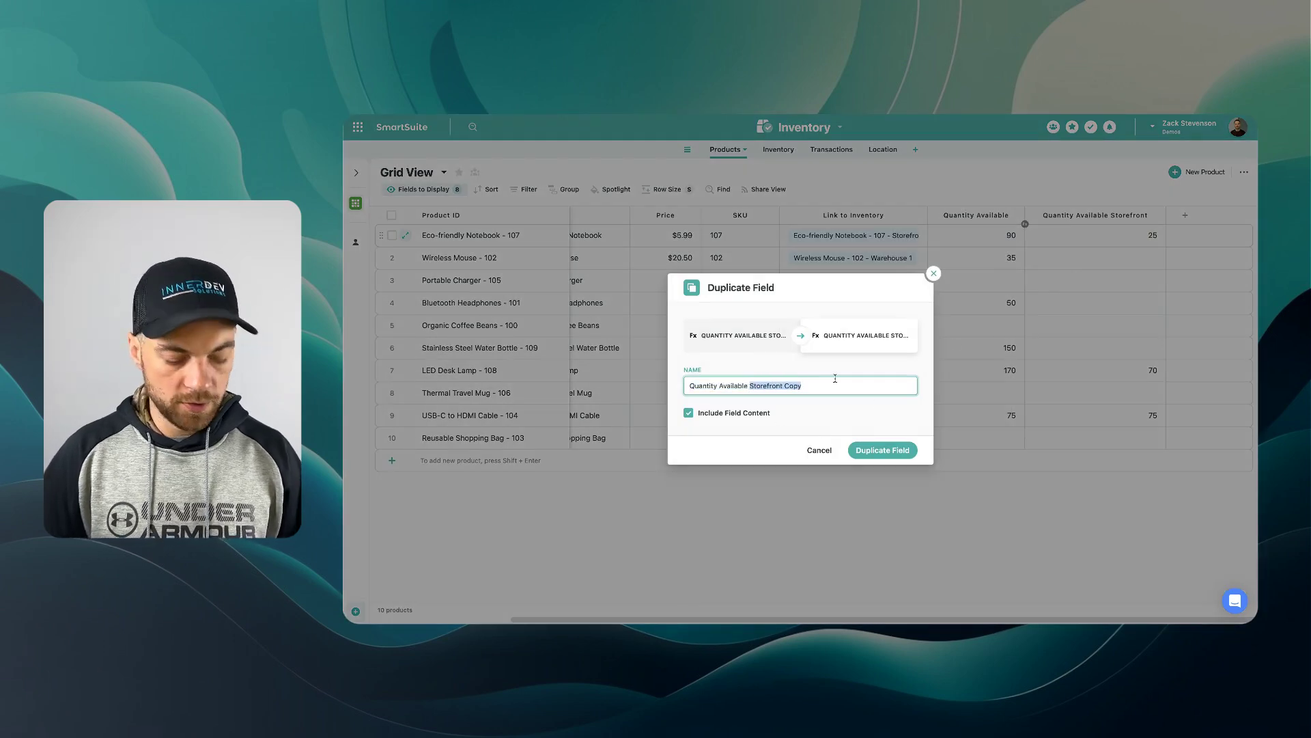
{"action": "type", "text": "Warehouse"}
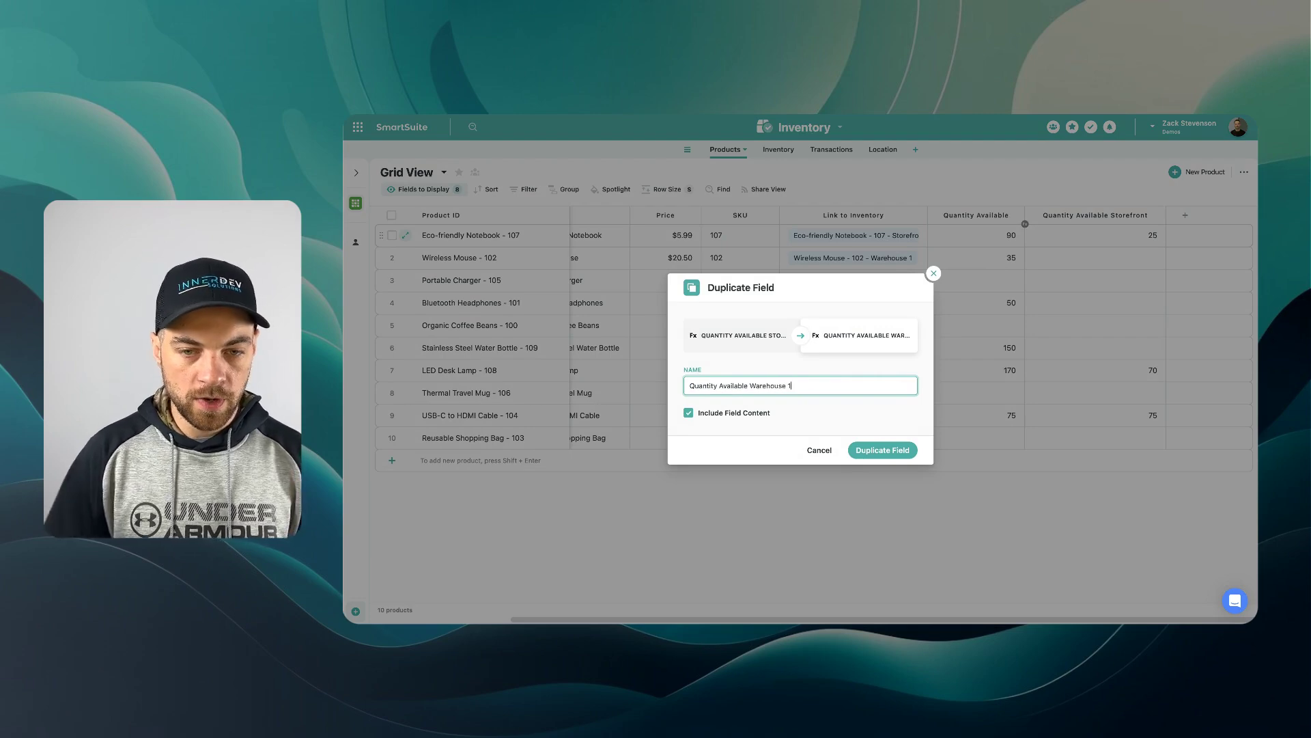
{"action": "left_click", "coordinate": [916, 452]}
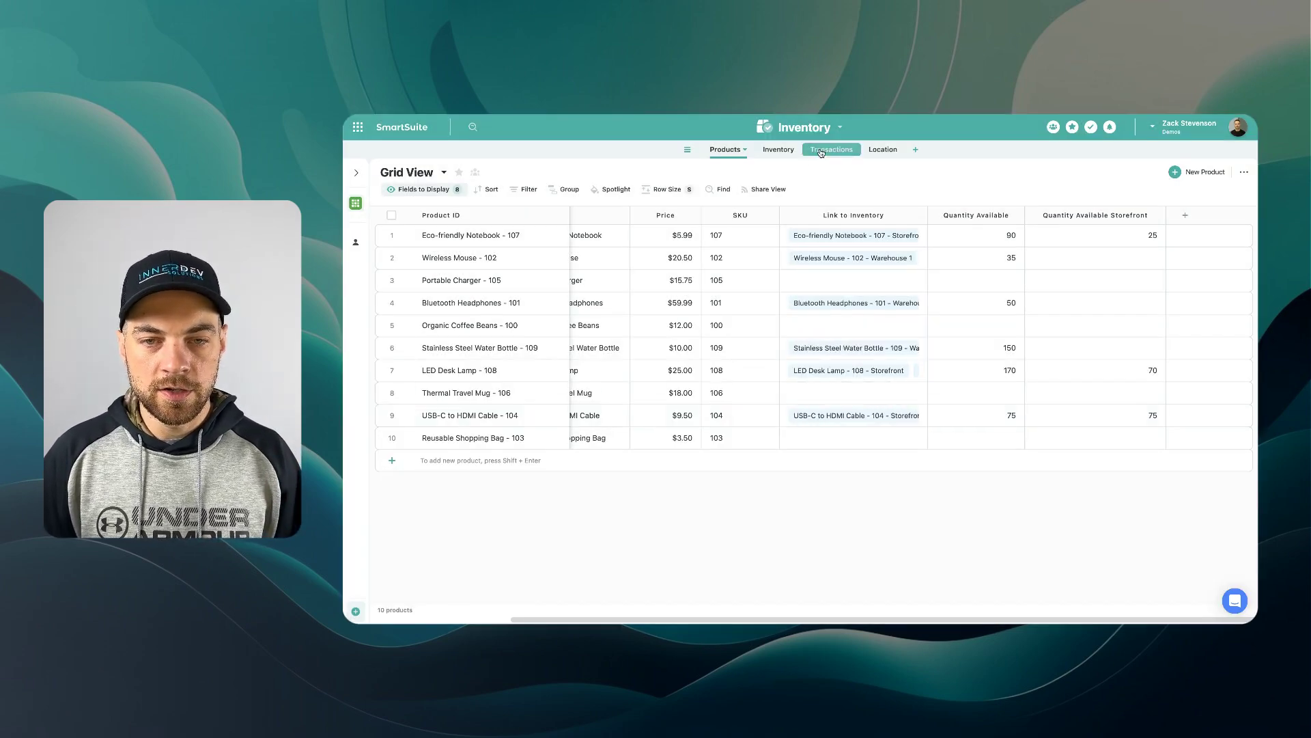
- Copy the 'Warehouse 1' location name from the Location table
{"action": "left_click", "coordinate": [883, 149]}
{"action": "left_click", "coordinate": [490, 239]}
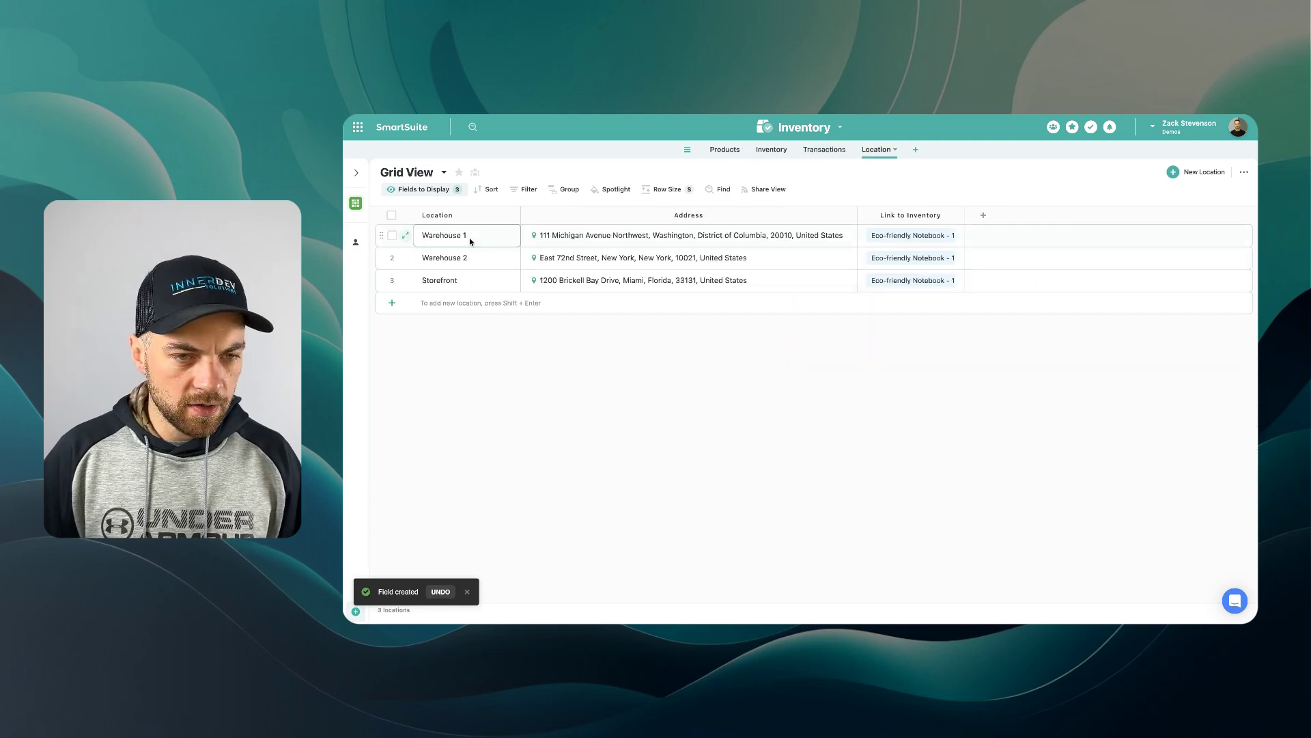
{"action": "key", "text": "ctrl+c"}
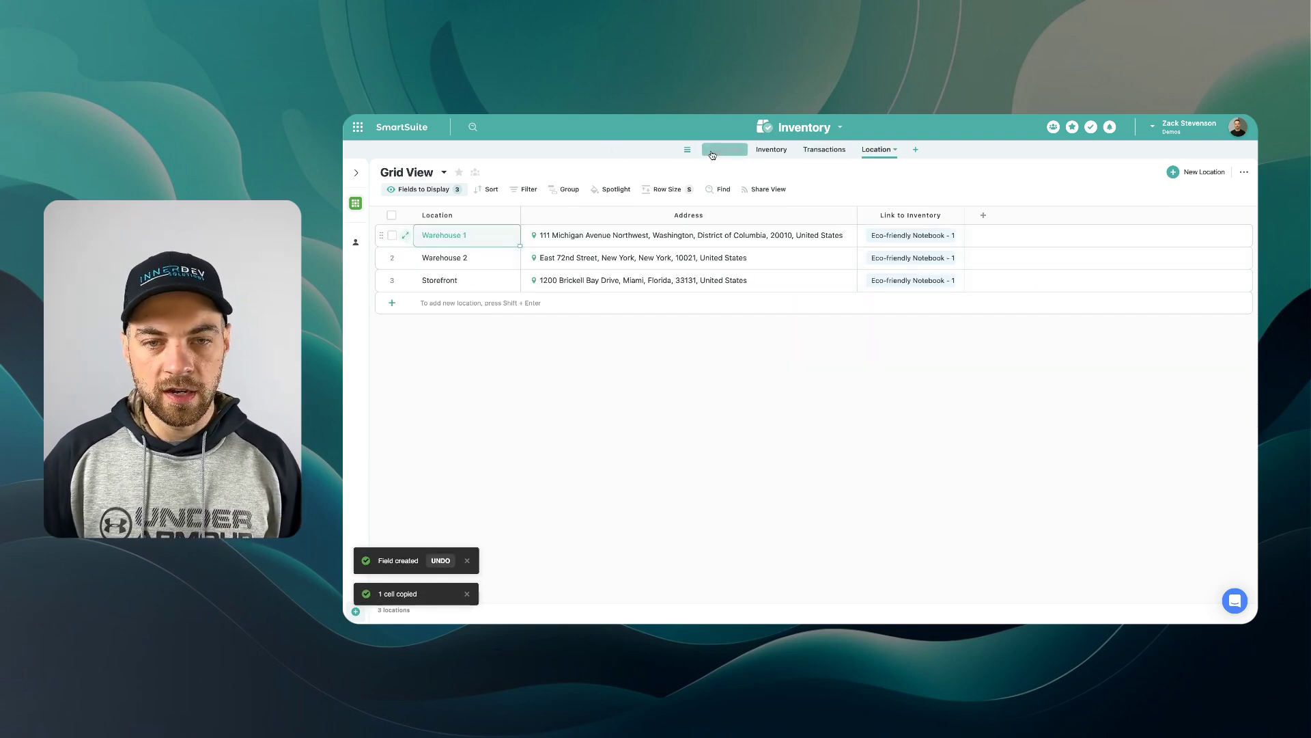
{"action": "left_click", "coordinate": [725, 148]}
- Set the formula condition to "Warehouse 1" and rename the field 'Warehouse 1 - Qty'
{"action": "scroll", "coordinate": [1141, 217], "scroll_direction": "right", "scroll_amount": 5}
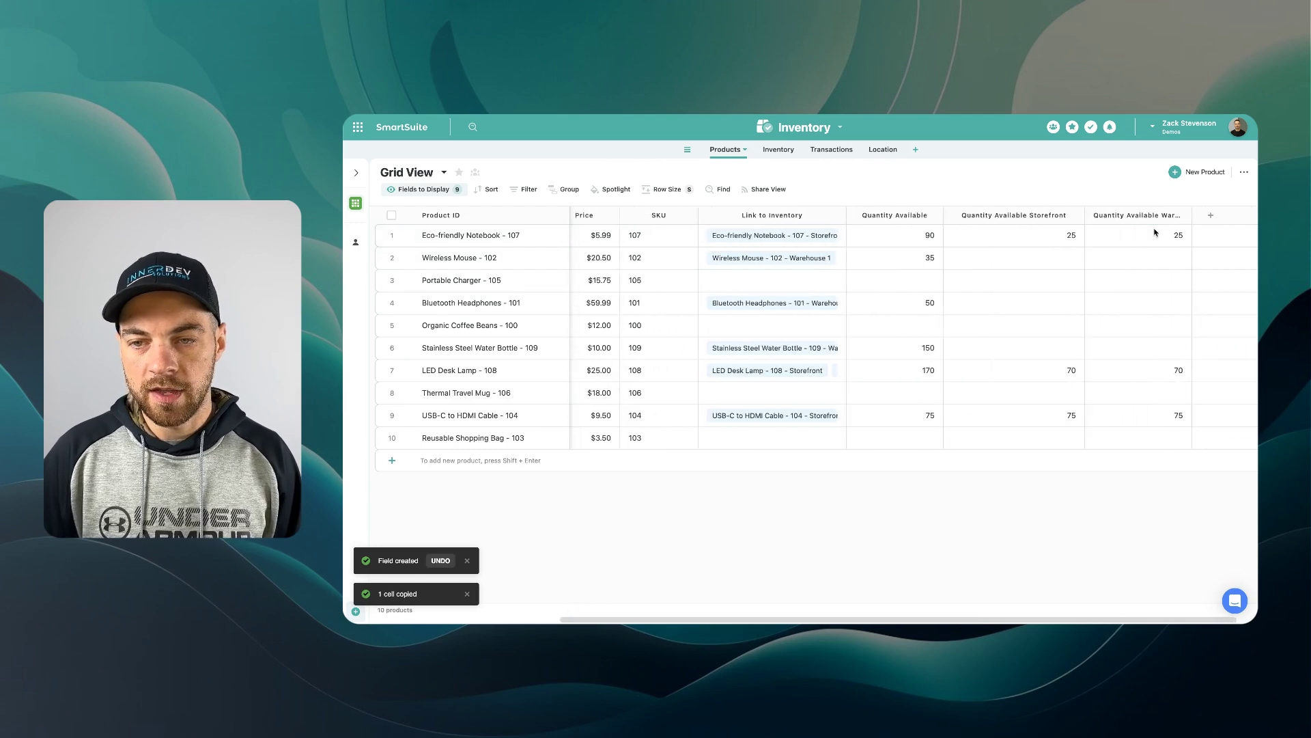
{"action": "left_click_drag", "start_coordinate": [1166, 215], "coordinate": [1200, 215]}
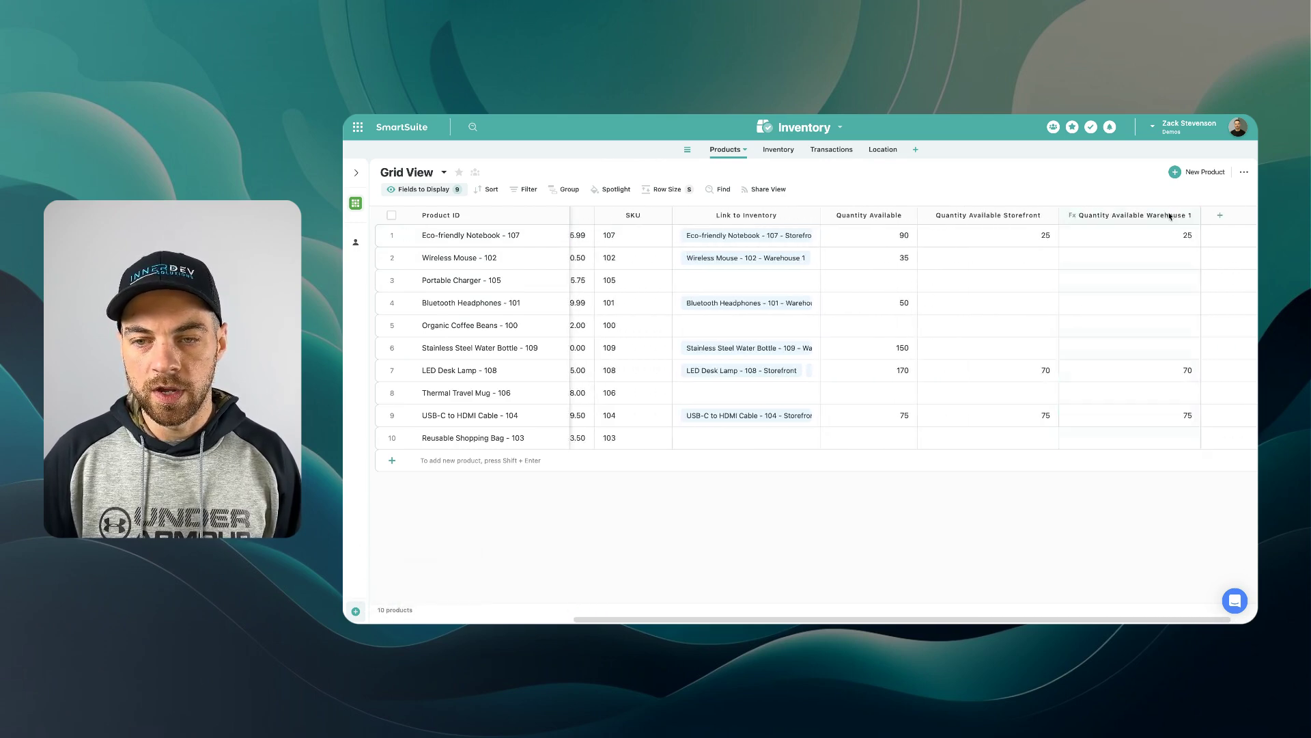
{"action": "double_click", "coordinate": [1126, 215]}
{"action": "double_click", "coordinate": [775, 256]}
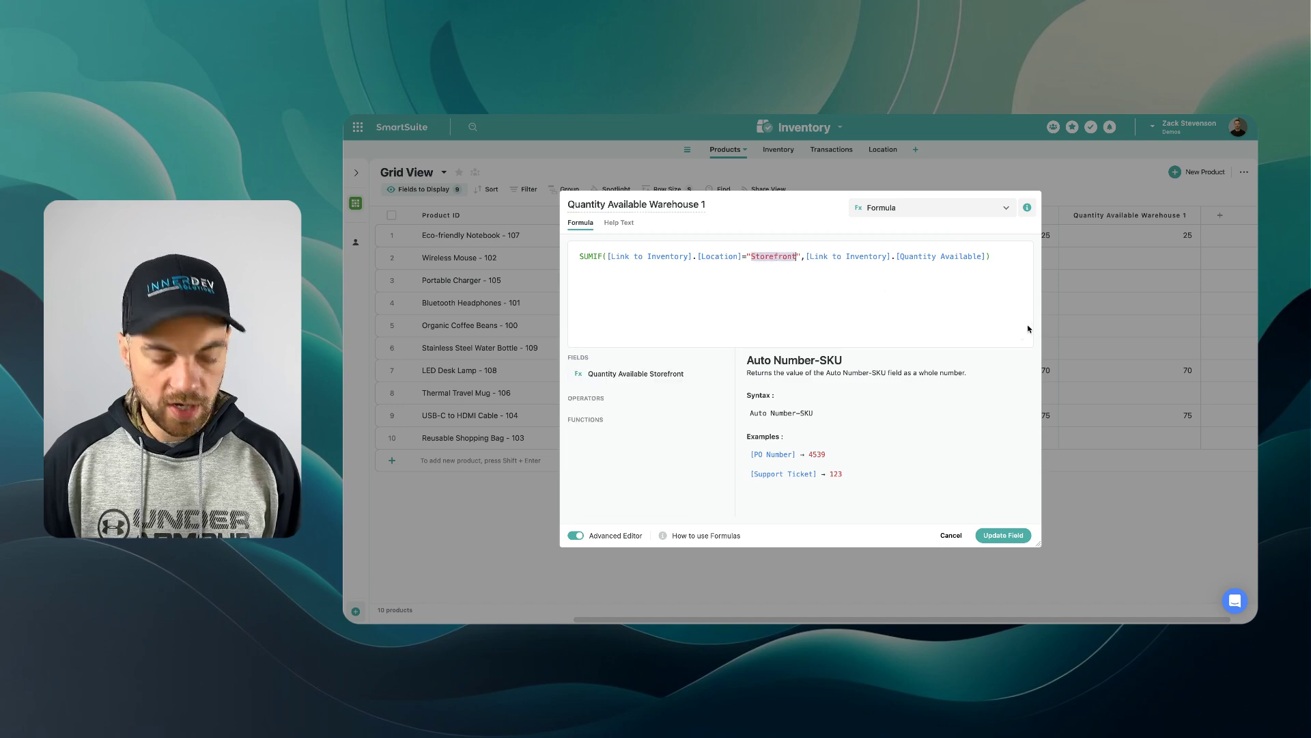
{"action": "type", "text": "Warehouse 1"}
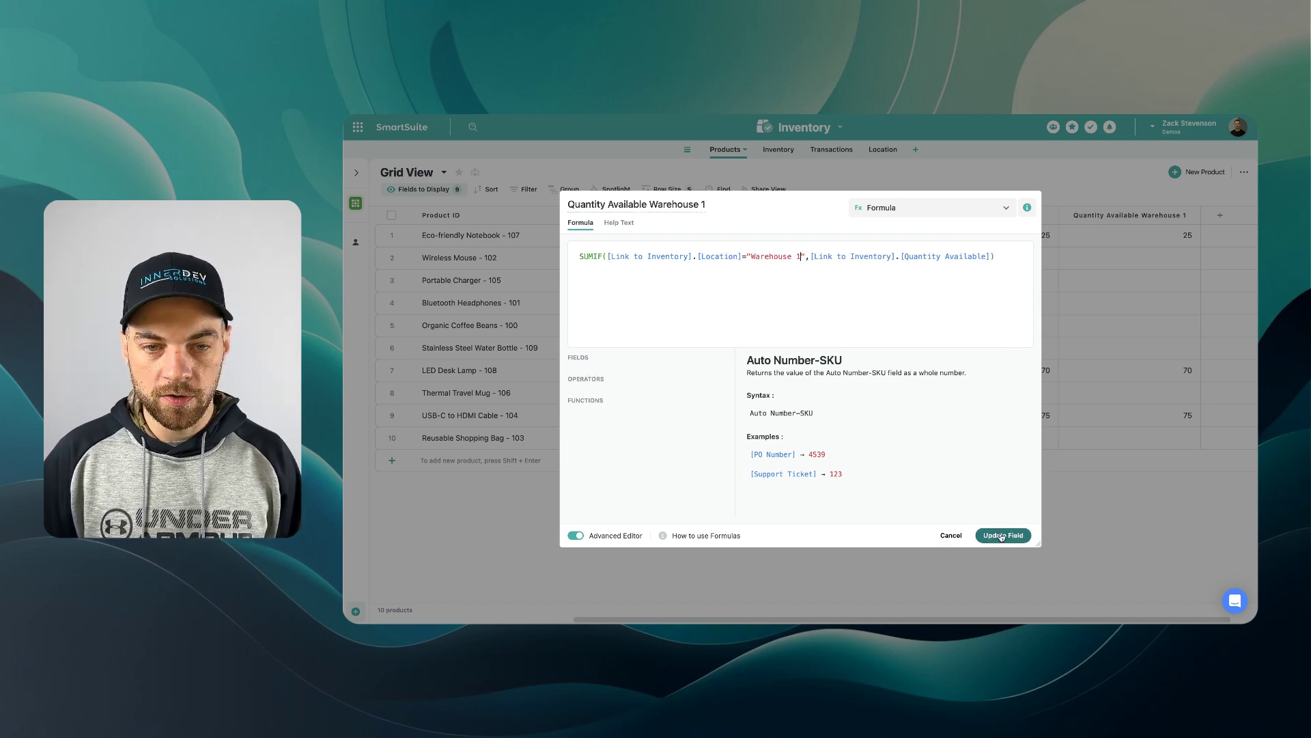
{"action": "left_click_drag", "start_coordinate": [651, 202], "coordinate": [556, 202]}
{"action": "key", "text": "BackSpace"}
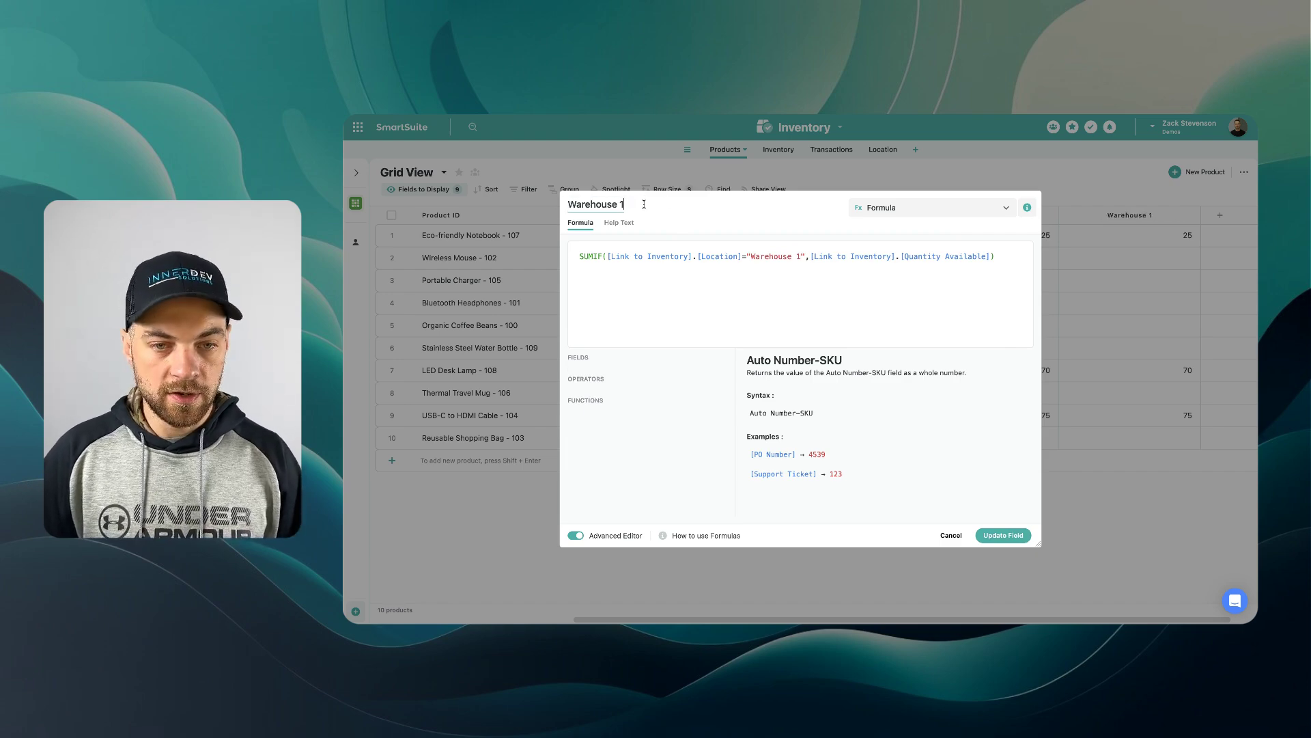
{"action": "type", "text": "- Q"}
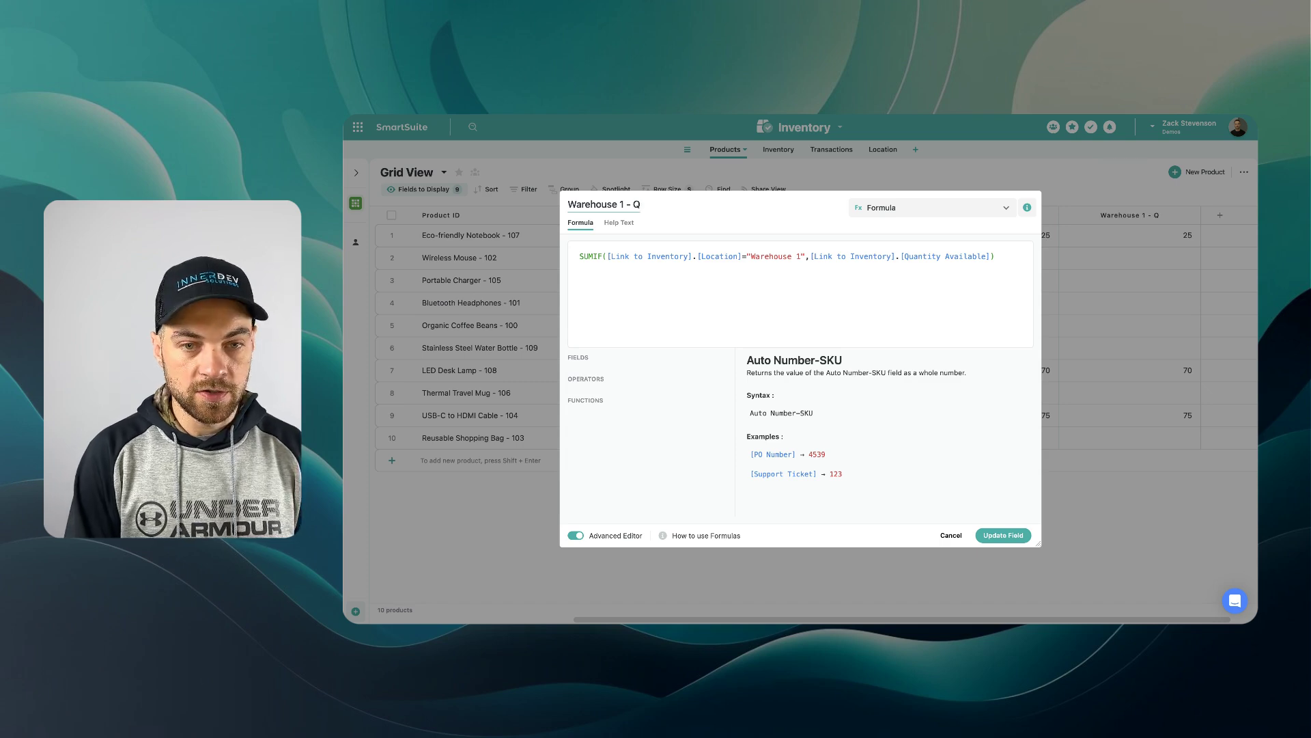
{"action": "type", "text": "ty"}
{"action": "left_click", "coordinate": [1003, 535]}
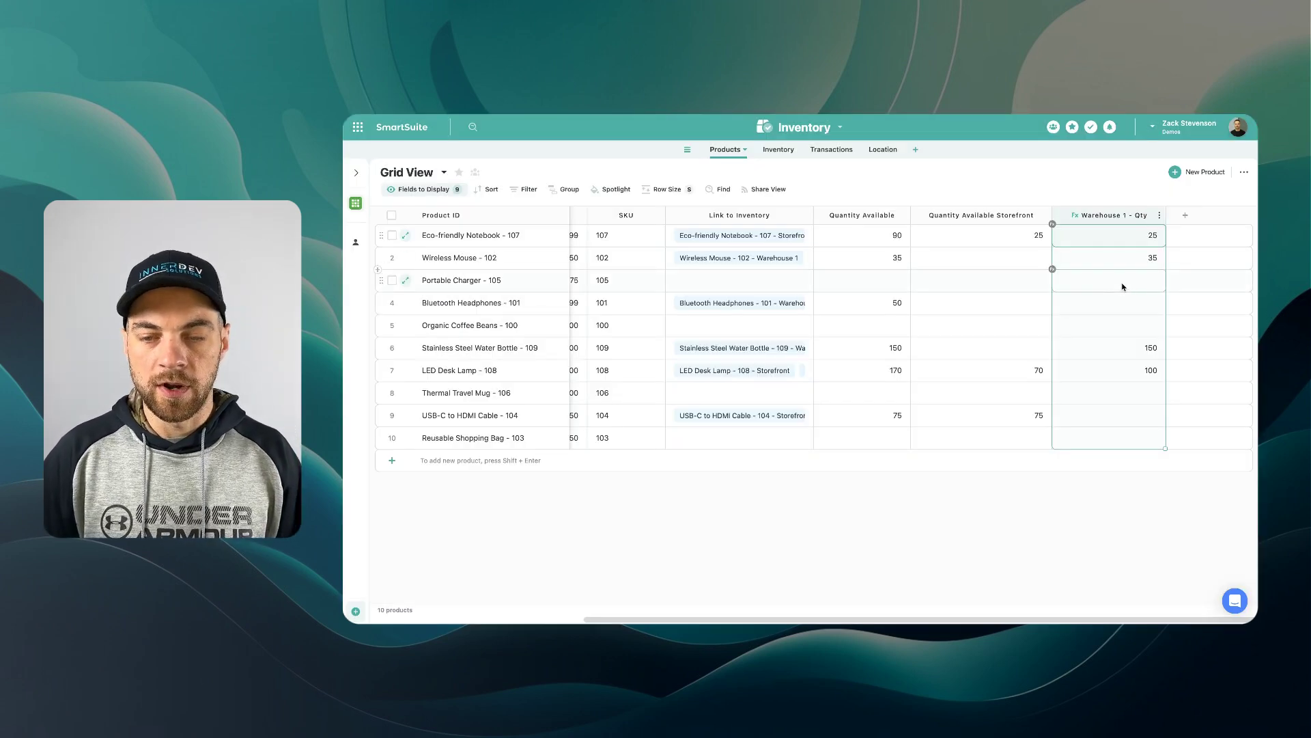
- Duplicate Warehouse 1 - Qty as a new field named 'Warehouse 2 - Qty'
{"action": "left_click", "coordinate": [1115, 218]}
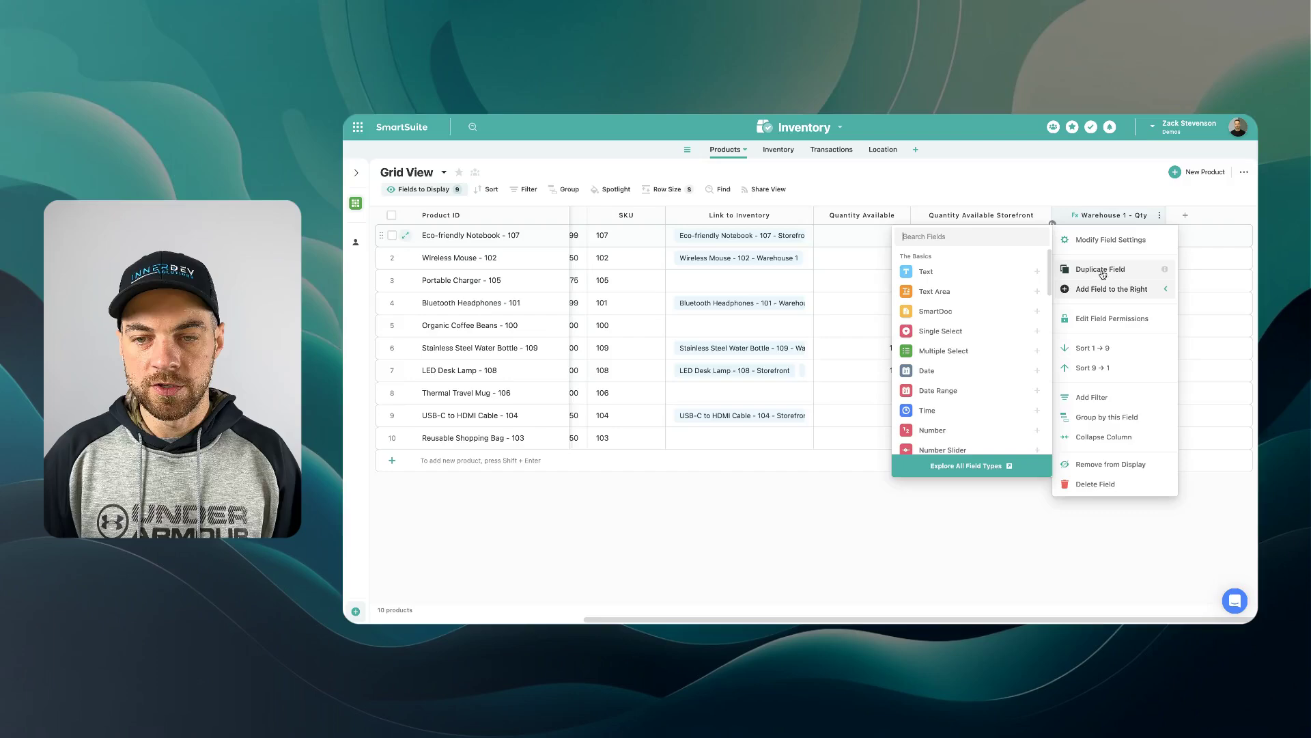
{"action": "left_click", "coordinate": [1116, 257]}
{"action": "left_click", "coordinate": [730, 386]}
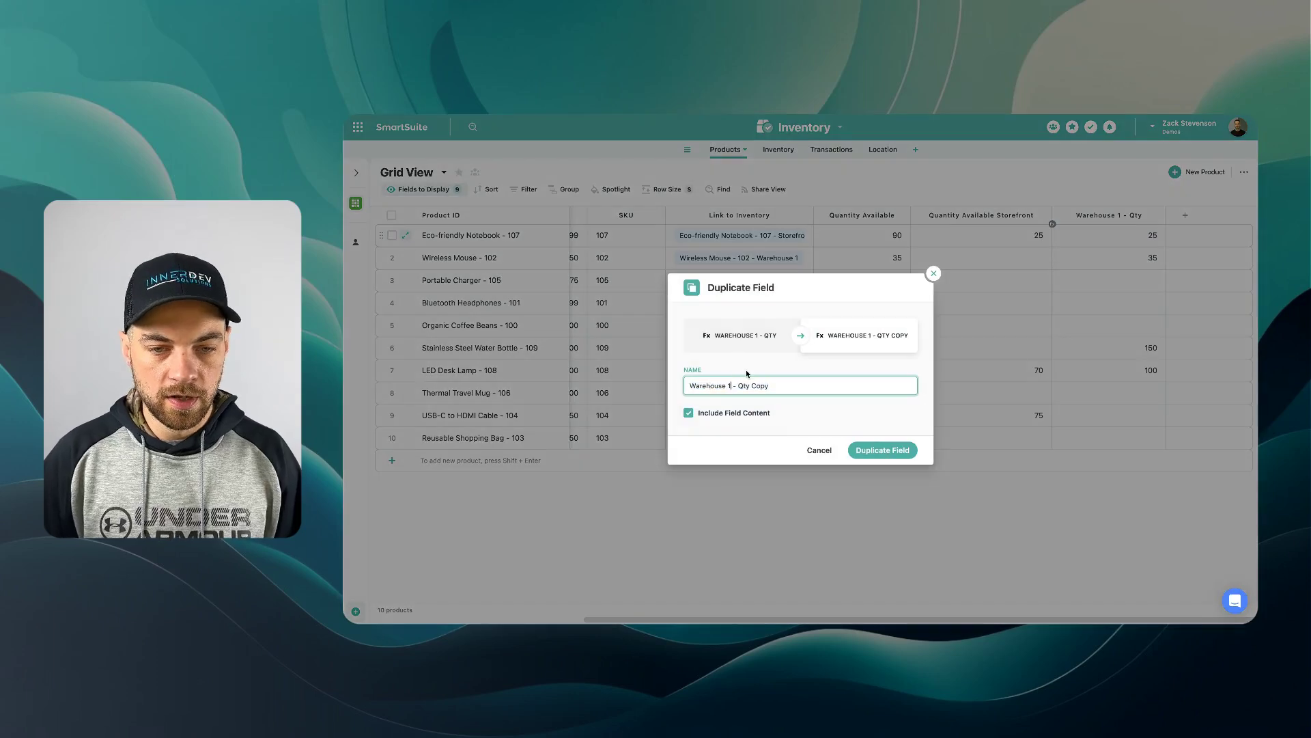
{"action": "key", "text": "BackSpace"}
{"action": "type", "text": "2"}
{"action": "double_click", "coordinate": [760, 385]}
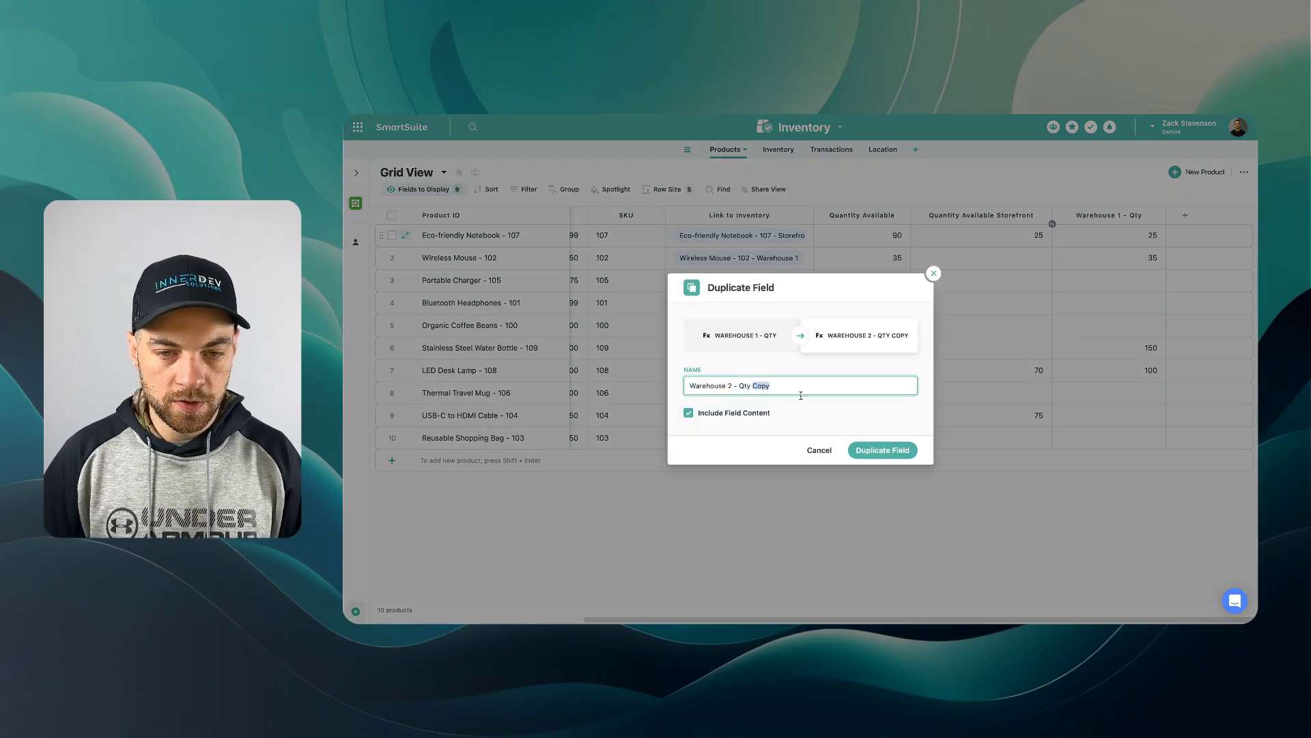
{"action": "key", "text": "BackSpace"}
{"action": "key", "text": "BackSpace"}
{"action": "key", "text": "Return"}
- Change the formula's location condition from "Warehouse 1" to "Warehouse 2"
{"action": "double_click", "coordinate": [1178, 215]}
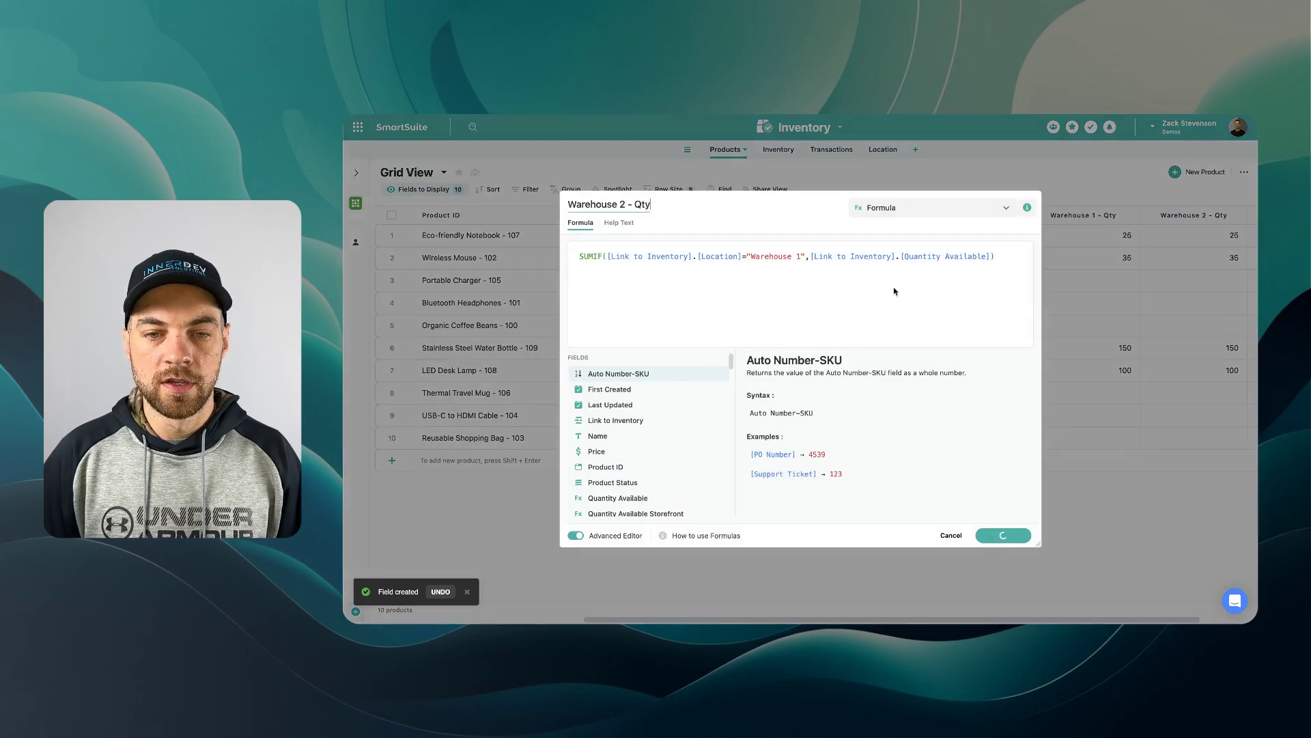
{"action": "left_click", "coordinate": [796, 256]}
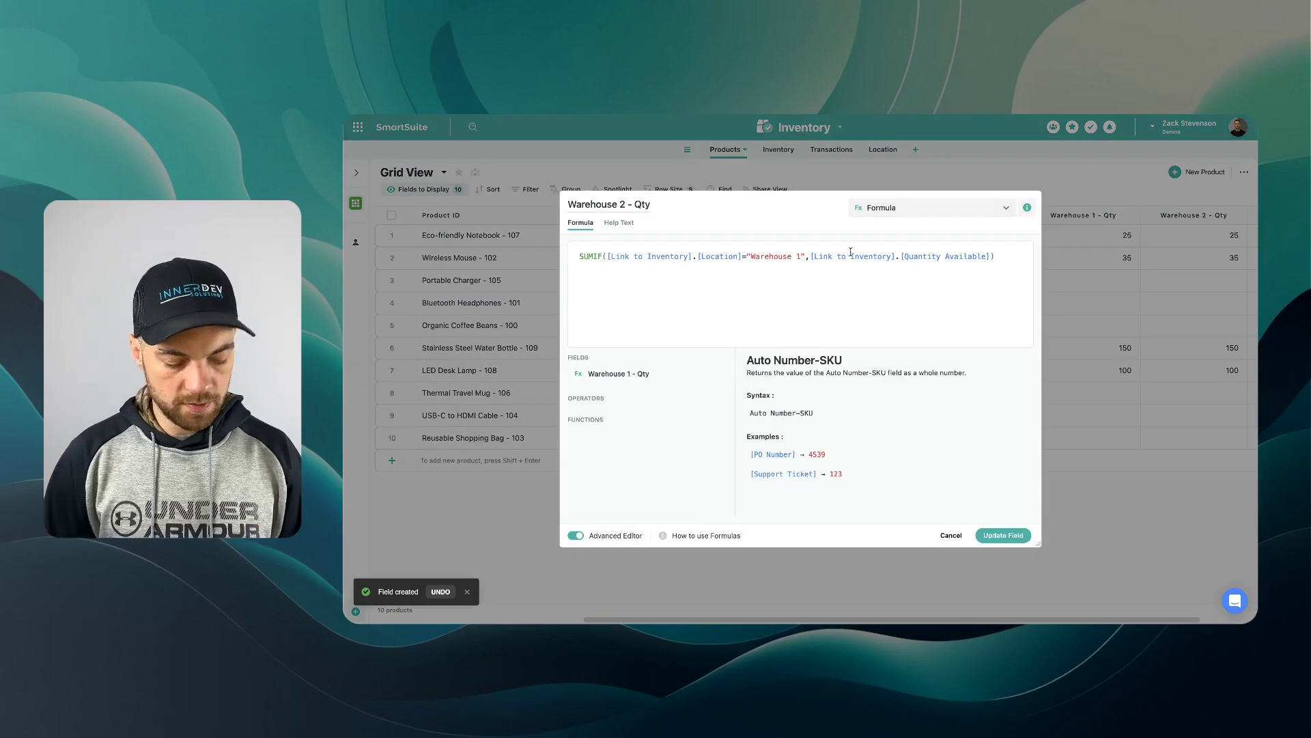
{"action": "key", "text": "BackSpace"}
{"action": "type", "text": "2"}
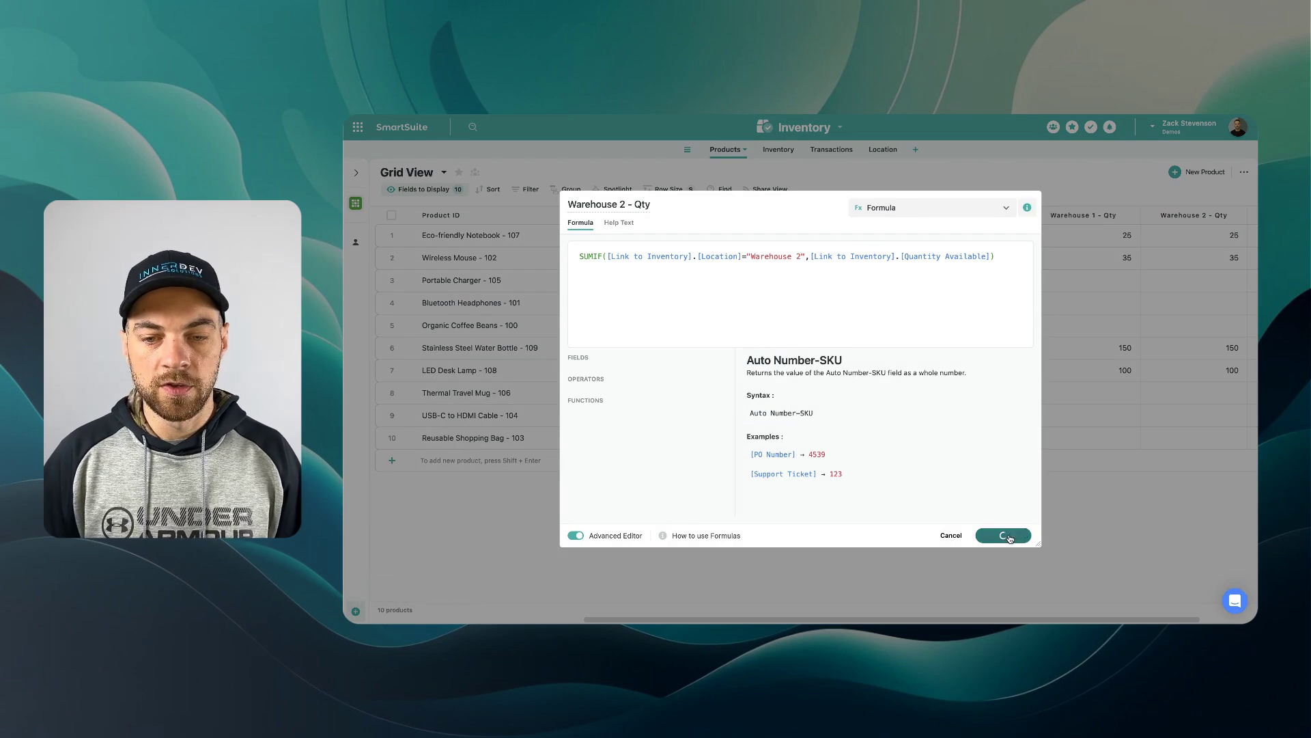
{"action": "scroll", "coordinate": [812, 304], "scroll_direction": "right", "scroll_amount": 3}
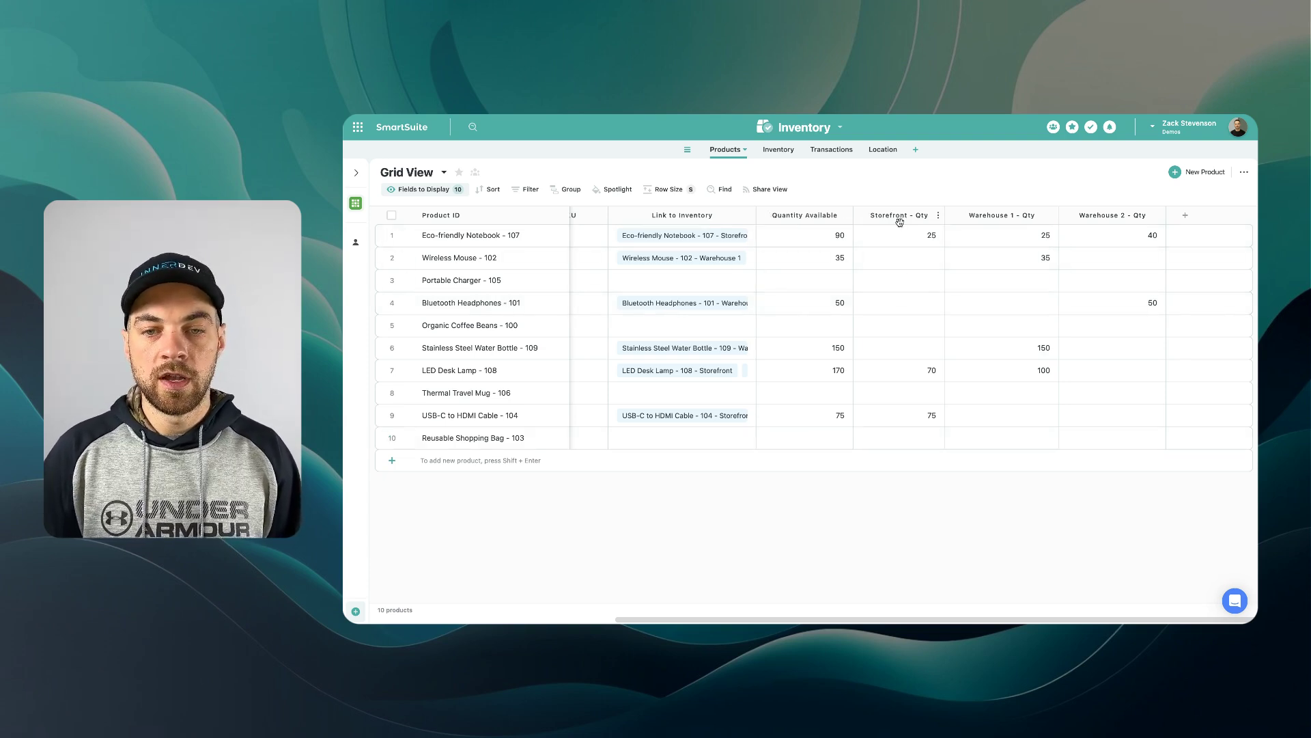
- Export the Products grid as Adobe PDF to Downloads and open 'Products 4_23_2024.pdf'
{"action": "left_click", "coordinate": [1244, 171]}
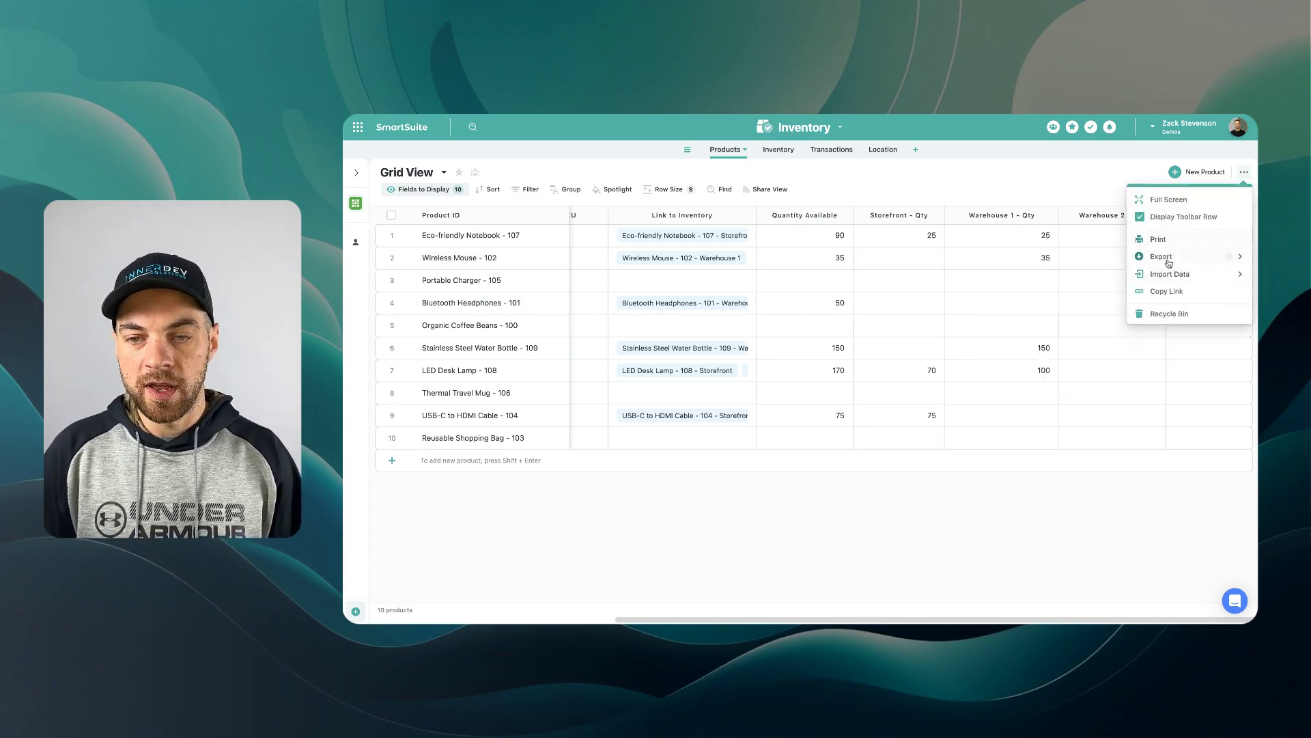
{"action": "mouse_move", "coordinate": [1169, 263]}
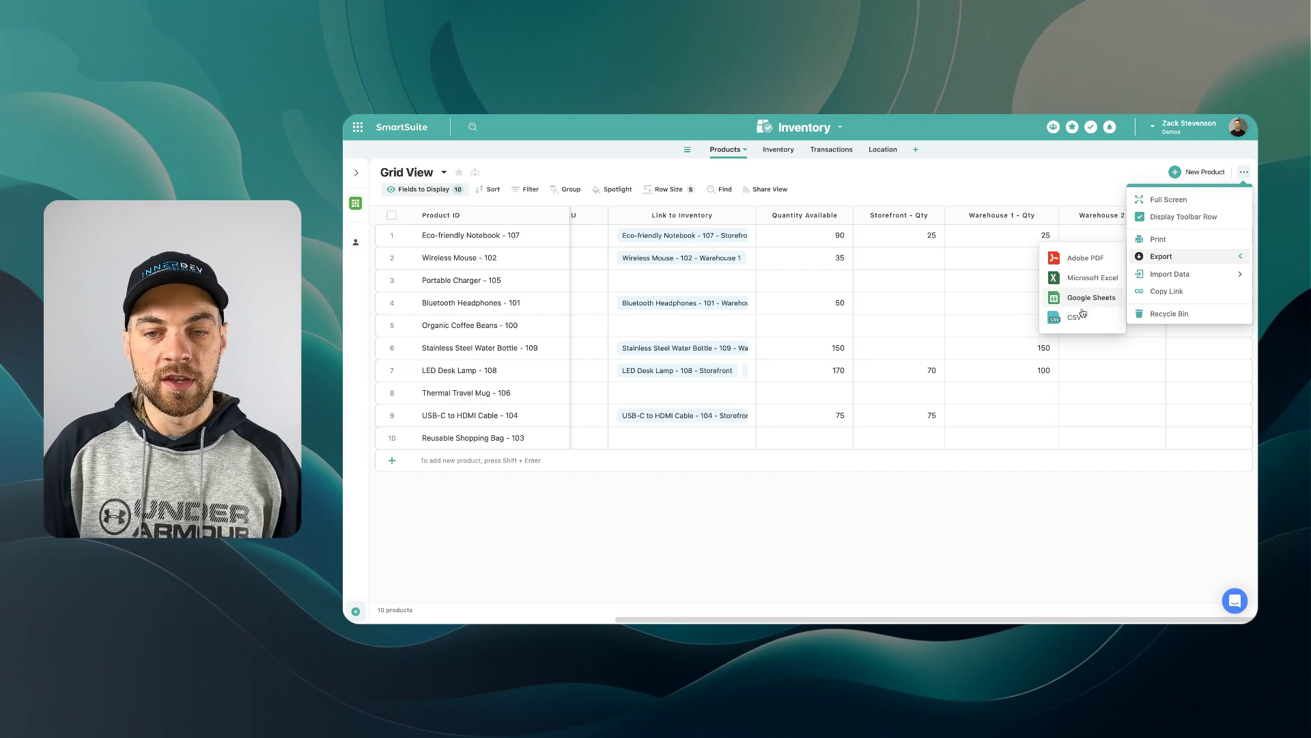
{"action": "left_click", "coordinate": [1083, 258]}
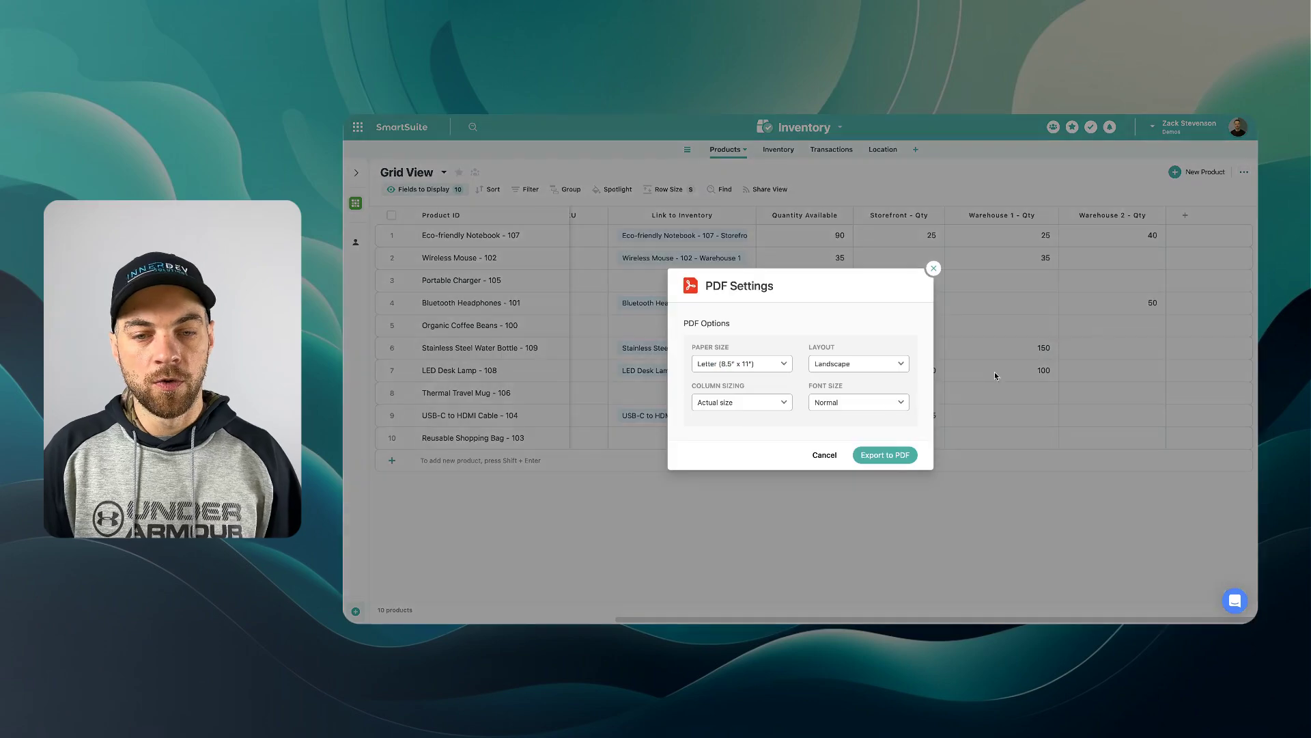
{"action": "left_click", "coordinate": [896, 452]}
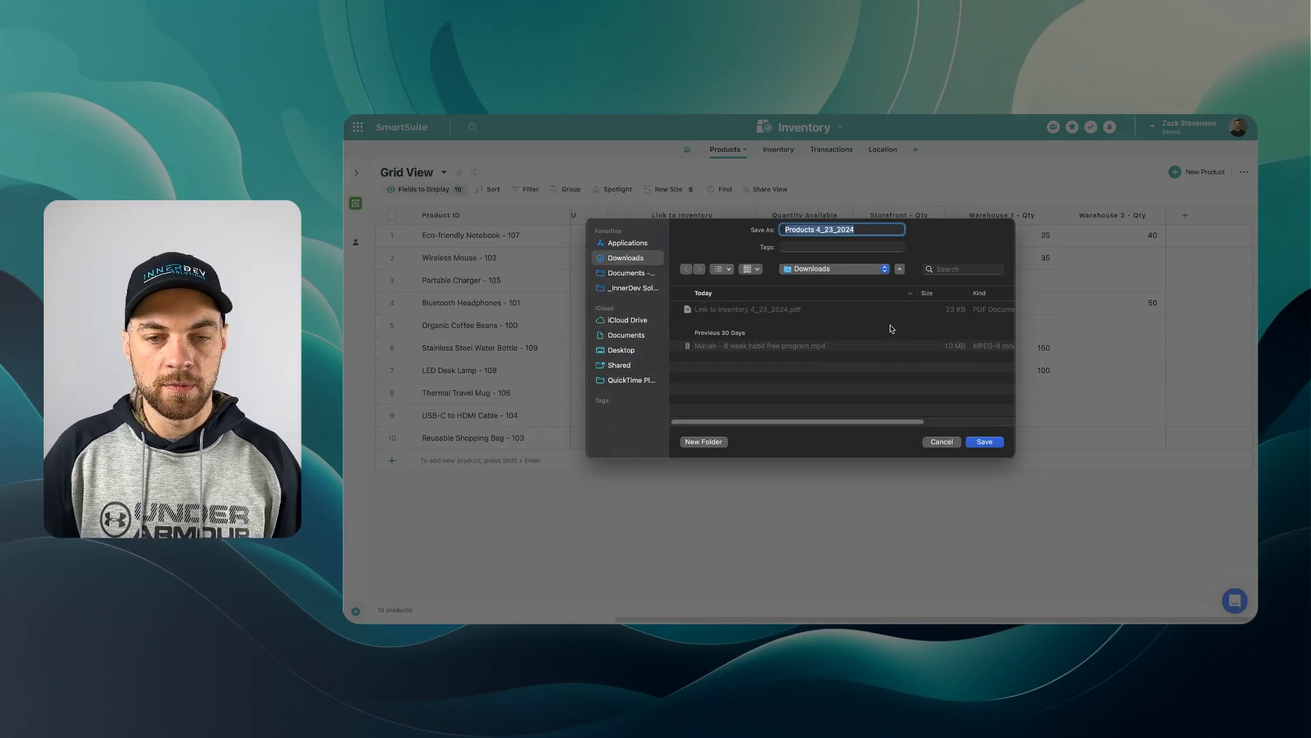
{"action": "left_click", "coordinate": [988, 443]}
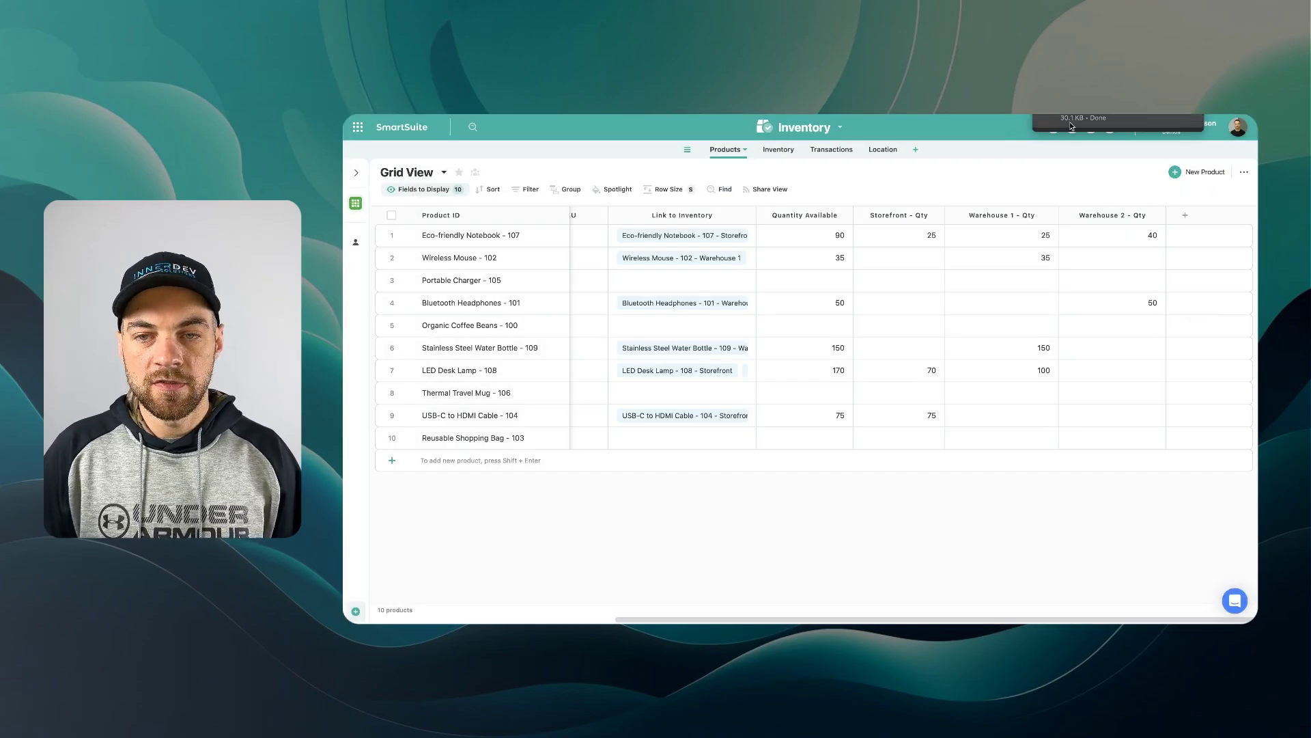
{"action": "left_click", "coordinate": [1085, 125]}
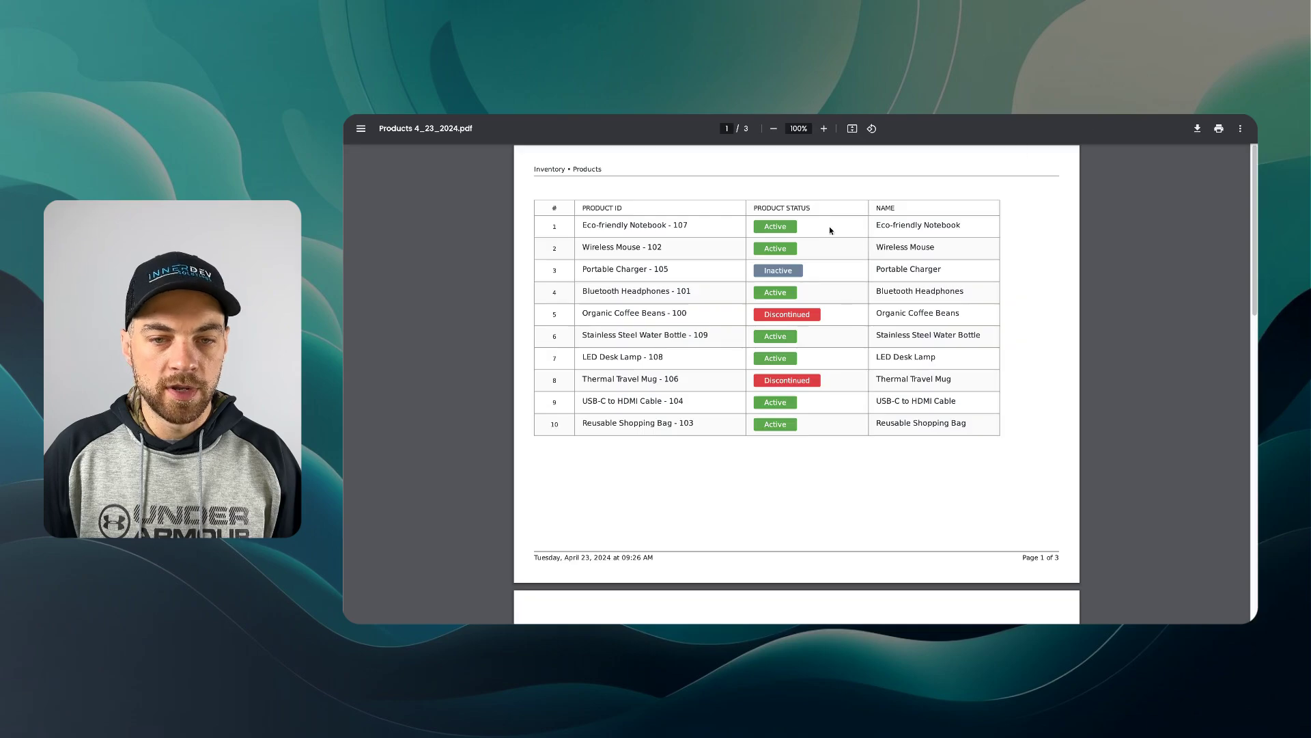
- Scroll through pages 1–3 of the Products PDF and back to page 1
{"action": "scroll", "coordinate": [825, 232], "scroll_direction": "down", "scroll_amount": 2}
{"action": "scroll", "coordinate": [886, 310], "scroll_direction": "down", "scroll_amount": 5}
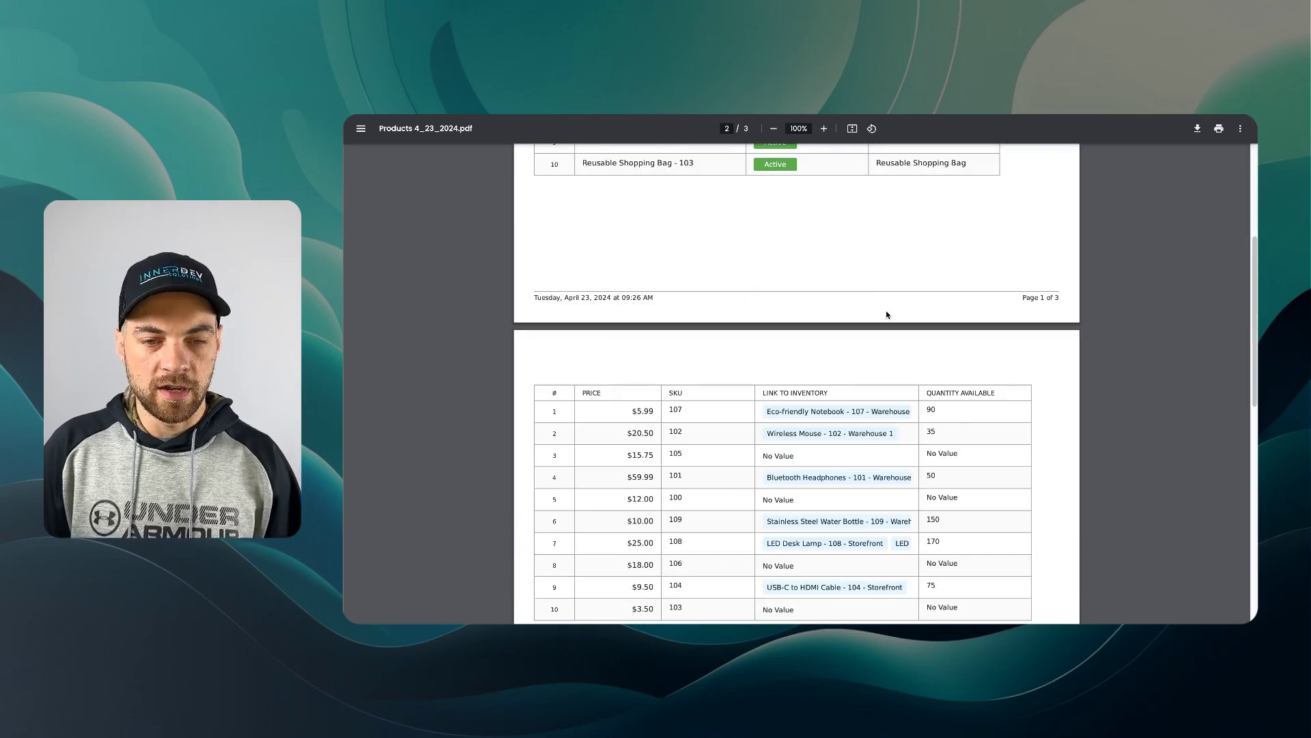
{"action": "scroll", "coordinate": [886, 310], "scroll_direction": "up", "scroll_amount": 6}
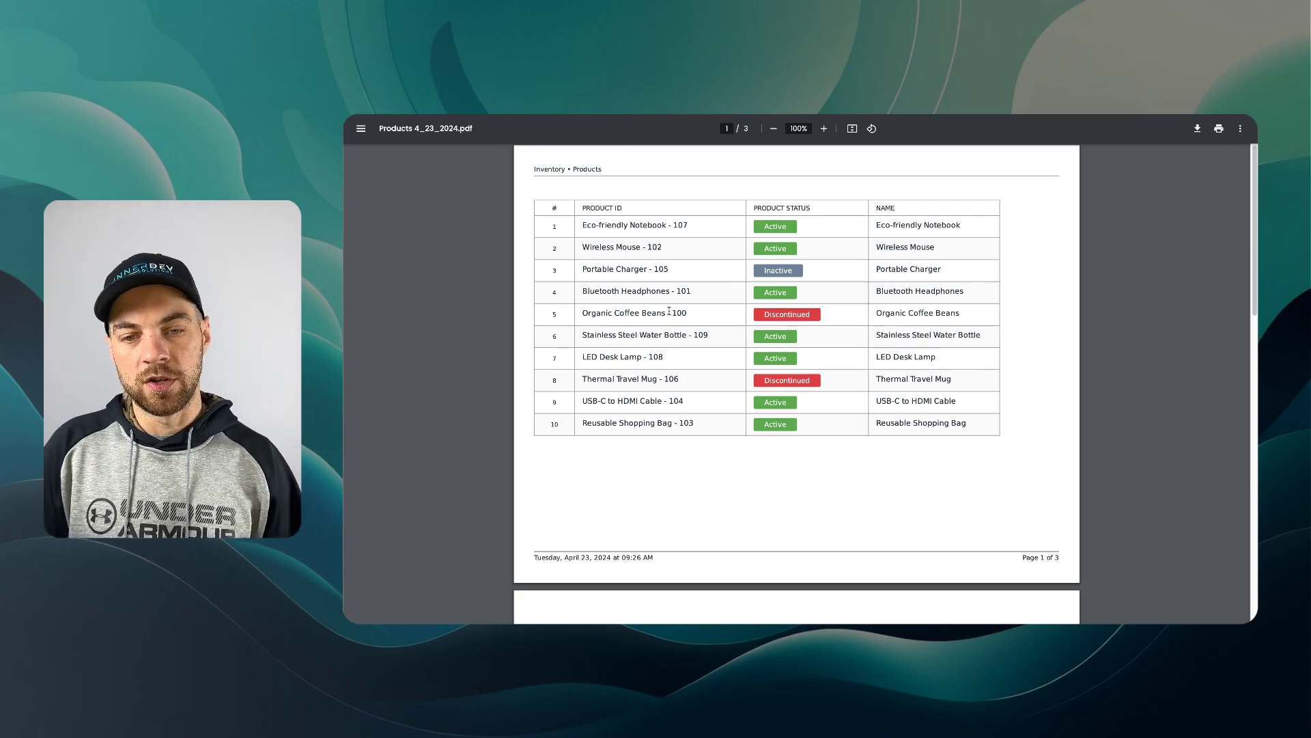
{"action": "scroll", "coordinate": [758, 375], "scroll_direction": "down", "scroll_amount": 1}
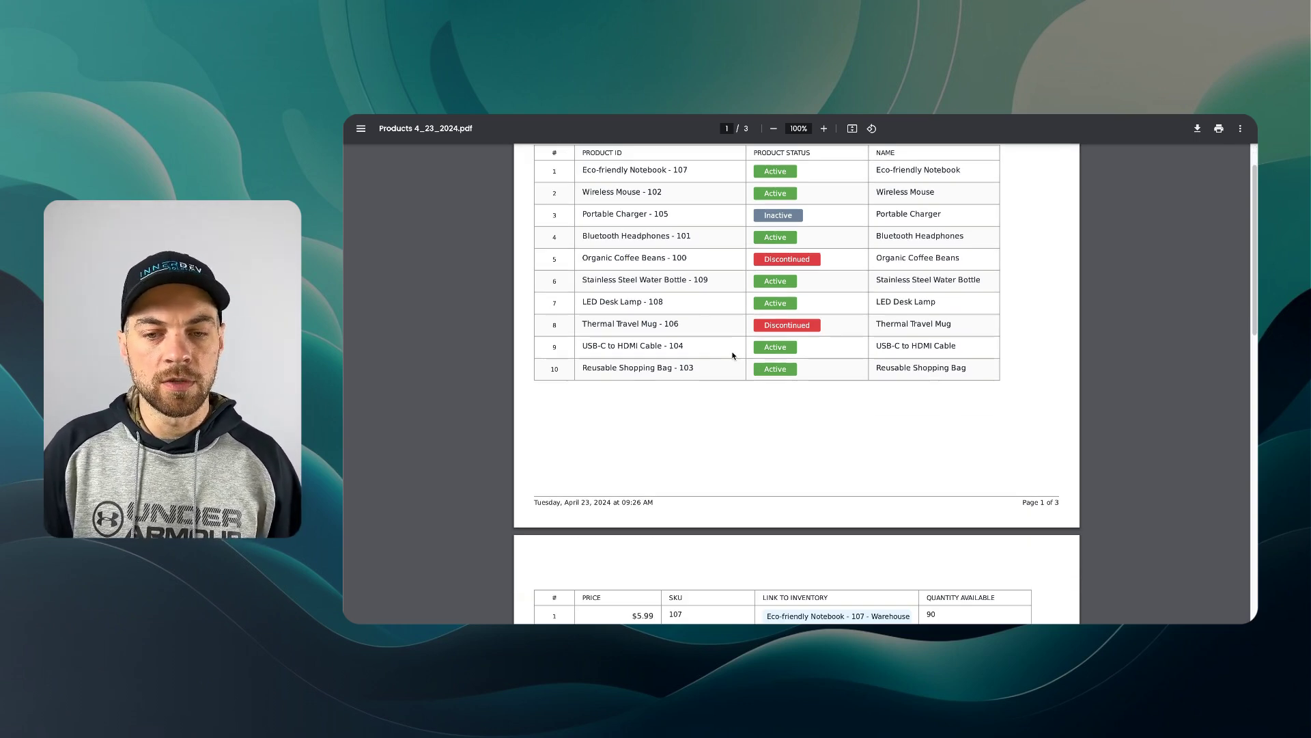
{"action": "scroll", "coordinate": [751, 358], "scroll_direction": "down", "scroll_amount": 5}
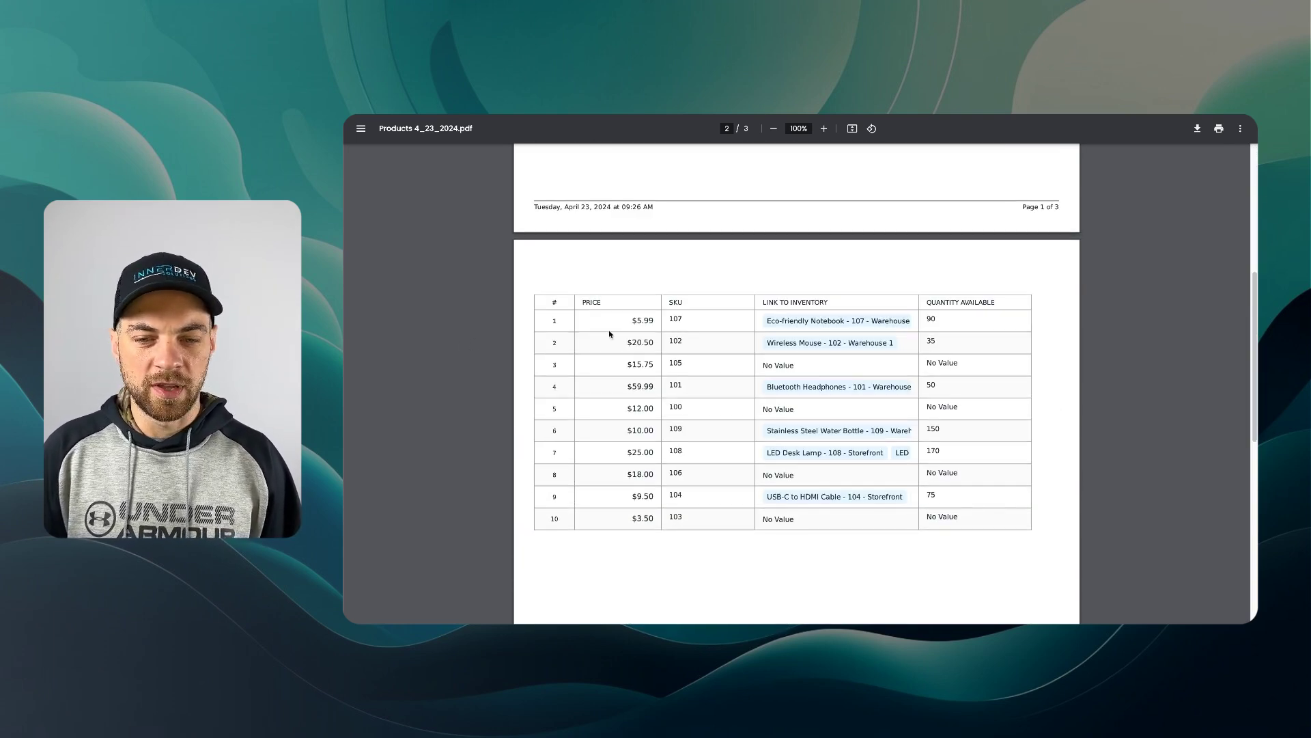
{"action": "scroll", "coordinate": [610, 333], "scroll_direction": "down", "scroll_amount": 13}
{"action": "scroll", "coordinate": [683, 359], "scroll_direction": "up", "scroll_amount": 15}
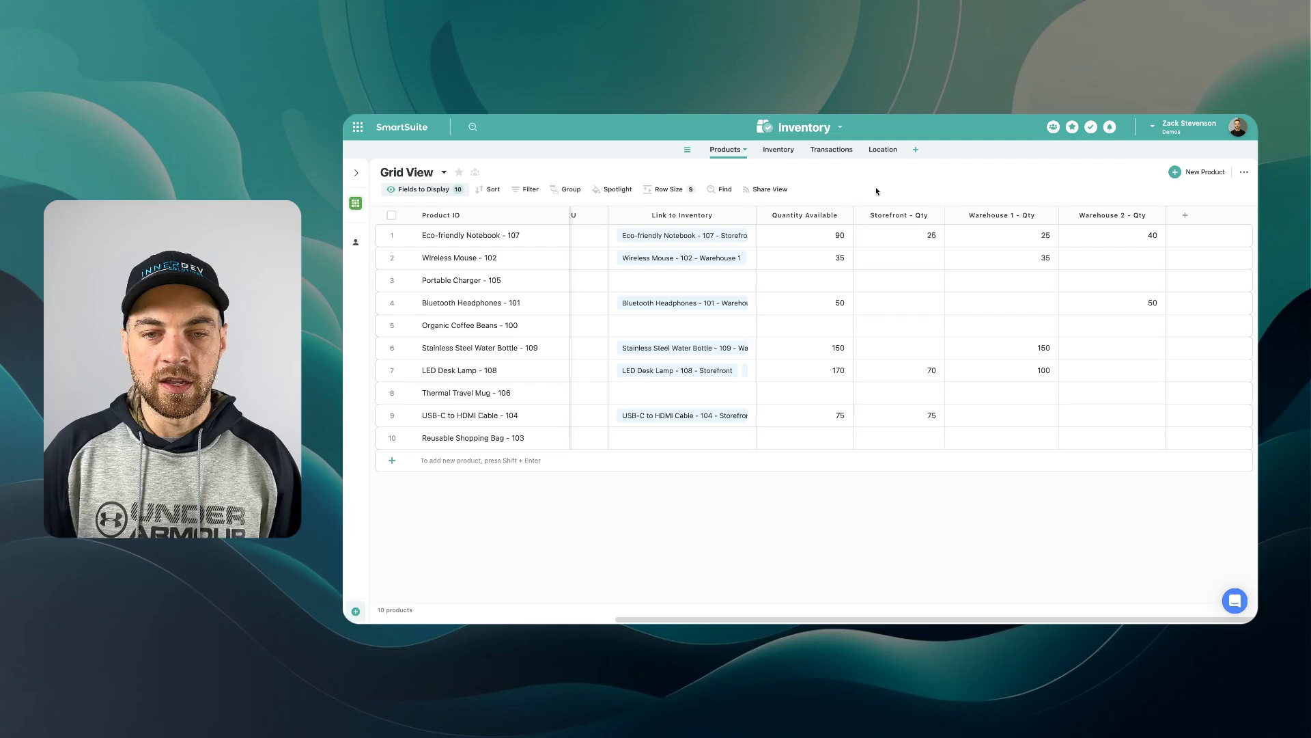
{"action": "scroll", "coordinate": [766, 289], "scroll_direction": "left", "scroll_amount": 10}
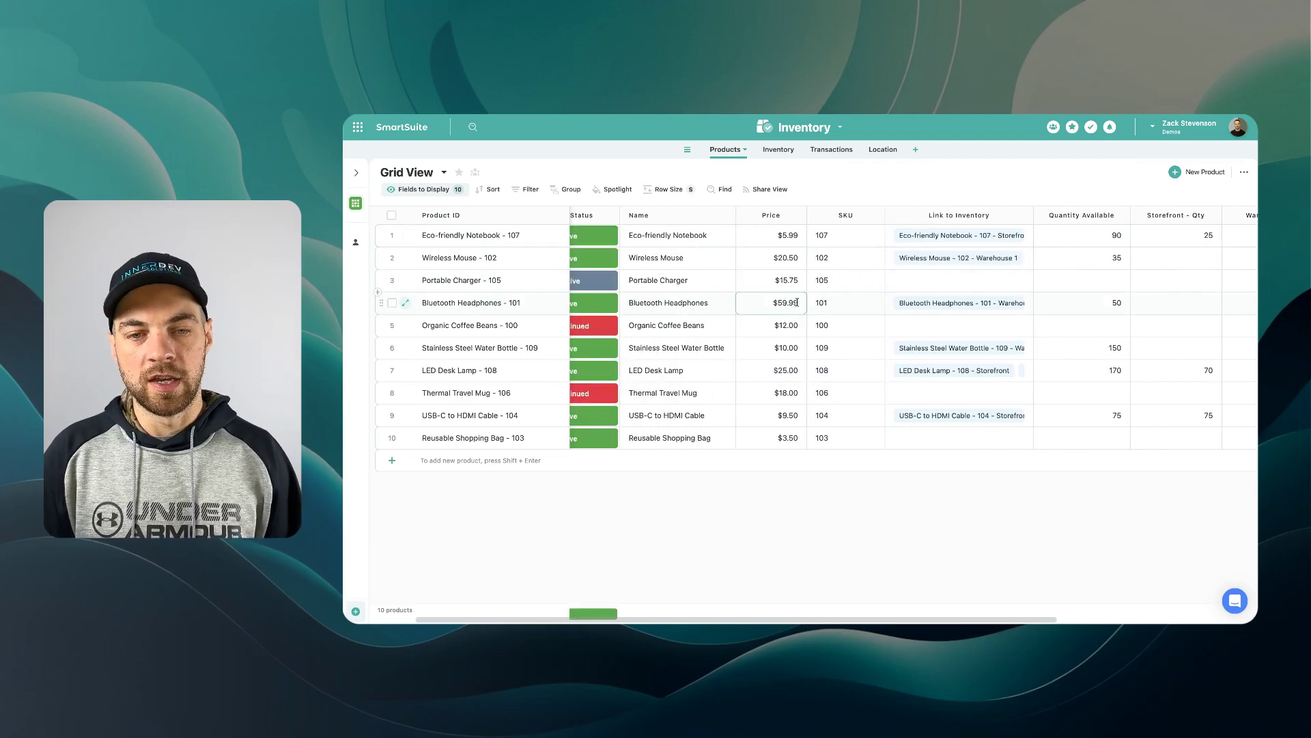
{"action": "scroll", "coordinate": [720, 312], "scroll_direction": "left", "scroll_amount": 2}
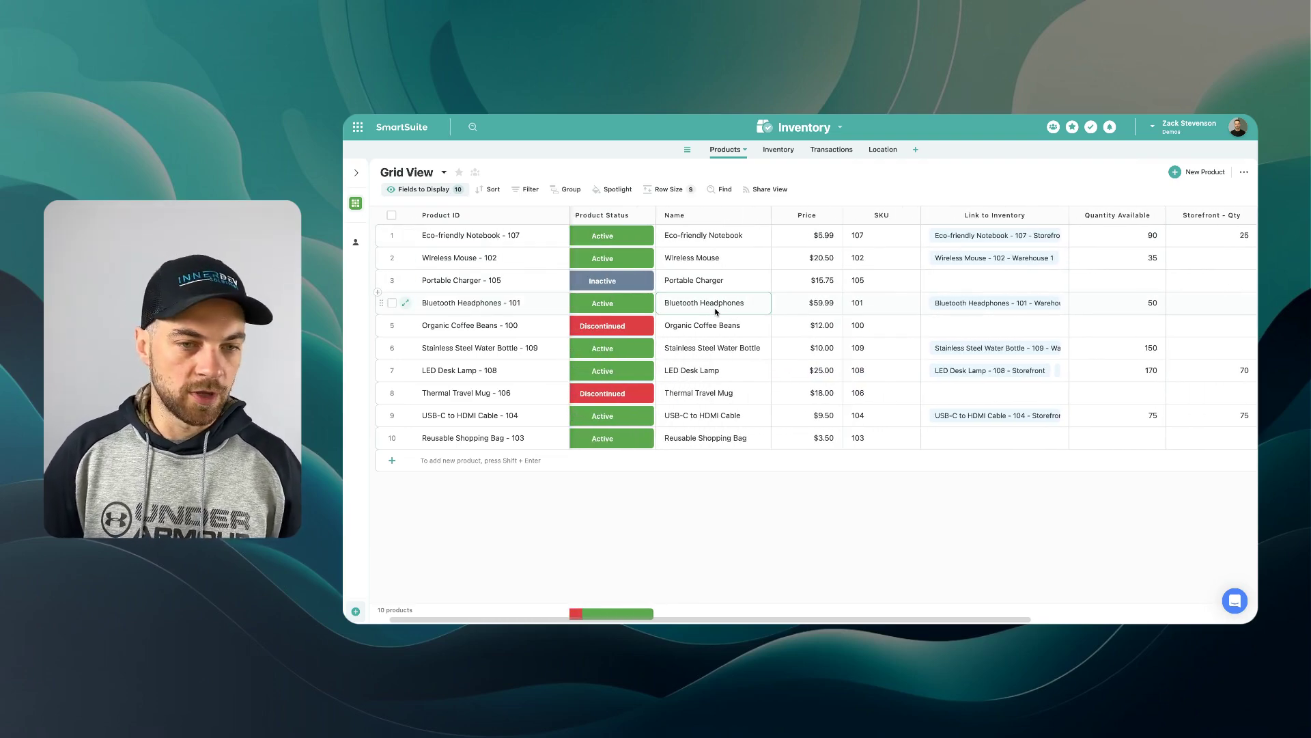
{"action": "scroll", "coordinate": [779, 316], "scroll_direction": "left", "scroll_amount": 1}
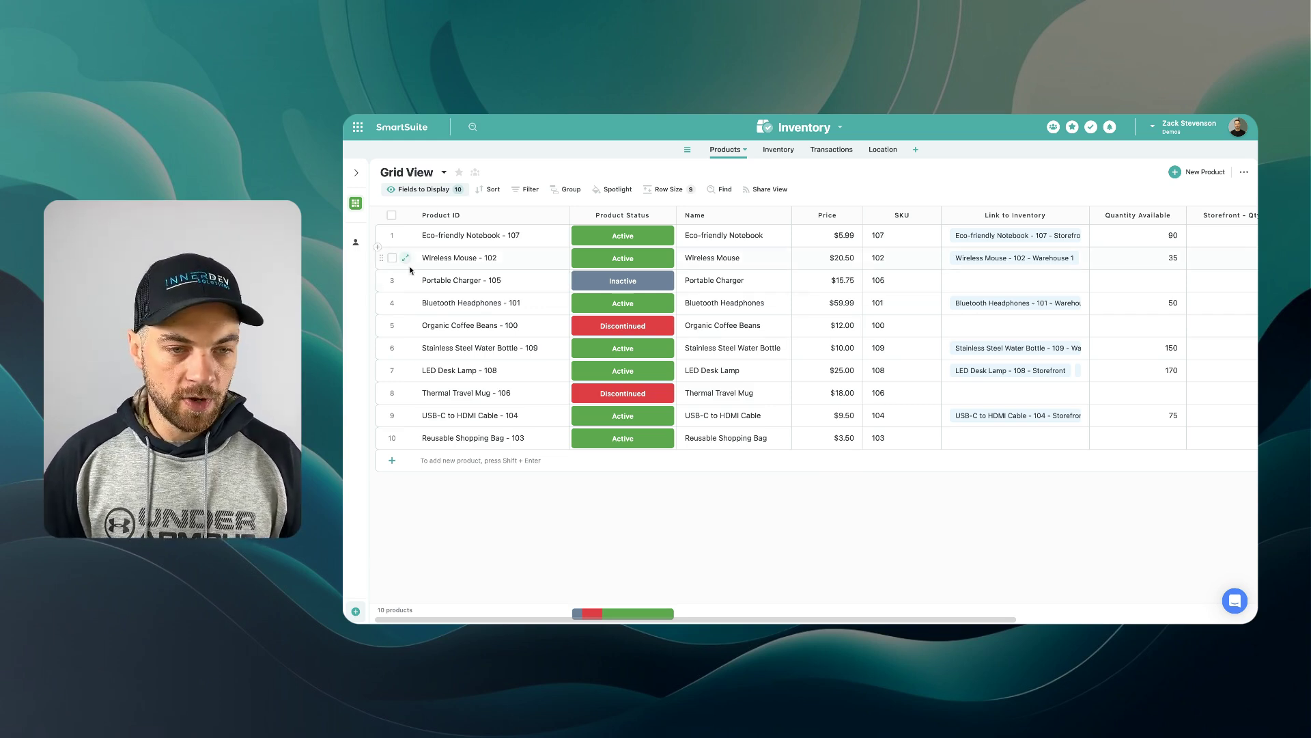
- Open the Wireless Mouse - 102 record, copy its link, and inspect the pasted URL's record ID
{"action": "left_click", "coordinate": [406, 260]}
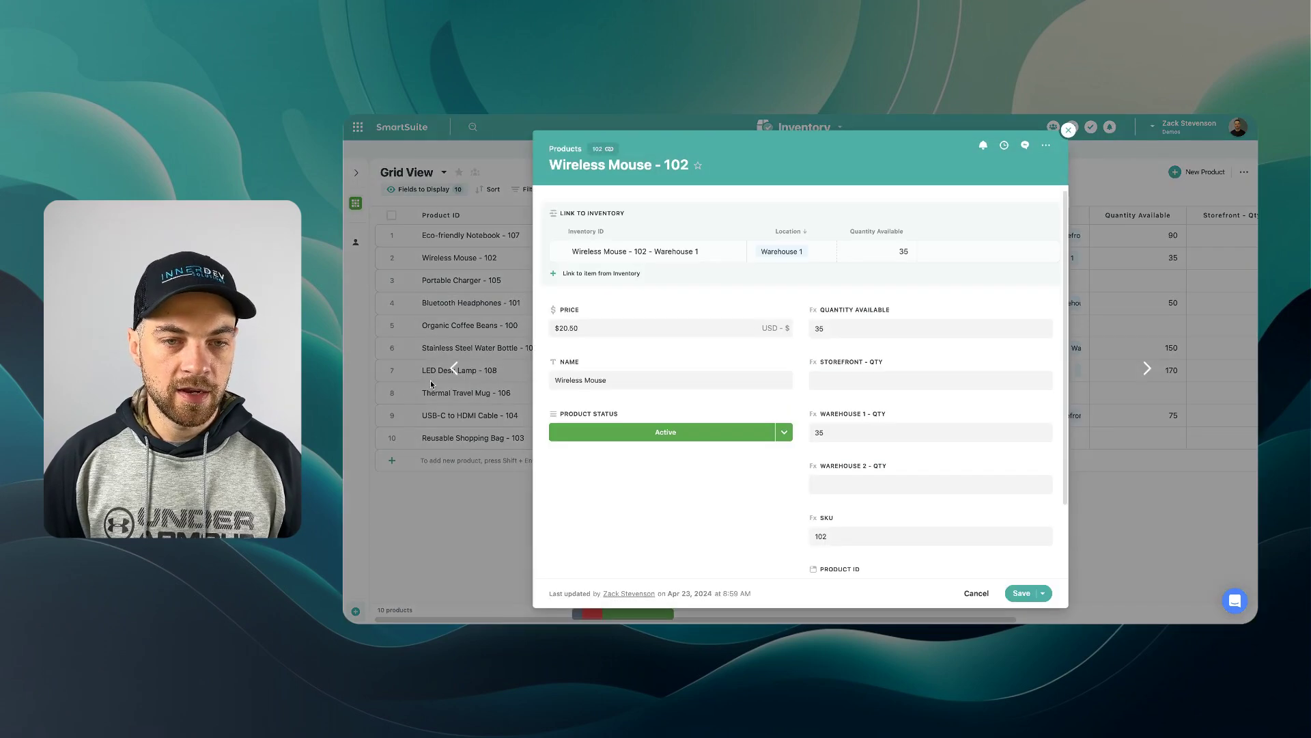
{"action": "left_click", "coordinate": [601, 149]}
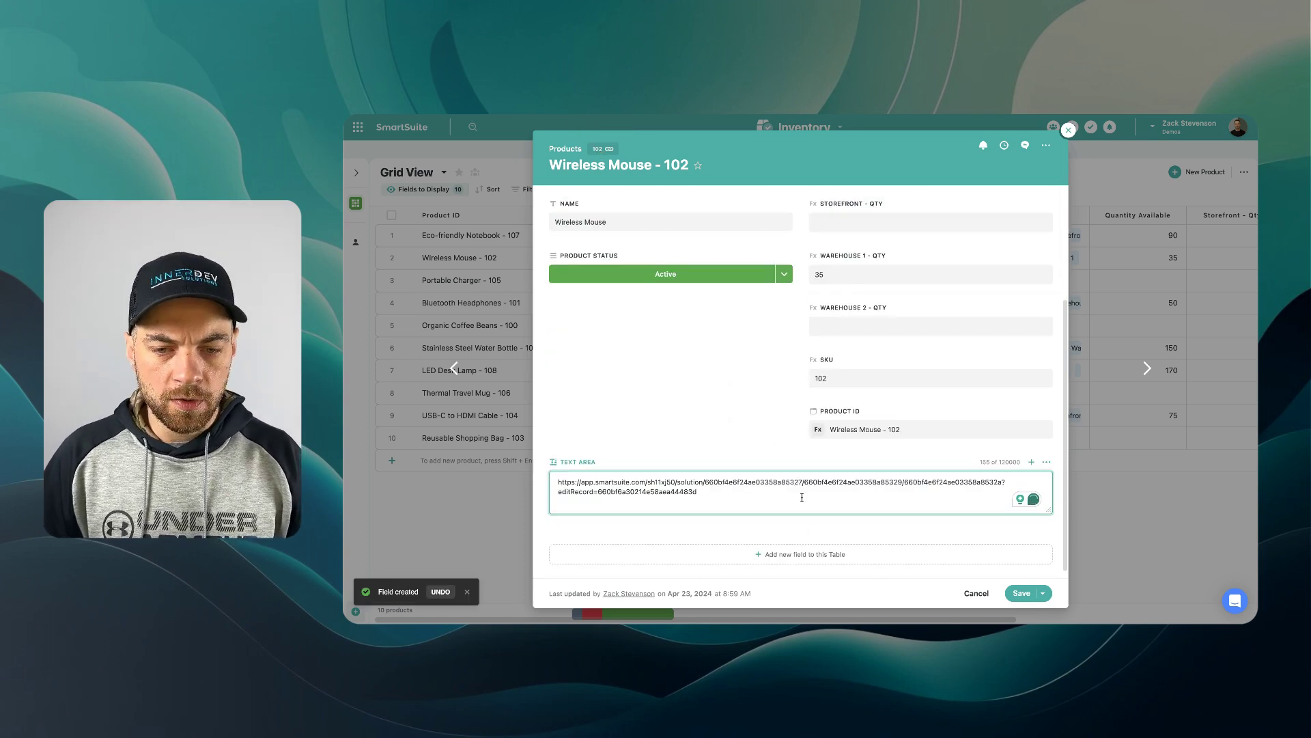
{"action": "left_click_drag", "start_coordinate": [554, 480], "coordinate": [931, 486]}
{"action": "left_click", "coordinate": [929, 489]}
{"action": "scroll", "coordinate": [819, 487], "scroll_direction": "up", "scroll_amount": 1}
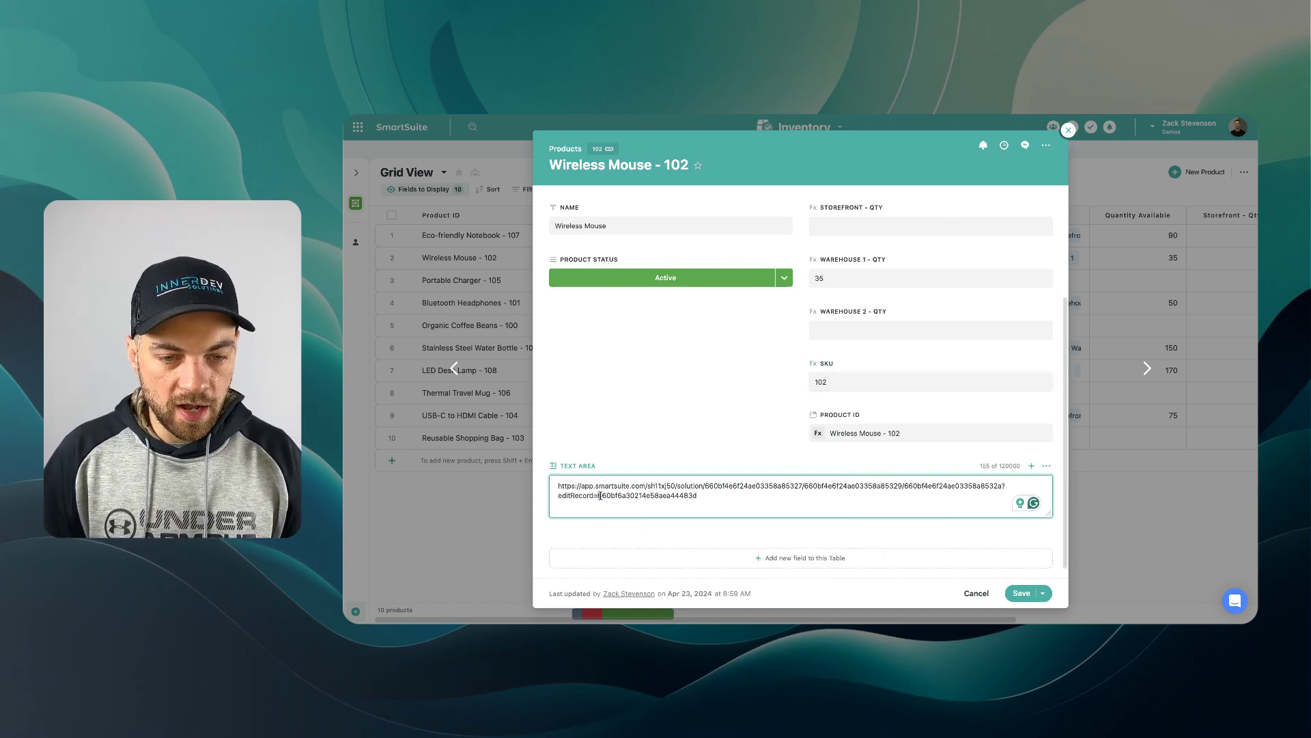
{"action": "left_click_drag", "start_coordinate": [599, 496], "coordinate": [697, 495]}
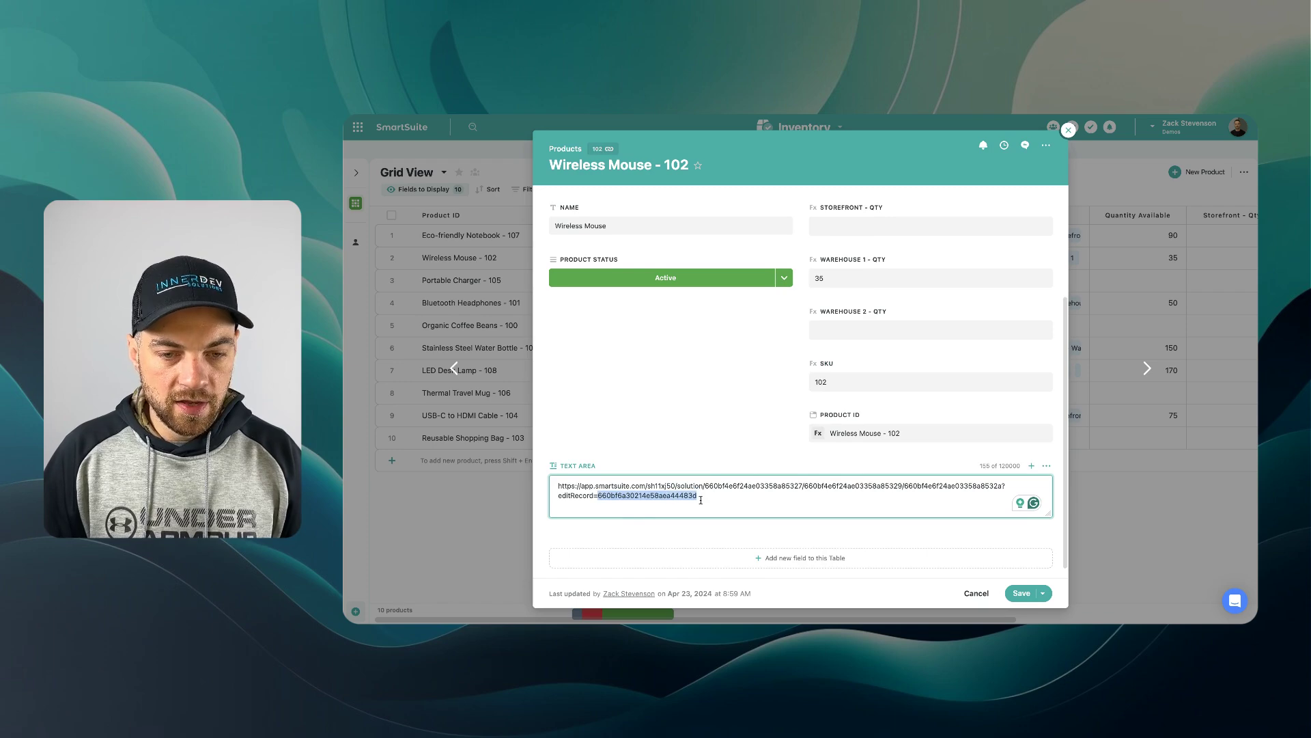
{"action": "left_click", "coordinate": [600, 495]}
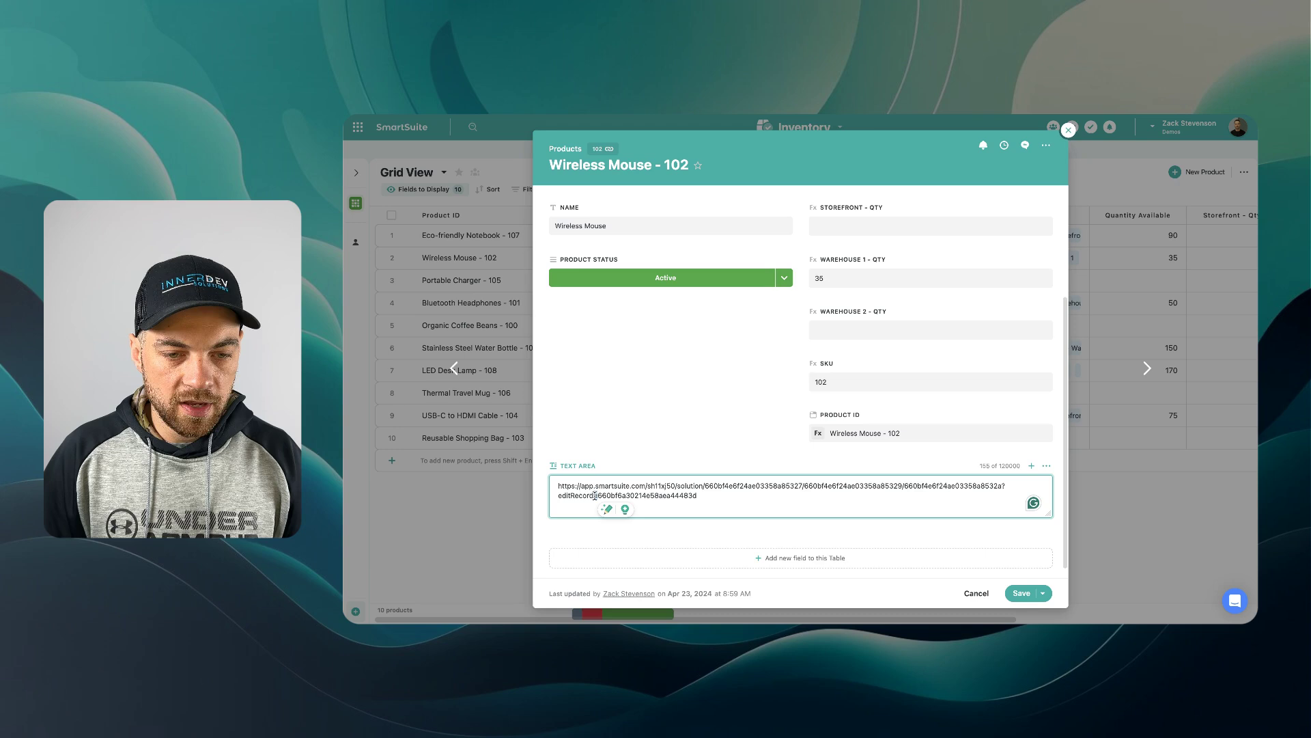
{"action": "left_click_drag", "start_coordinate": [598, 496], "coordinate": [558, 485]}
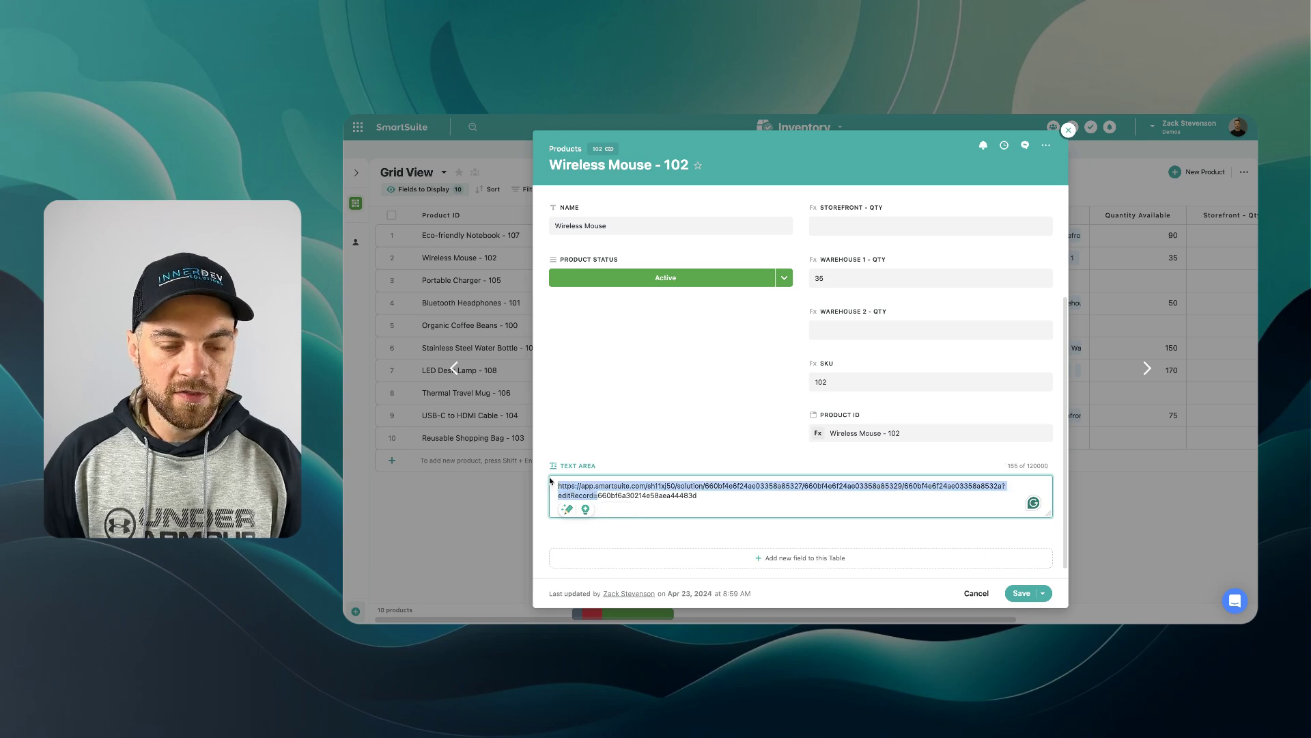
{"action": "left_click", "coordinate": [707, 498]}
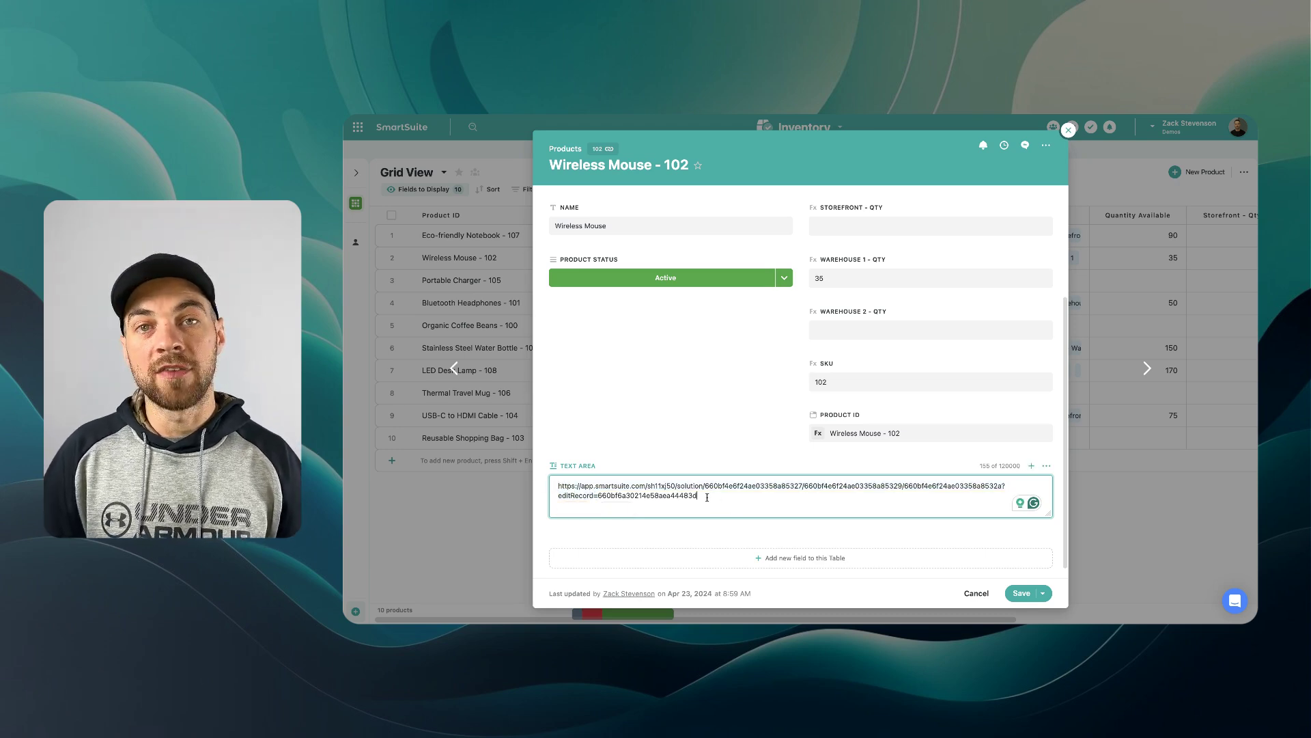
{"action": "left_click_drag", "start_coordinate": [699, 499], "coordinate": [602, 496]}
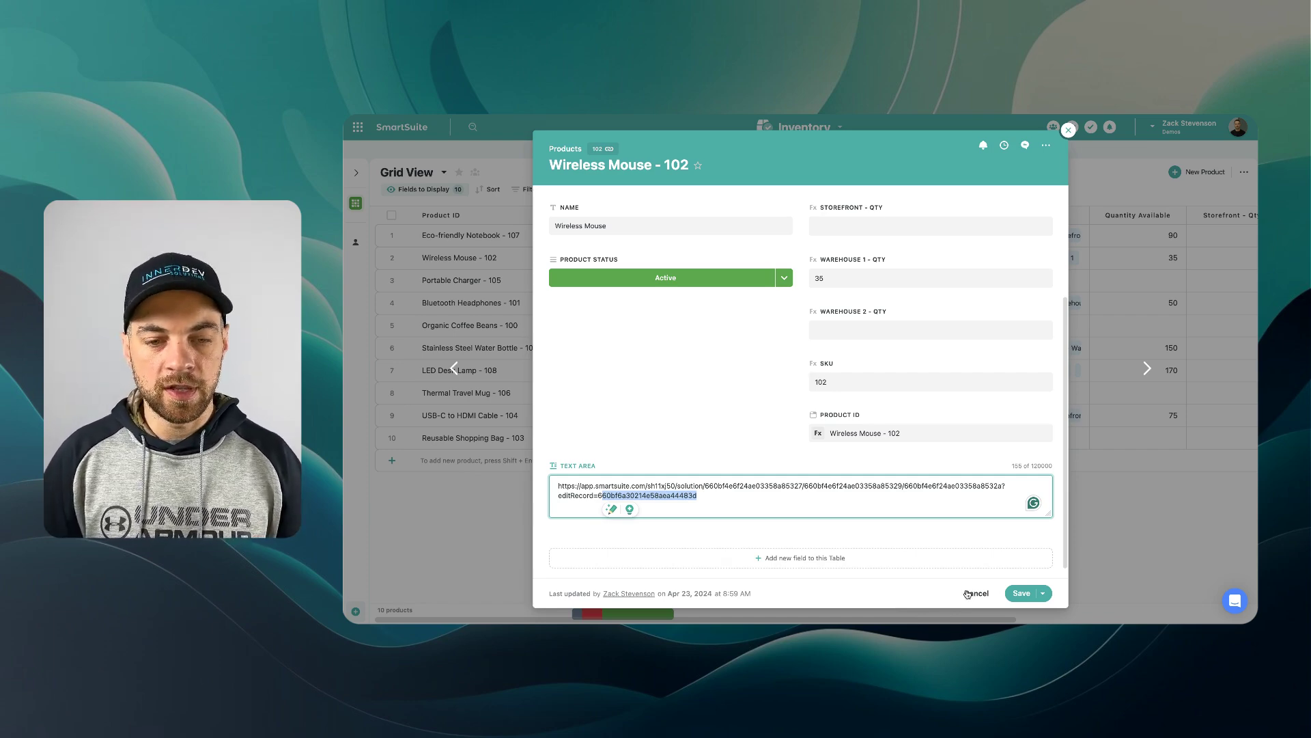
- Delete the temporary Text Area field
{"action": "left_click", "coordinate": [1047, 467]}
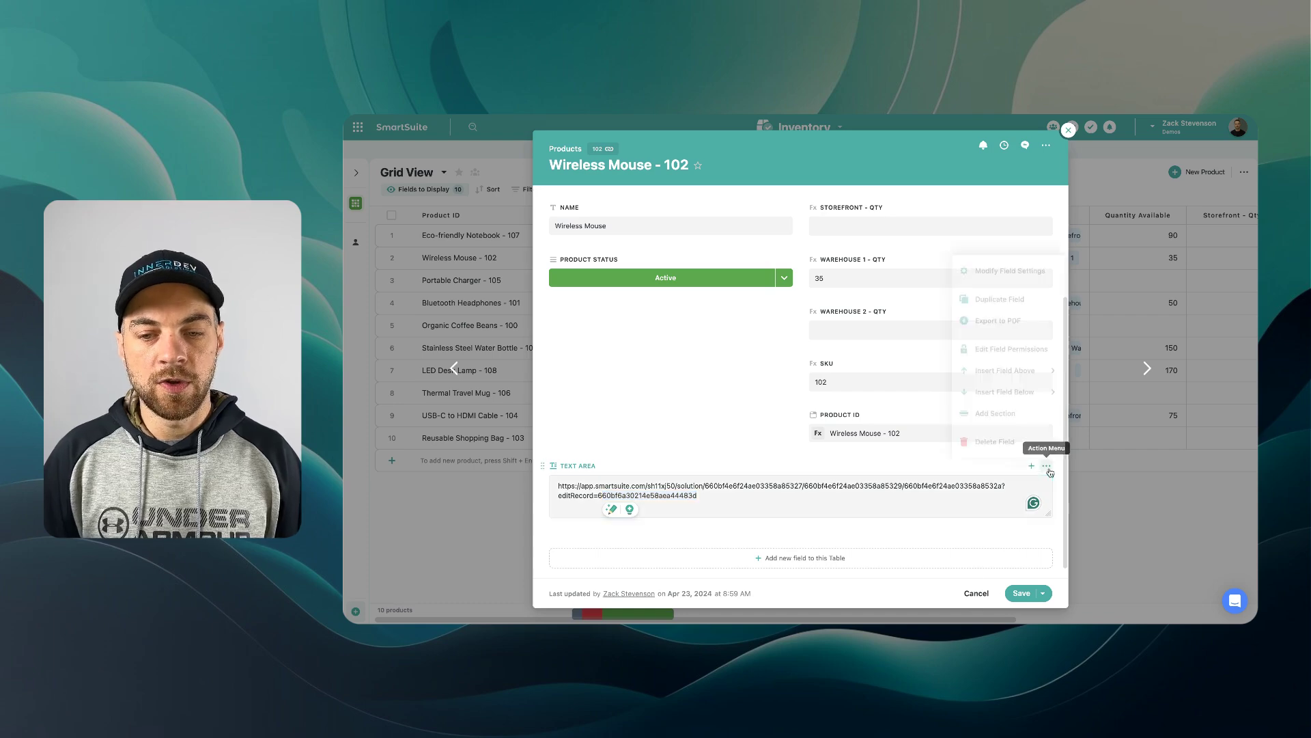
{"action": "left_click", "coordinate": [1010, 448]}
{"action": "left_click", "coordinate": [862, 415]}
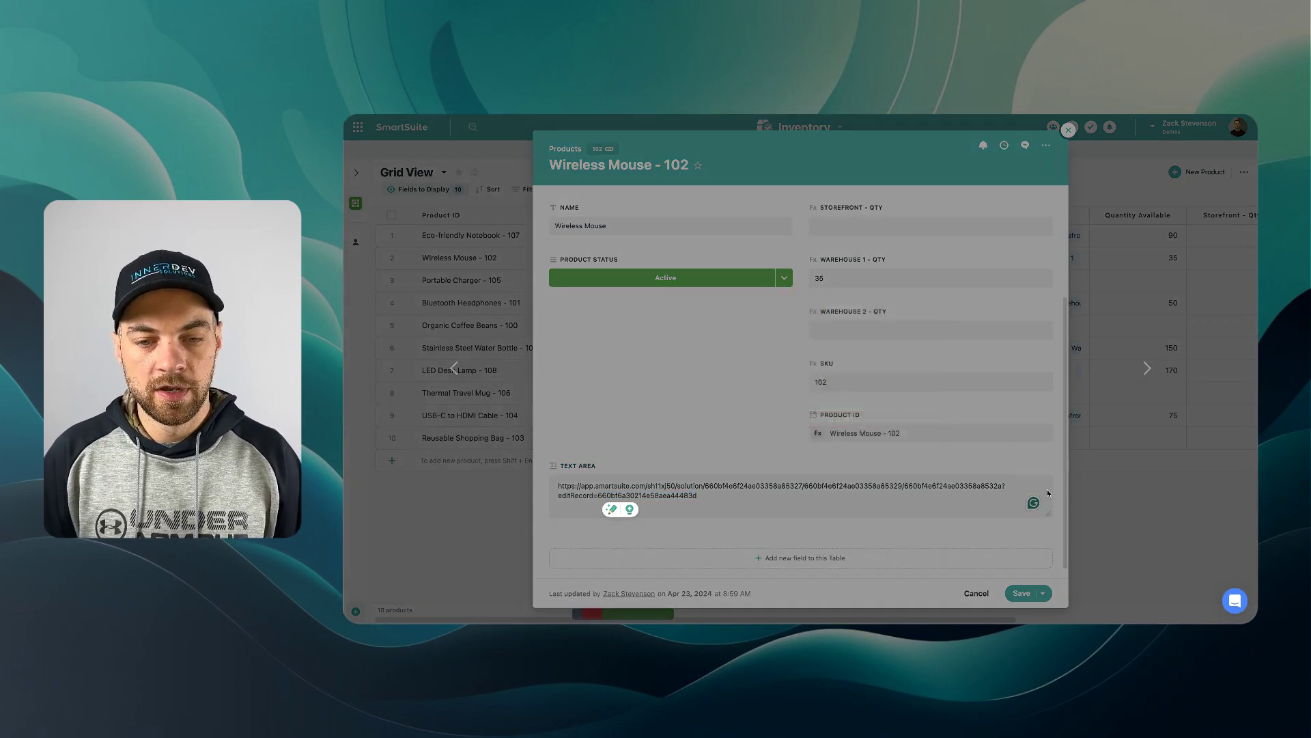
- Add a Files and Images field named 'QR Code' to the right of the SKU column
{"action": "left_click", "coordinate": [834, 215]}
{"action": "mouse_move", "coordinate": [839, 292]}
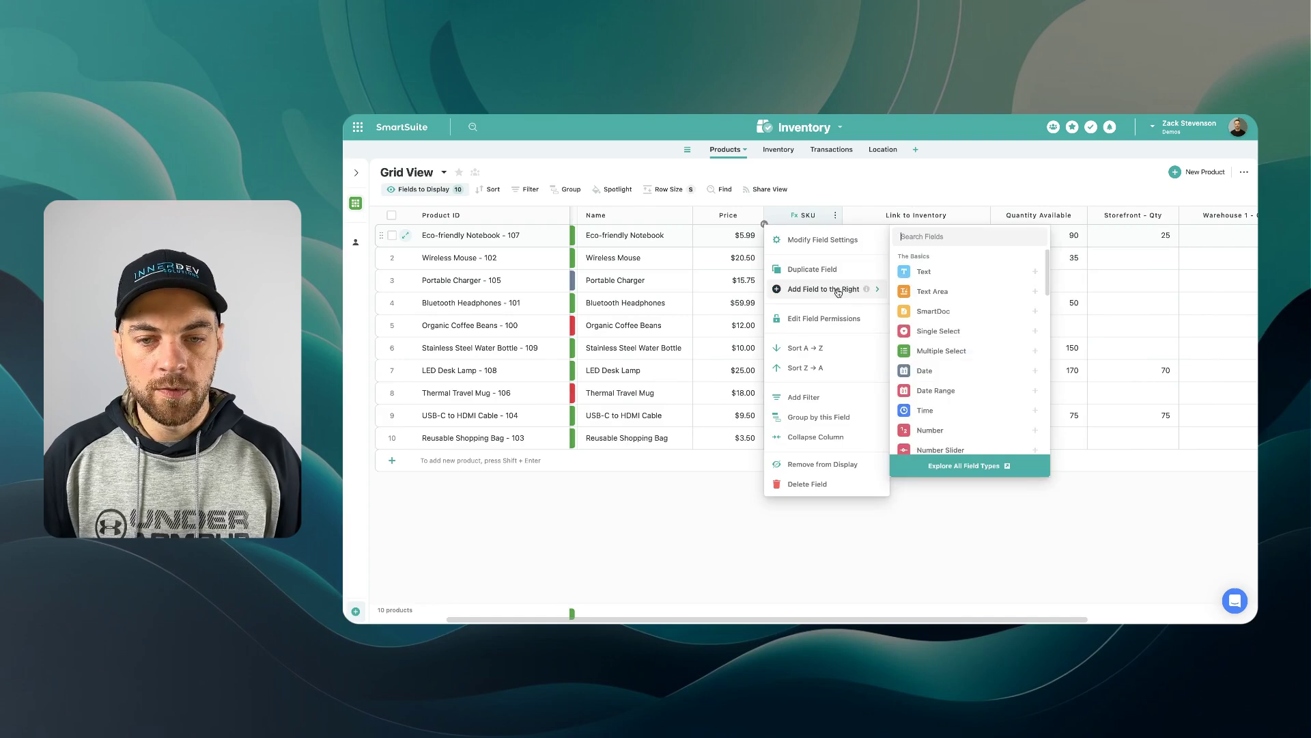
{"action": "type", "text": "file"}
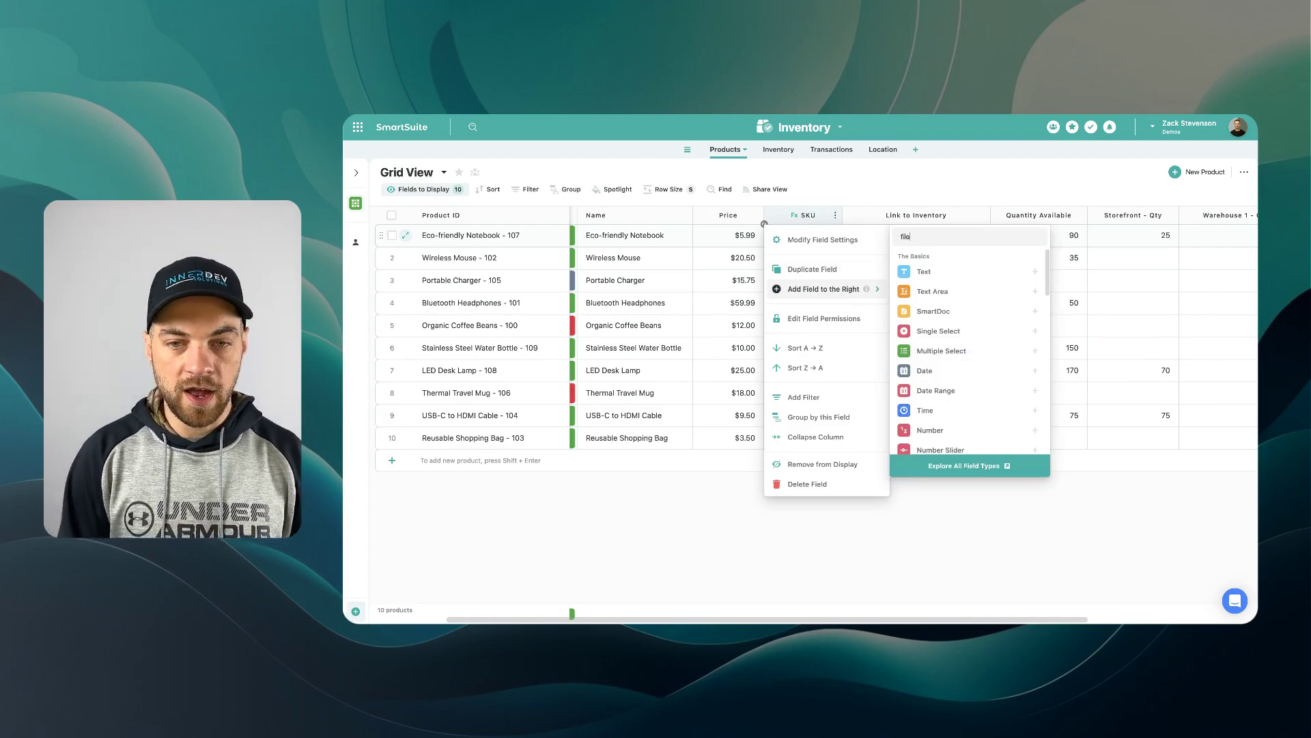
{"action": "left_click", "coordinate": [914, 275]}
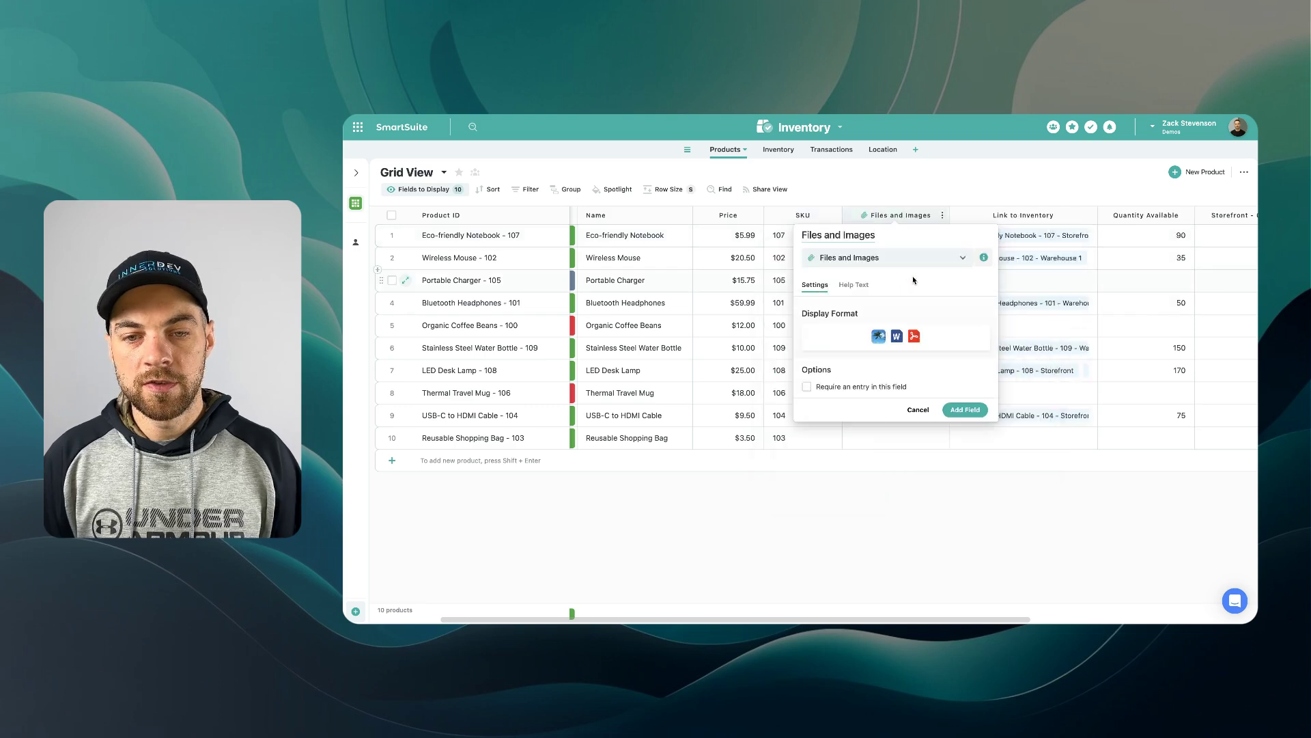
{"action": "left_click_drag", "start_coordinate": [878, 235], "coordinate": [800, 235]}
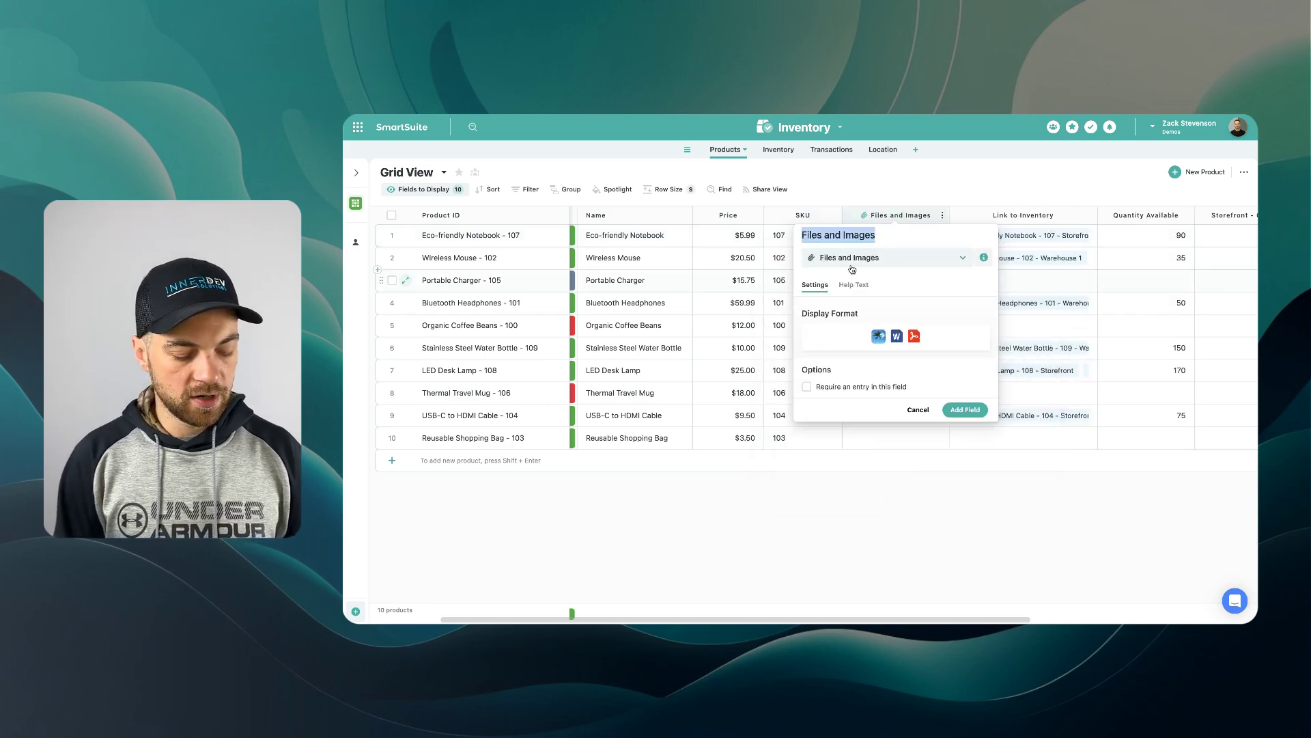
{"action": "type", "text": "QR Code"}
{"action": "key", "text": "Return"}
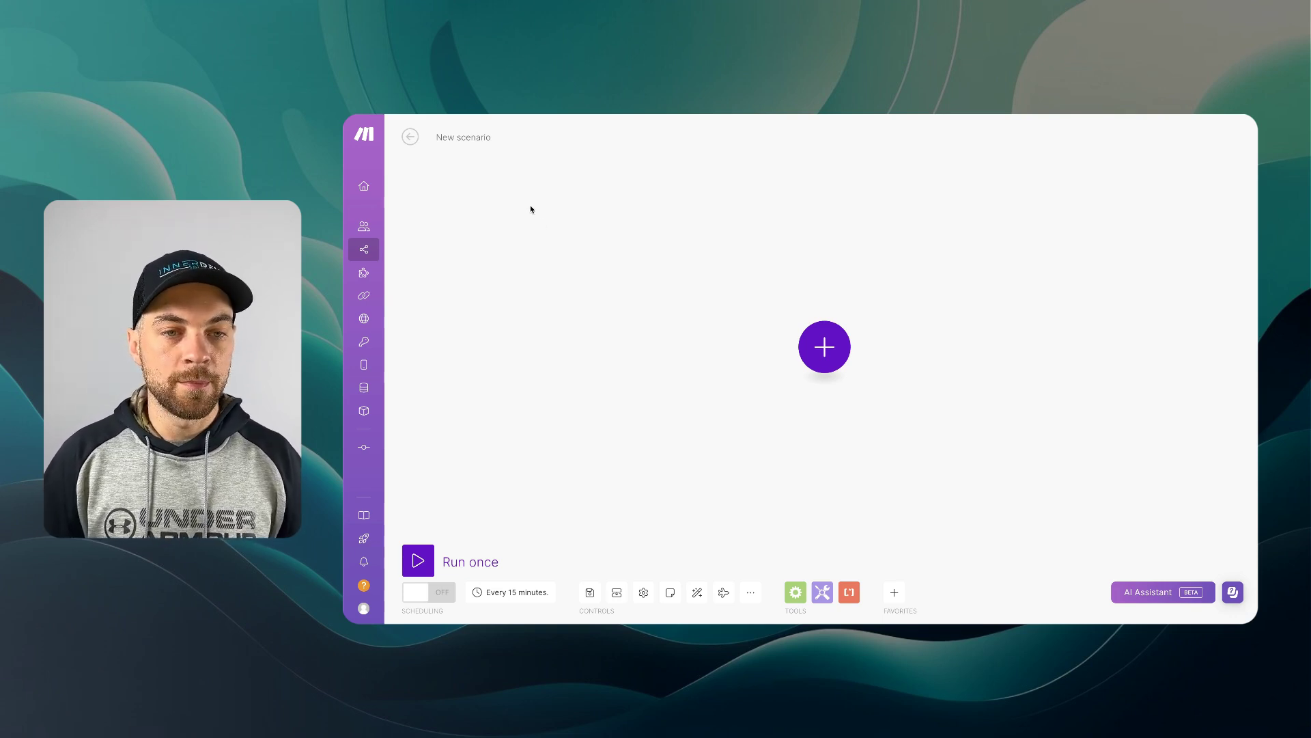
- Start the scenario with a SmartSuite record-updated trigger and begin creating a new webhook
{"action": "double_click", "coordinate": [472, 137]}
{"action": "triple_click", "coordinate": [452, 138]}
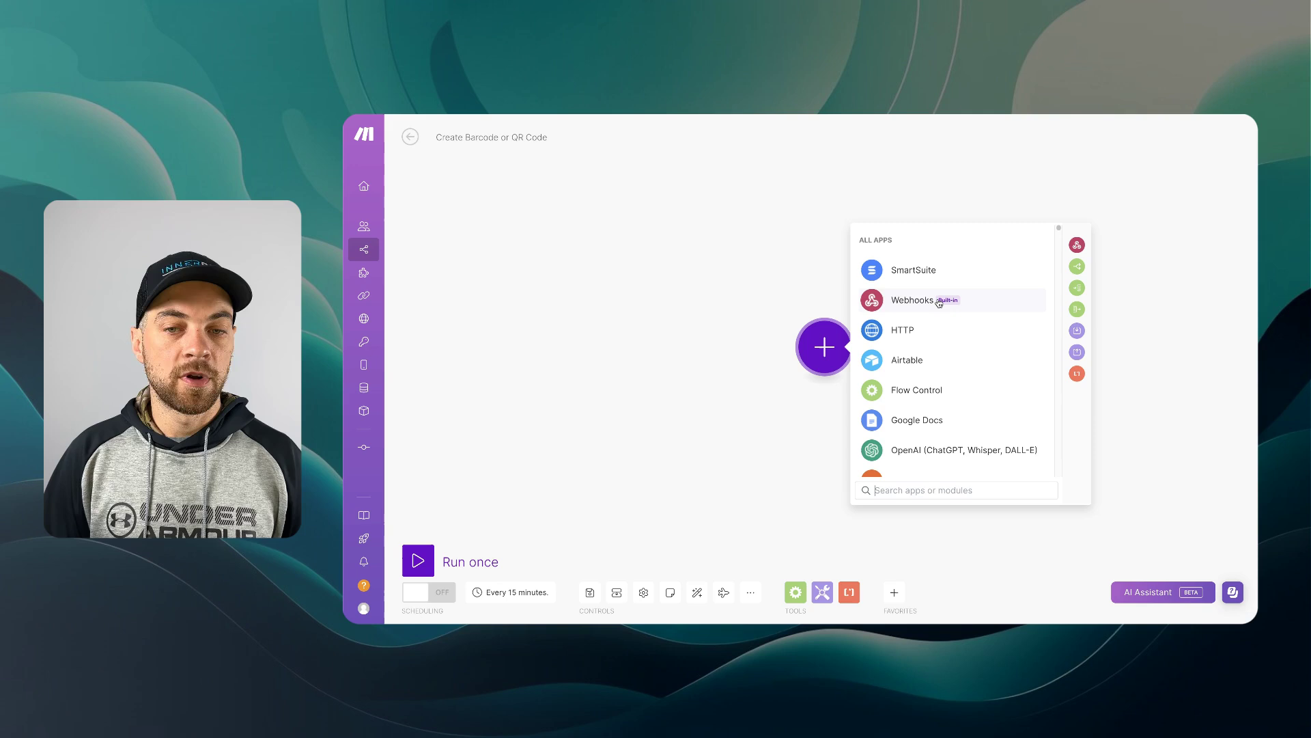
{"action": "left_click", "coordinate": [929, 271]}
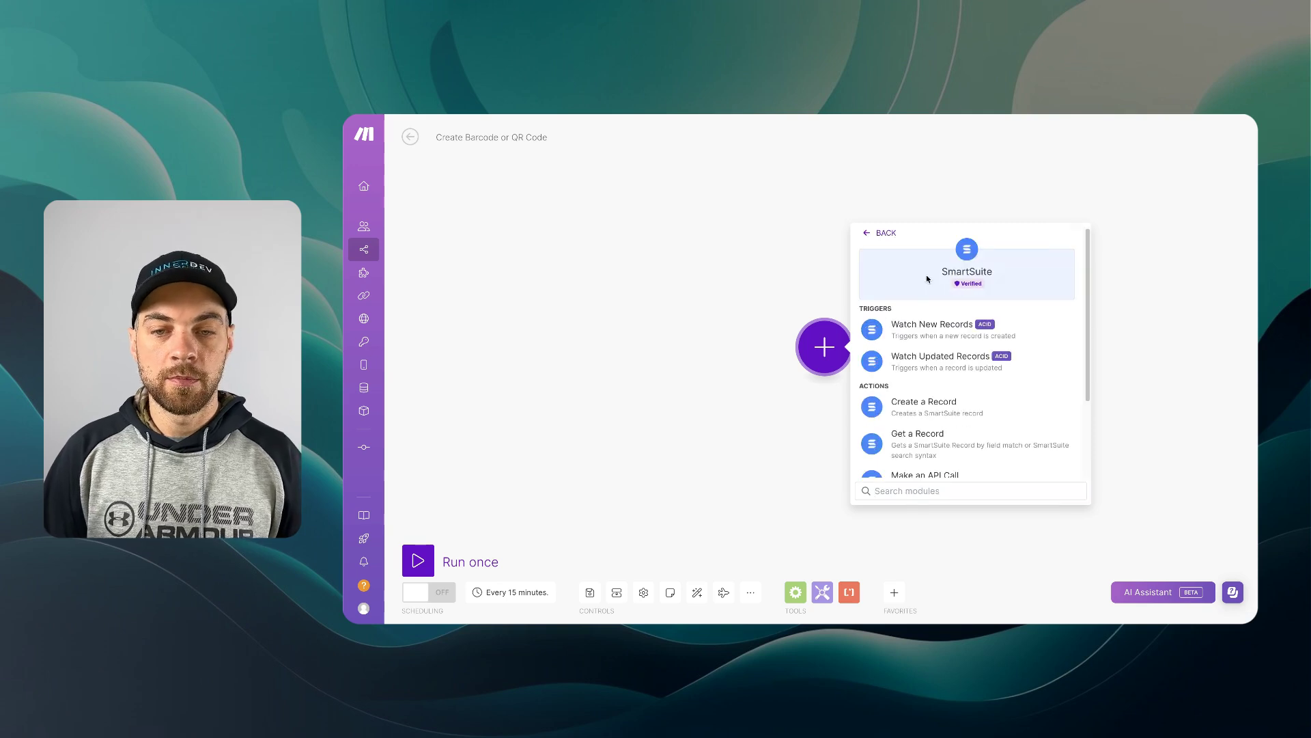
{"action": "left_click", "coordinate": [923, 367]}
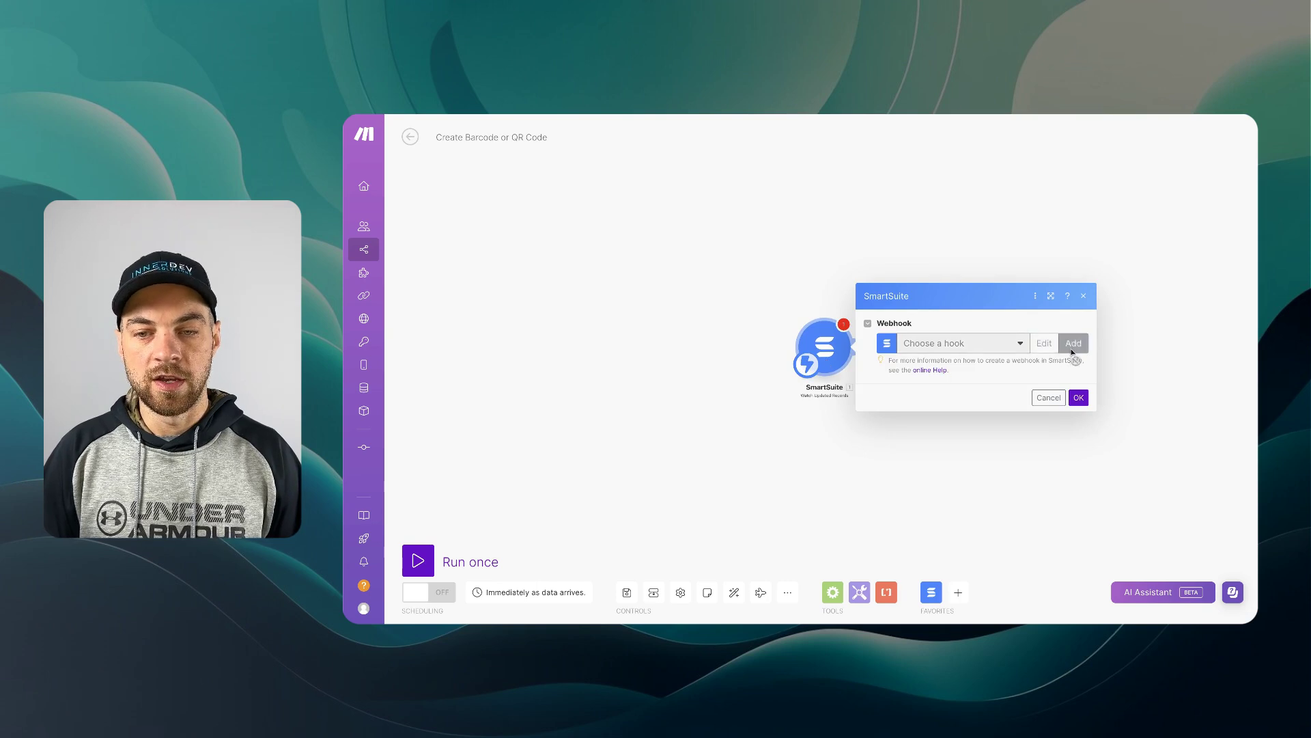
{"action": "left_click", "coordinate": [1073, 343]}
- Save a webhook named 'When Product is Active' for SmartSuite Demo's Inventory Products table
{"action": "left_click", "coordinate": [1013, 290]}
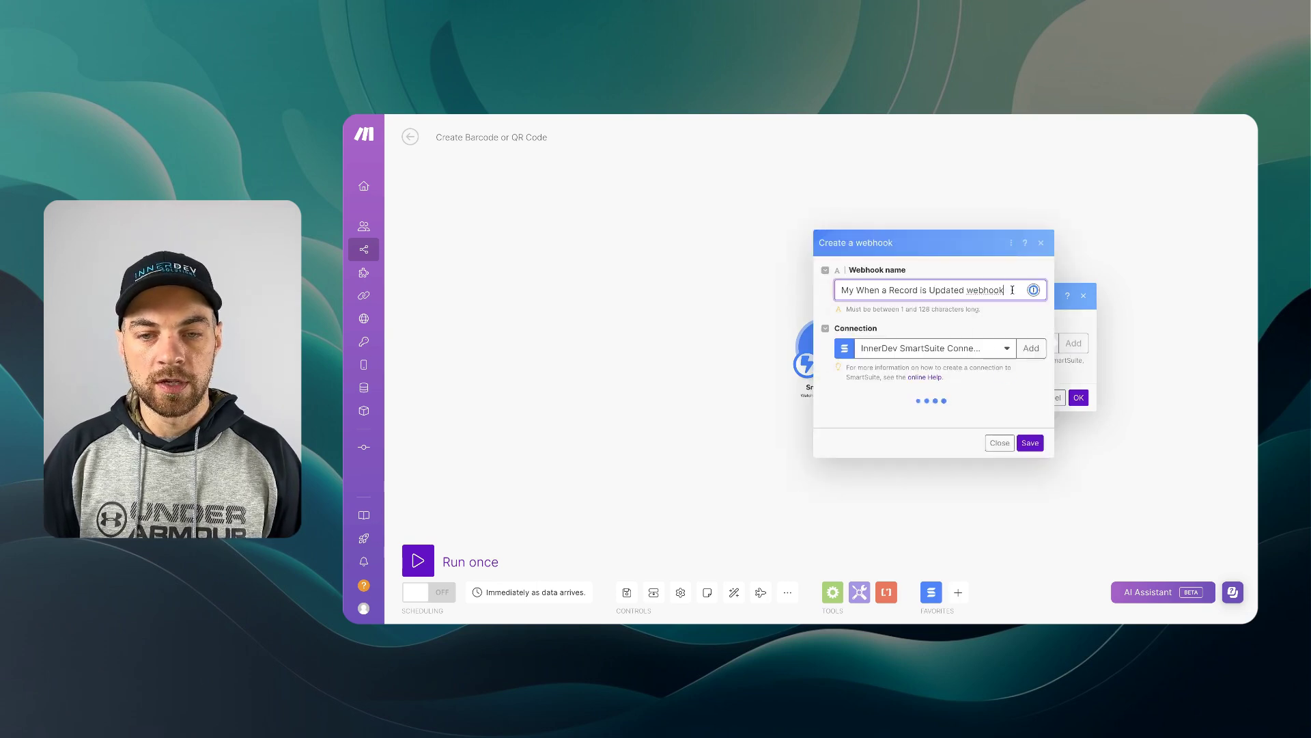
{"action": "key", "text": "ctrl+a"}
{"action": "type", "text": "When "}
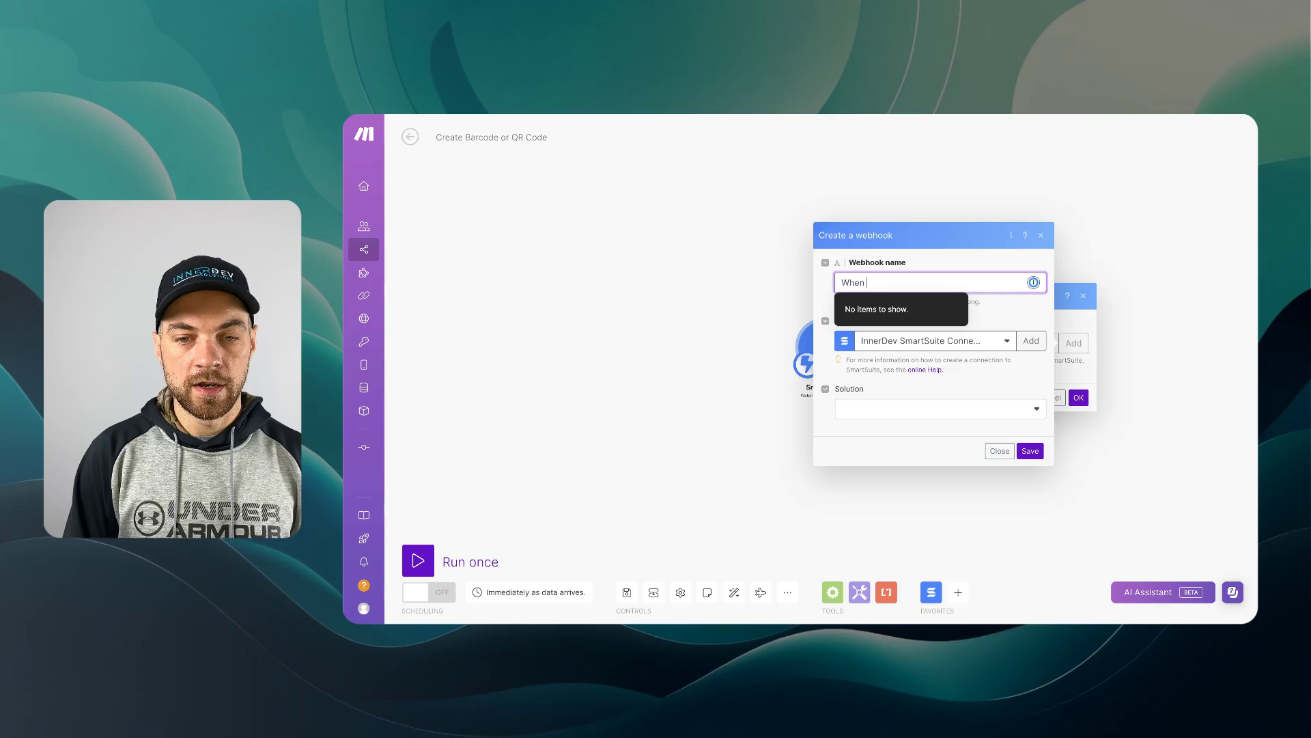
{"action": "type", "text": "Product is Ac"}
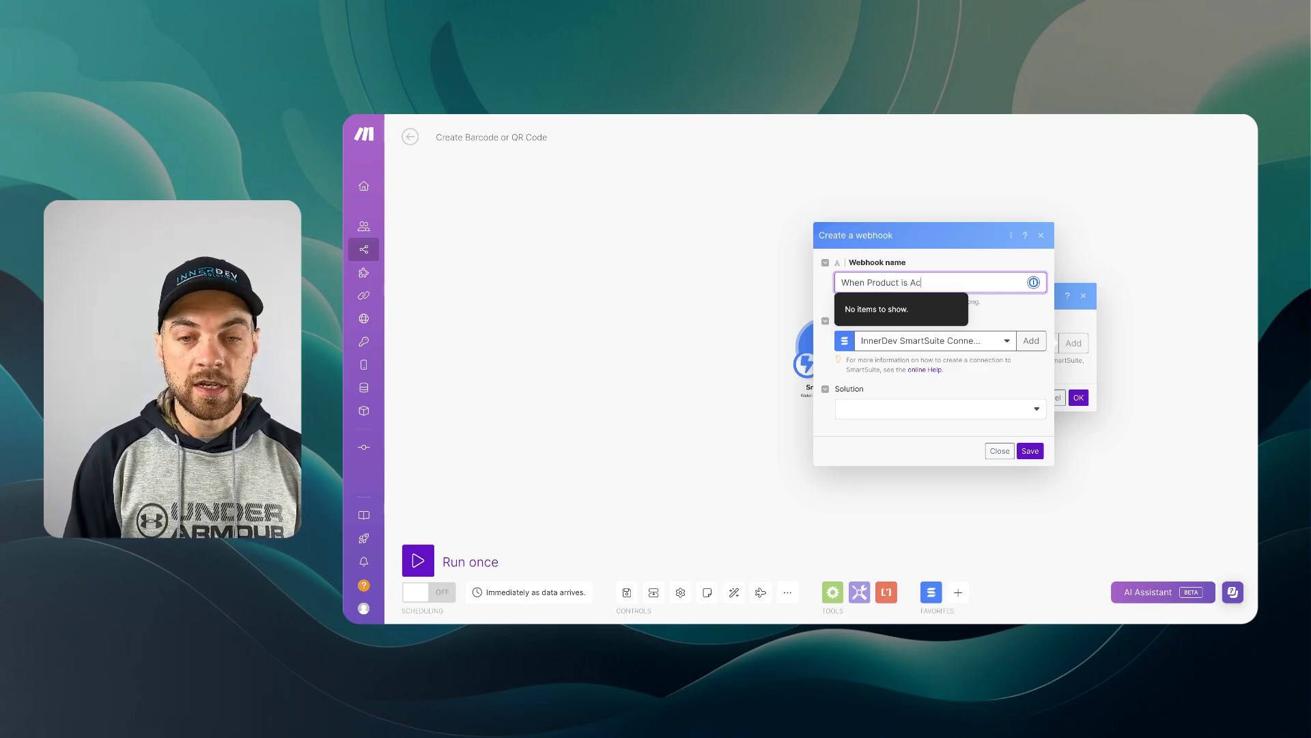
{"action": "type", "text": "tive"}
{"action": "left_click", "coordinate": [992, 345]}
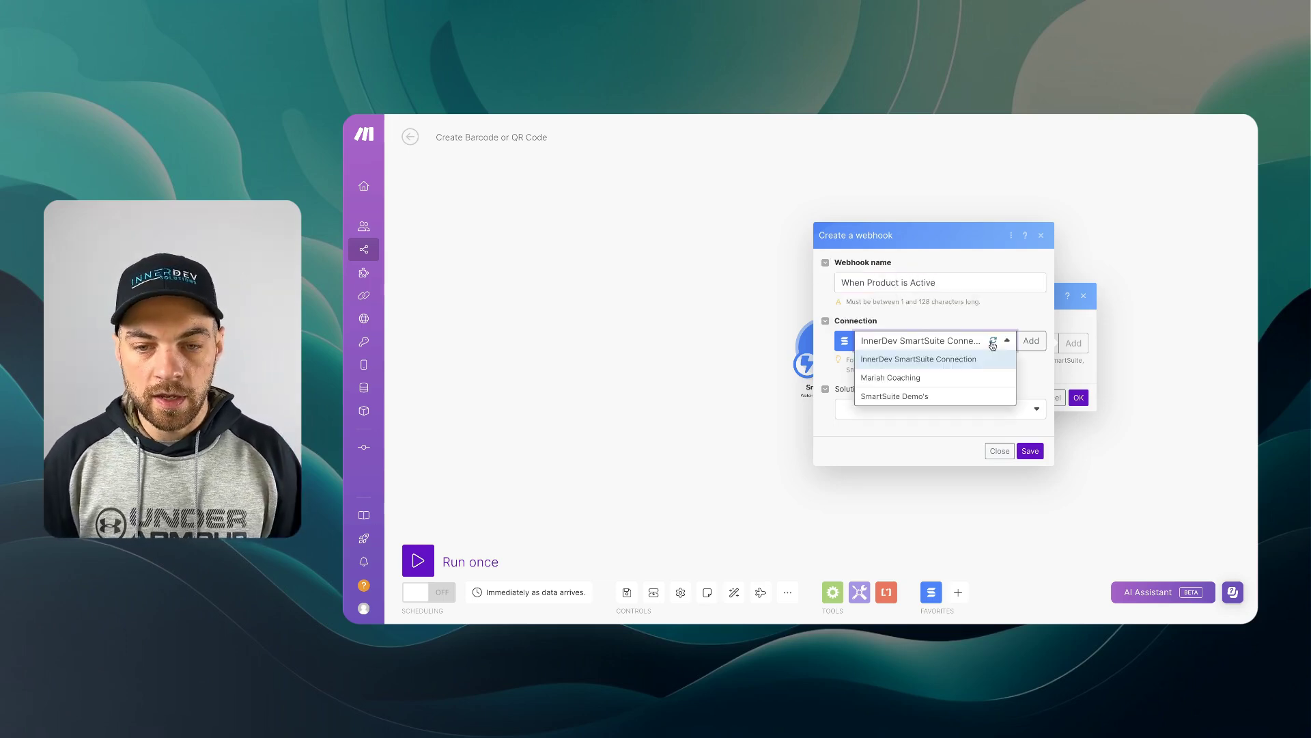
{"action": "left_click", "coordinate": [915, 396]}
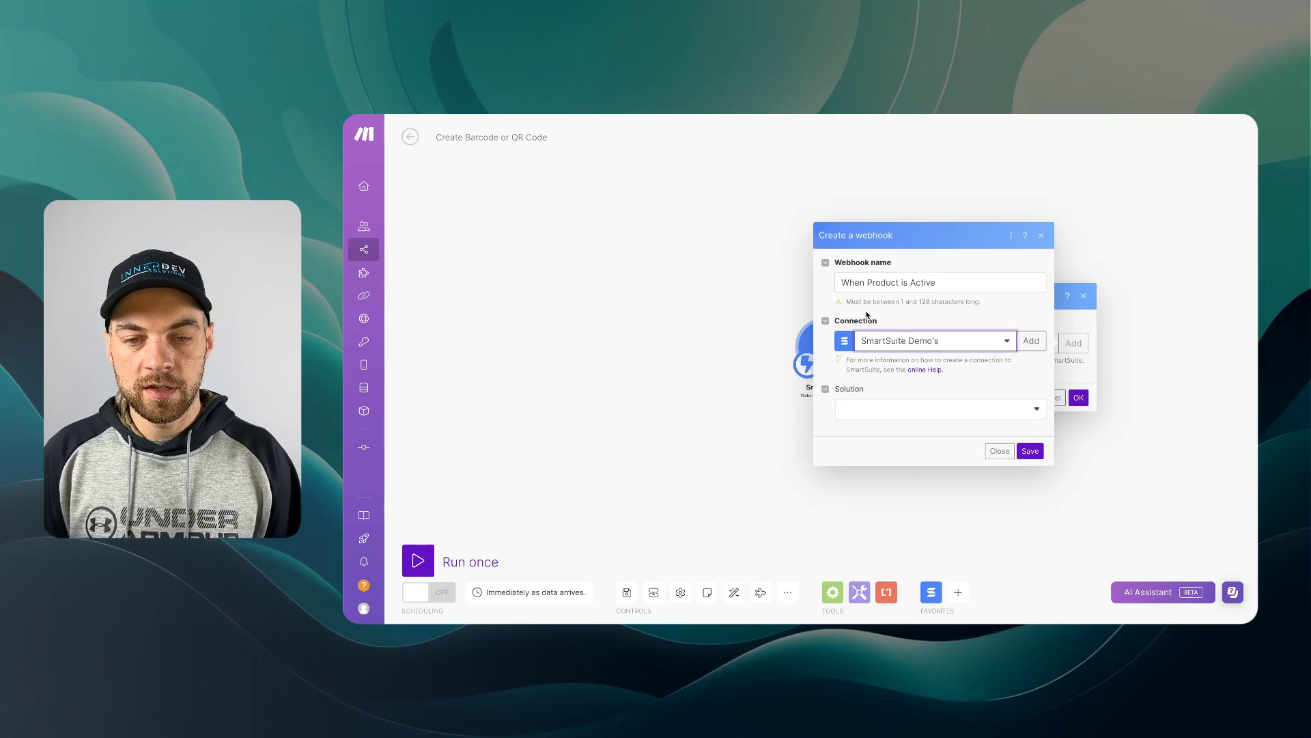
{"action": "left_click", "coordinate": [908, 410]}
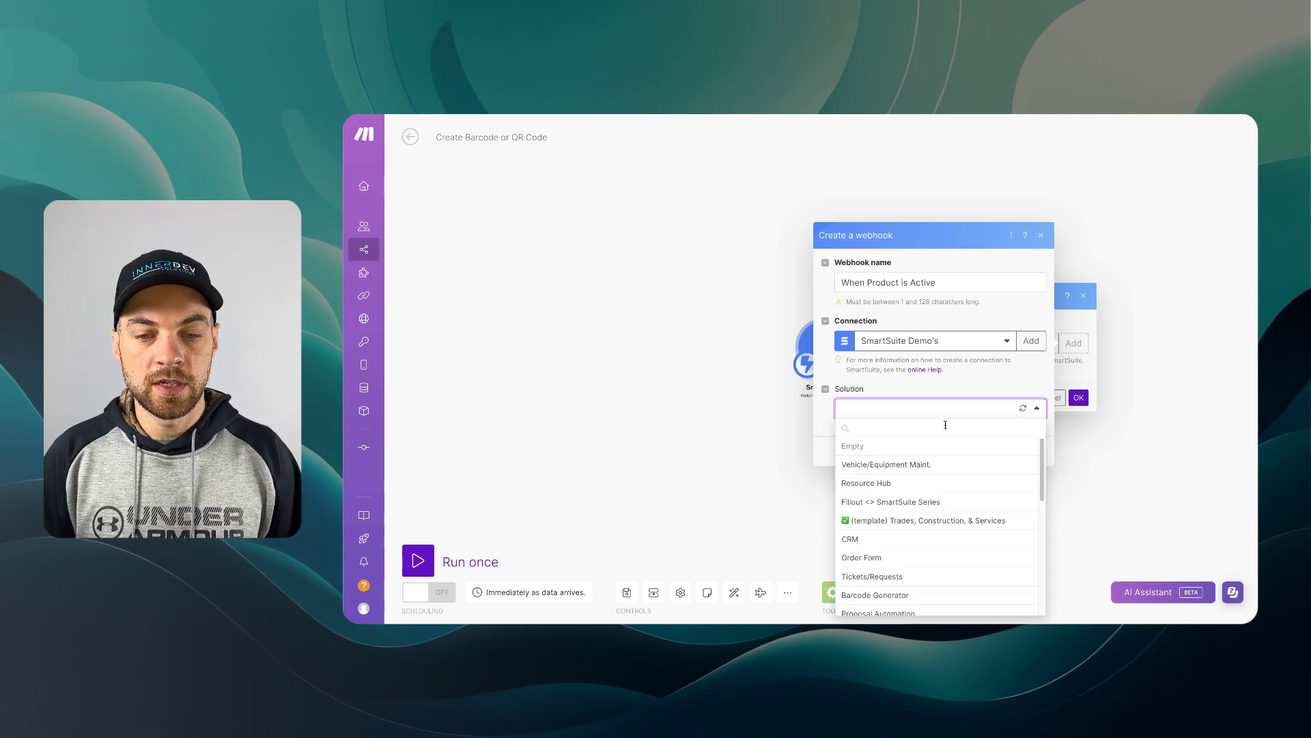
{"action": "left_click", "coordinate": [945, 425]}
{"action": "type", "text": "invent"}
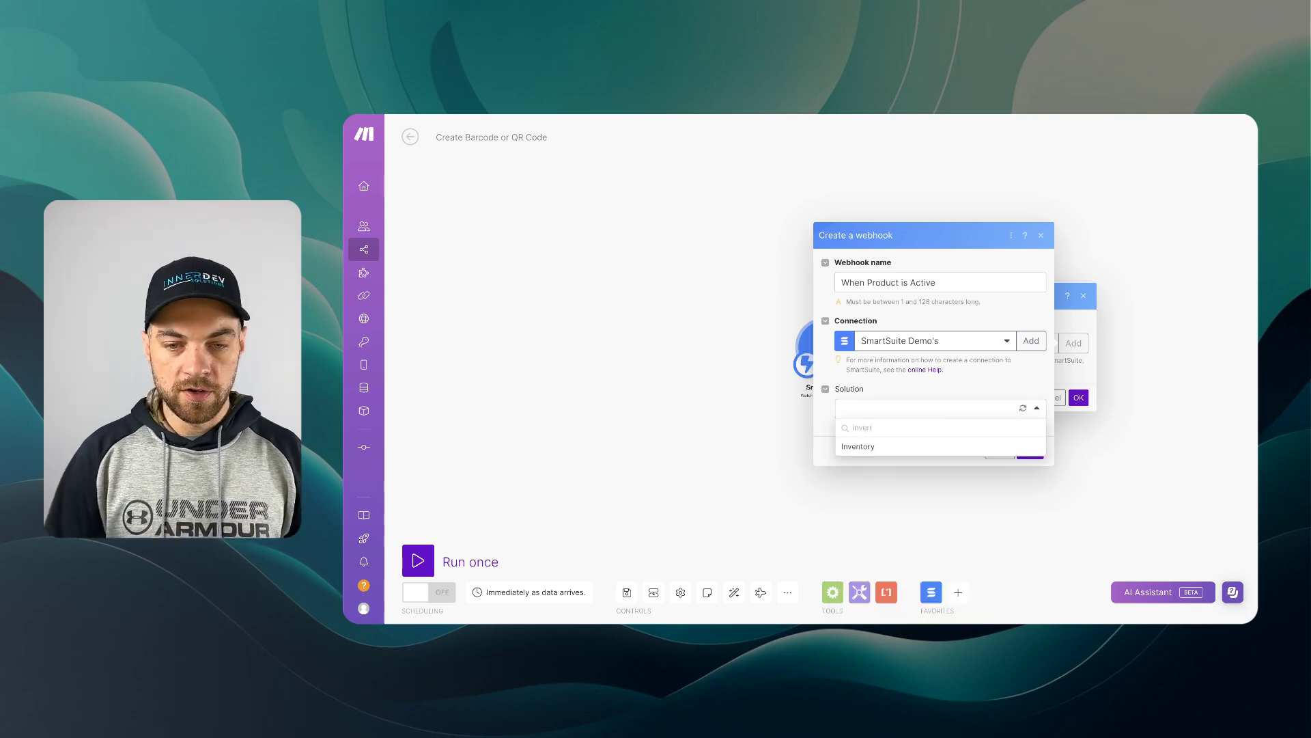
{"action": "left_click", "coordinate": [915, 448]}
{"action": "left_click", "coordinate": [888, 470]}
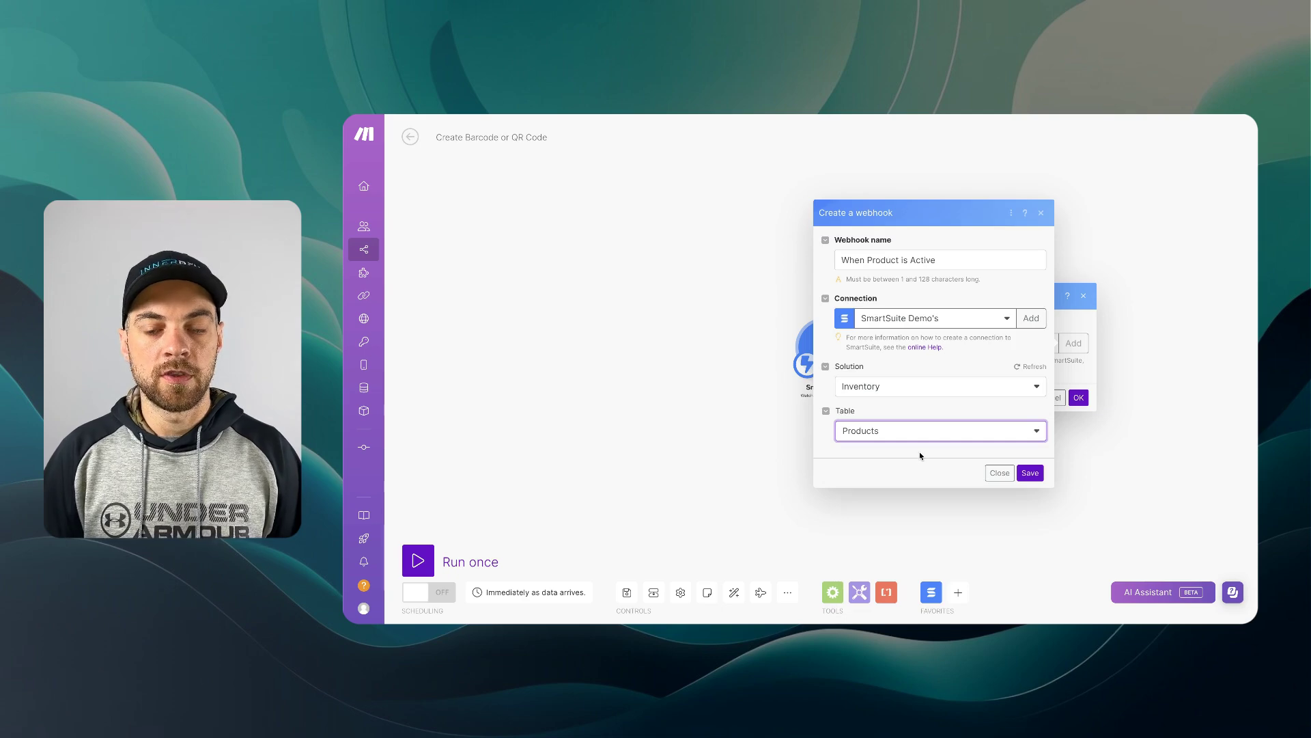
{"action": "left_click", "coordinate": [1030, 473]}
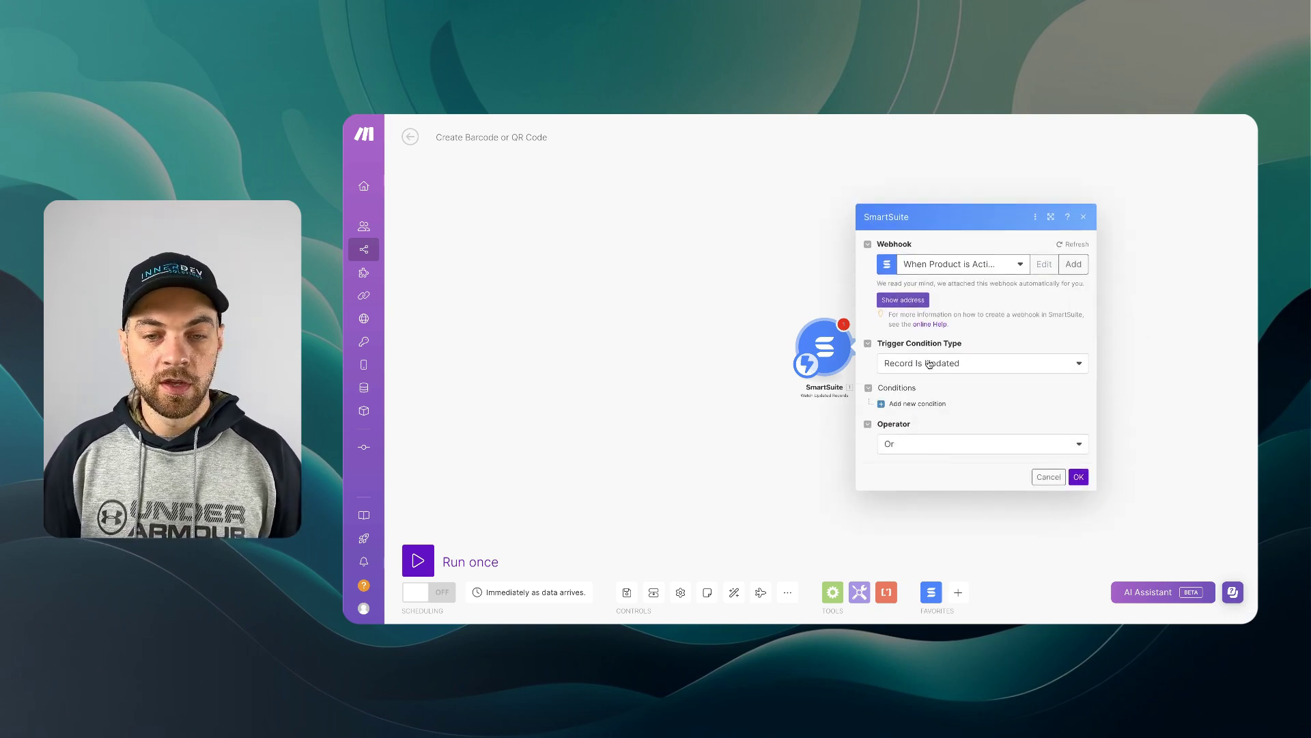
- Set the trigger to Record Matches Condition with Product Status equal to Active
{"action": "left_click", "coordinate": [915, 368]}
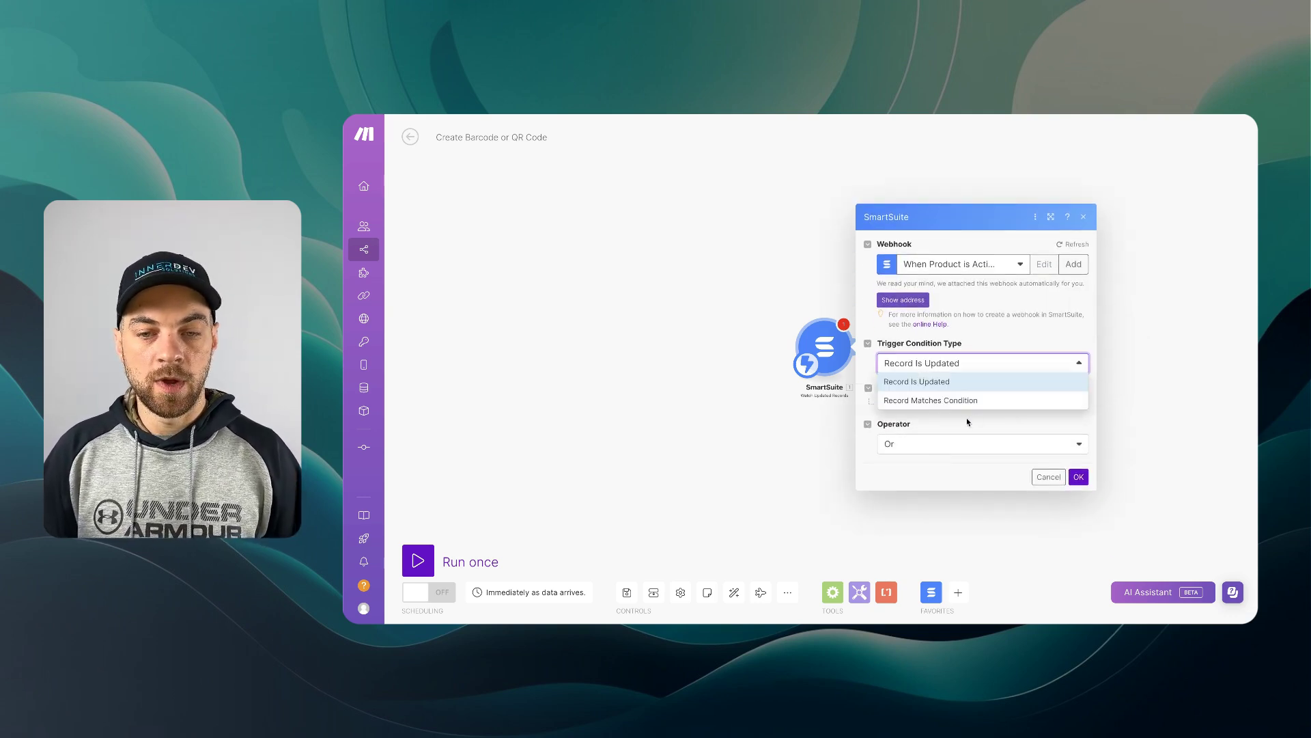
{"action": "left_click", "coordinate": [931, 387]}
{"action": "left_click", "coordinate": [931, 373]}
{"action": "left_click", "coordinate": [930, 401]}
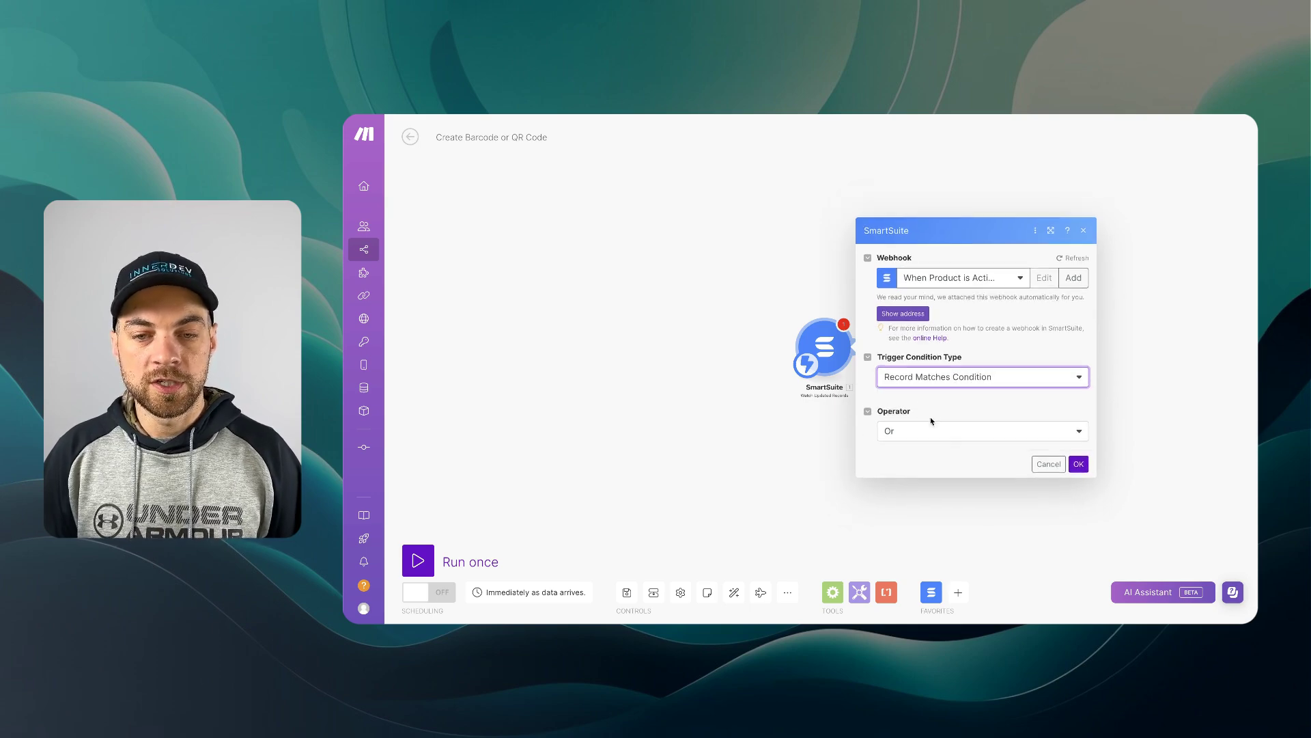
{"action": "left_click", "coordinate": [948, 410]}
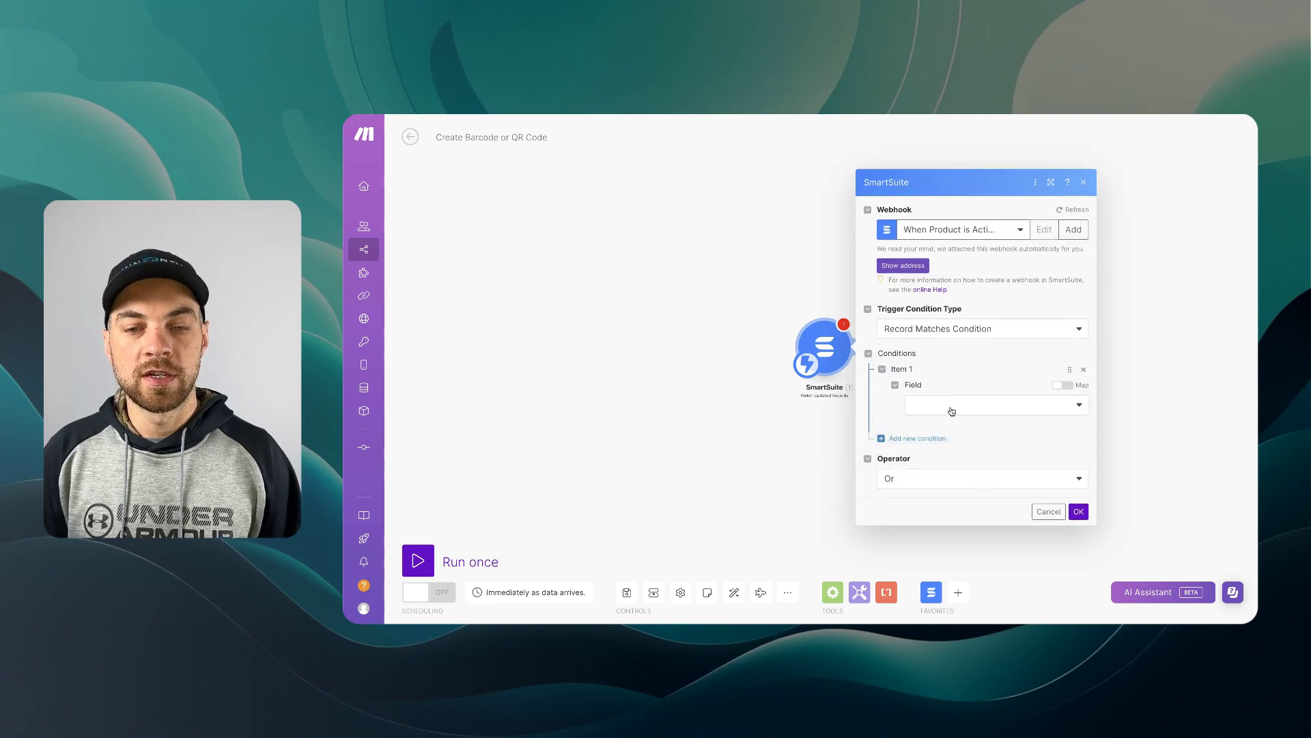
{"action": "left_click", "coordinate": [951, 411]}
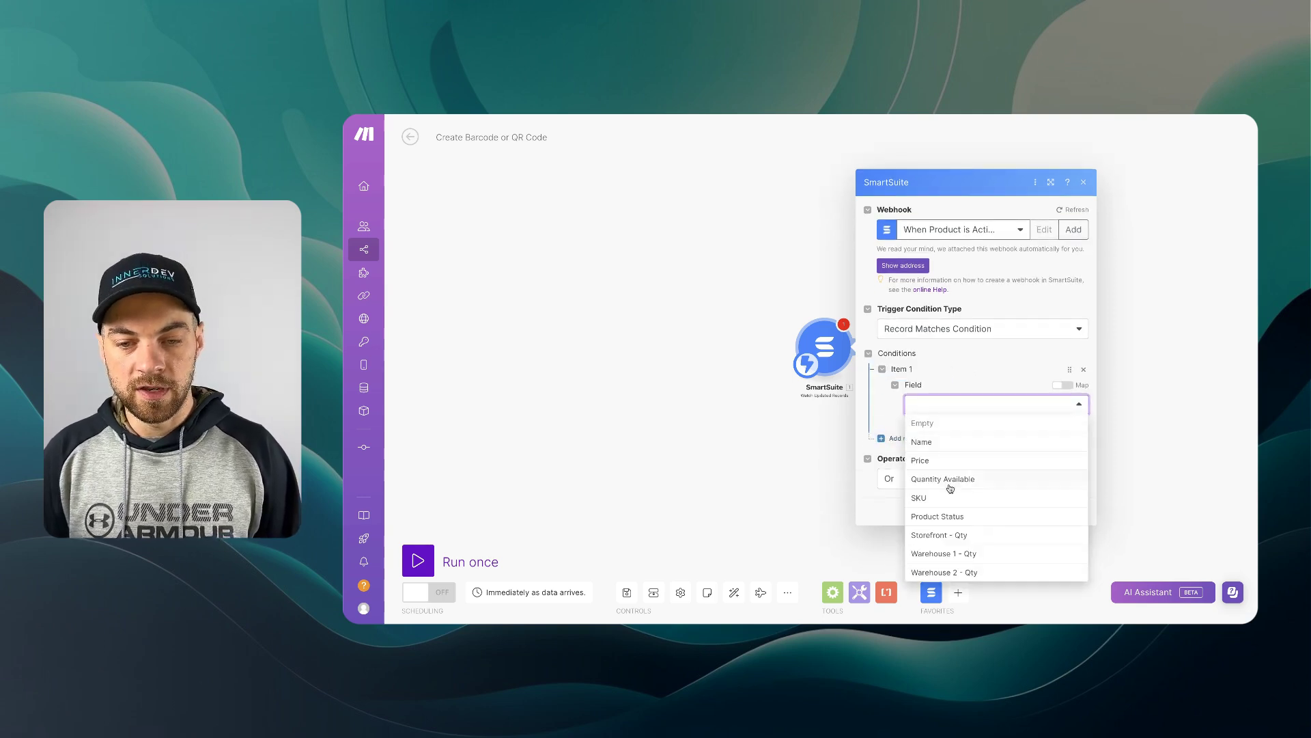
{"action": "left_click", "coordinate": [945, 516]}
{"action": "left_click", "coordinate": [945, 430]}
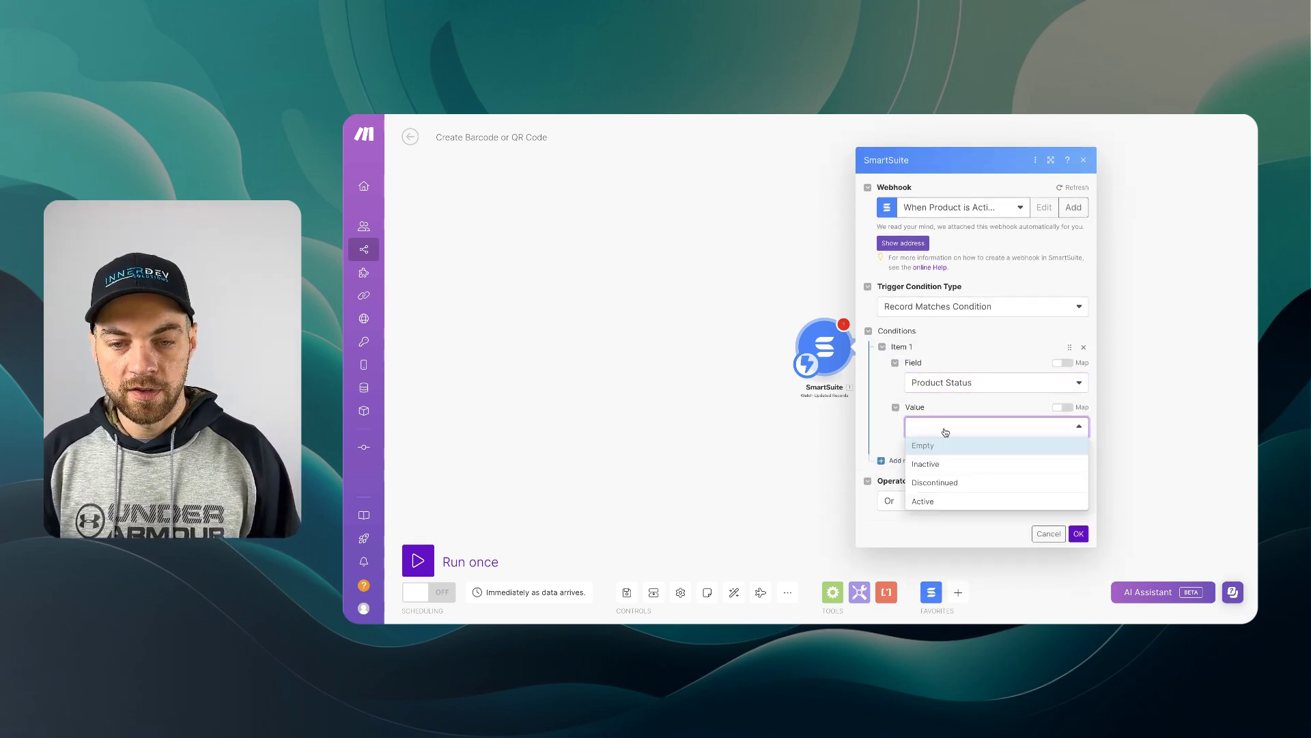
{"action": "left_click", "coordinate": [941, 501]}
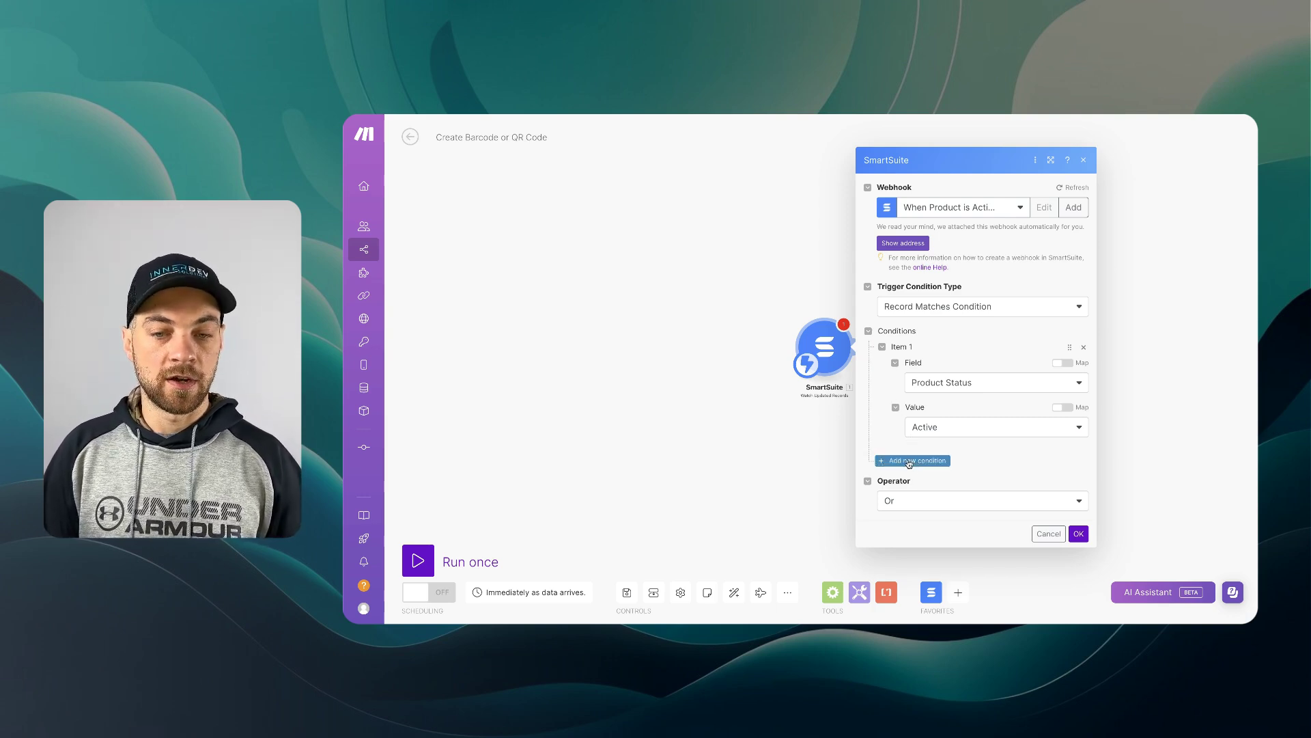
- Add a SmartSuite Update a Record step on SmartSuite Demo's Inventory Products table
{"action": "left_click", "coordinate": [1079, 534]}
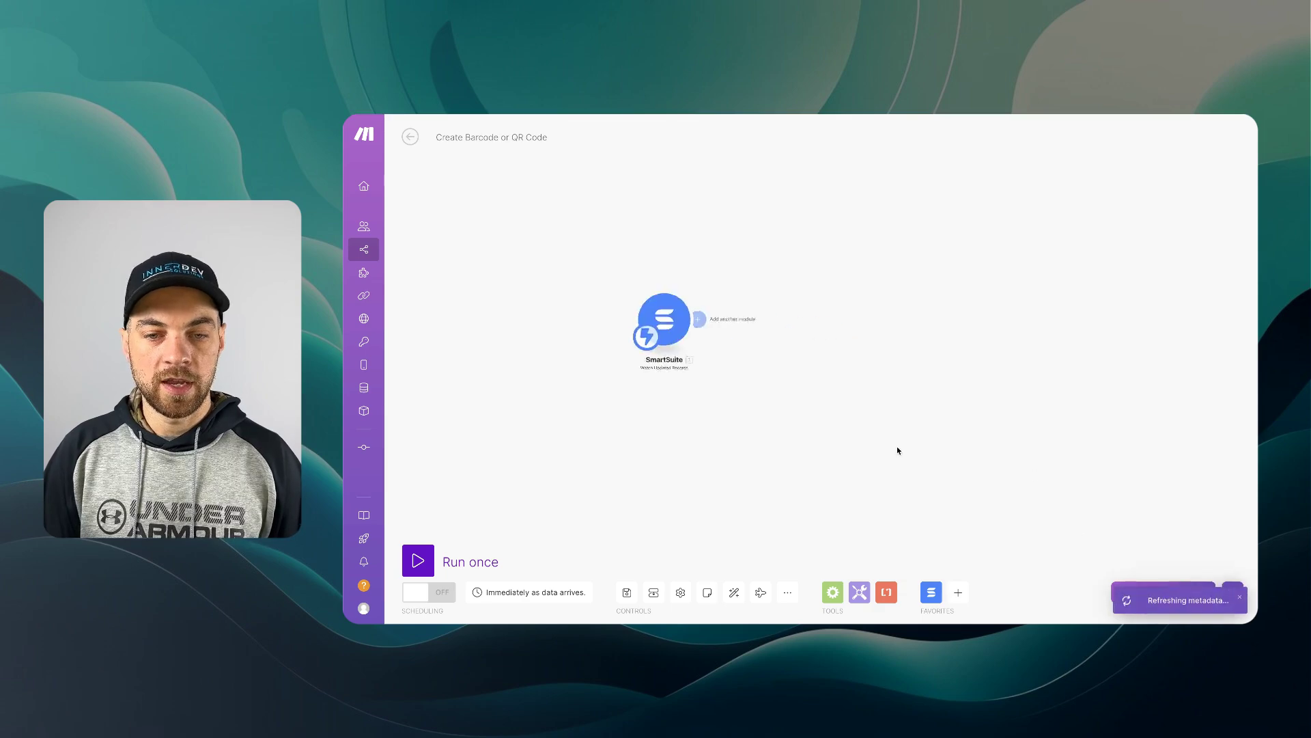
{"action": "left_click", "coordinate": [728, 333]}
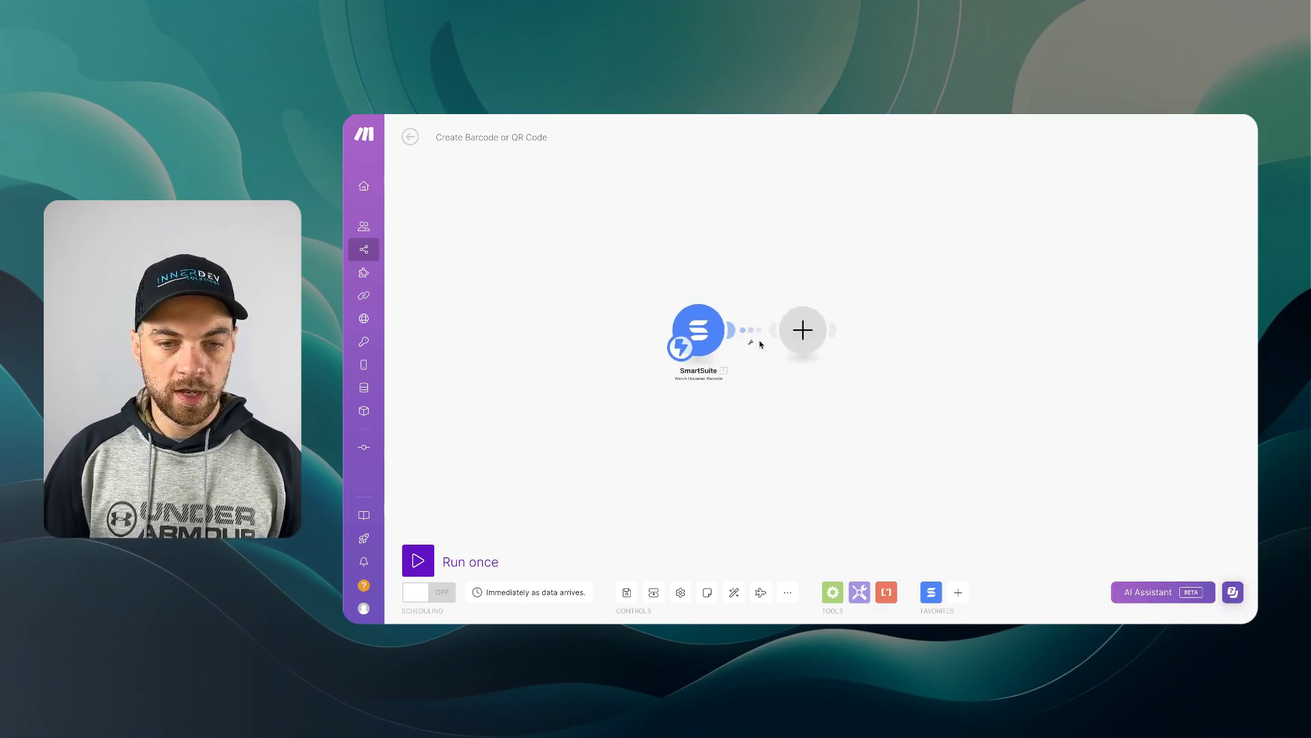
{"action": "left_click", "coordinate": [891, 259]}
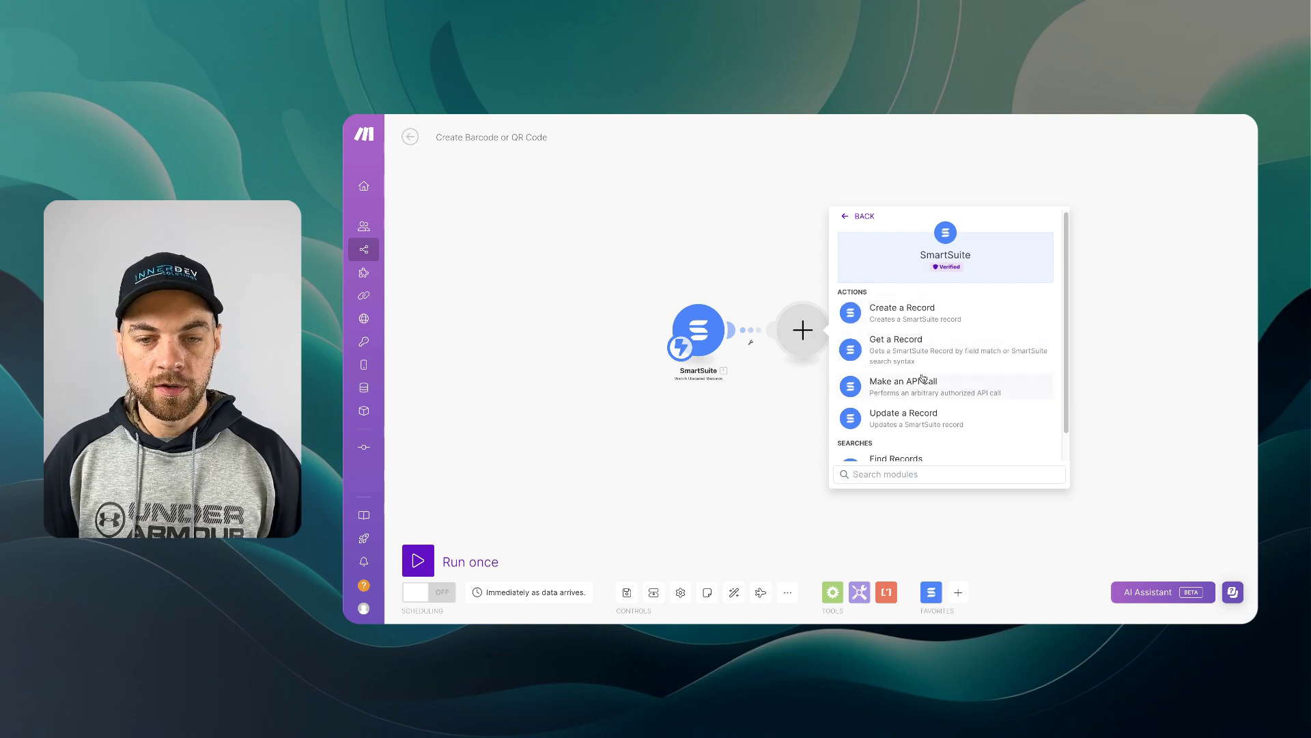
{"action": "left_click", "coordinate": [913, 414]}
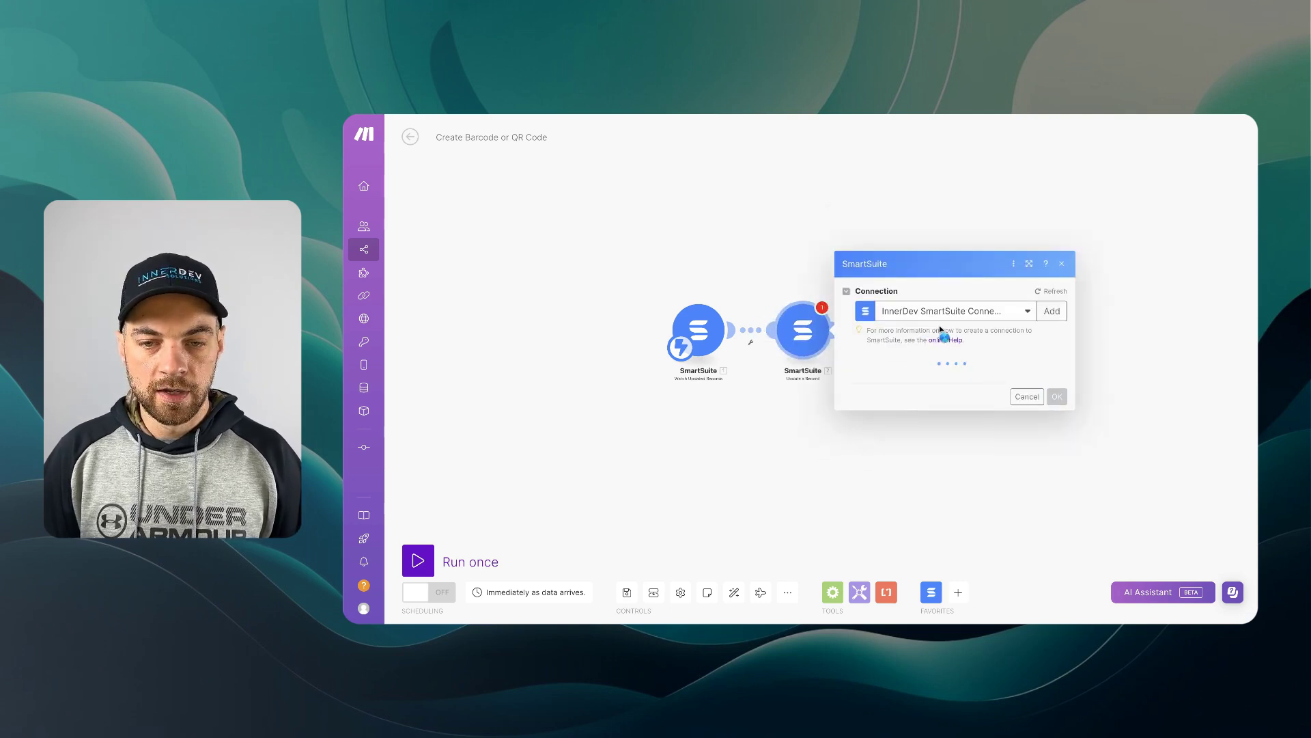
{"action": "left_click", "coordinate": [929, 318]}
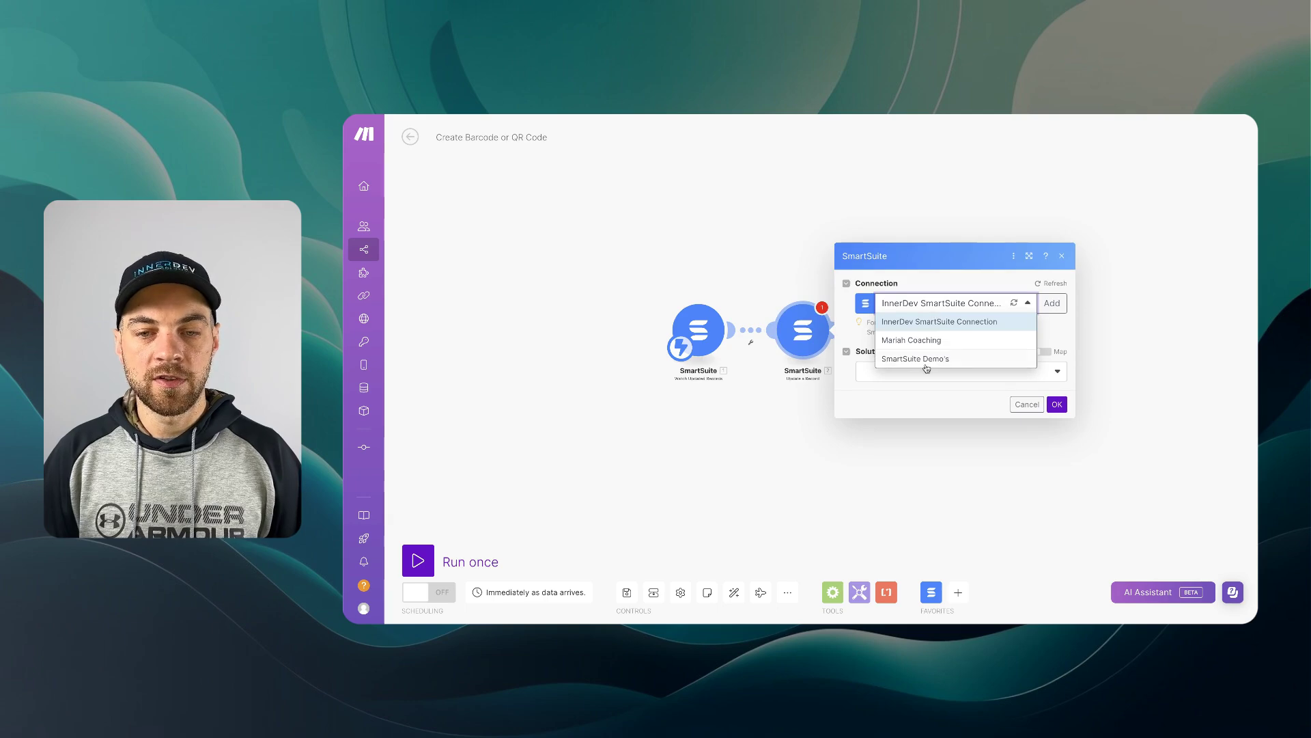
{"action": "left_click", "coordinate": [926, 368]}
{"action": "left_click", "coordinate": [913, 373]}
{"action": "type", "text": "inven"}
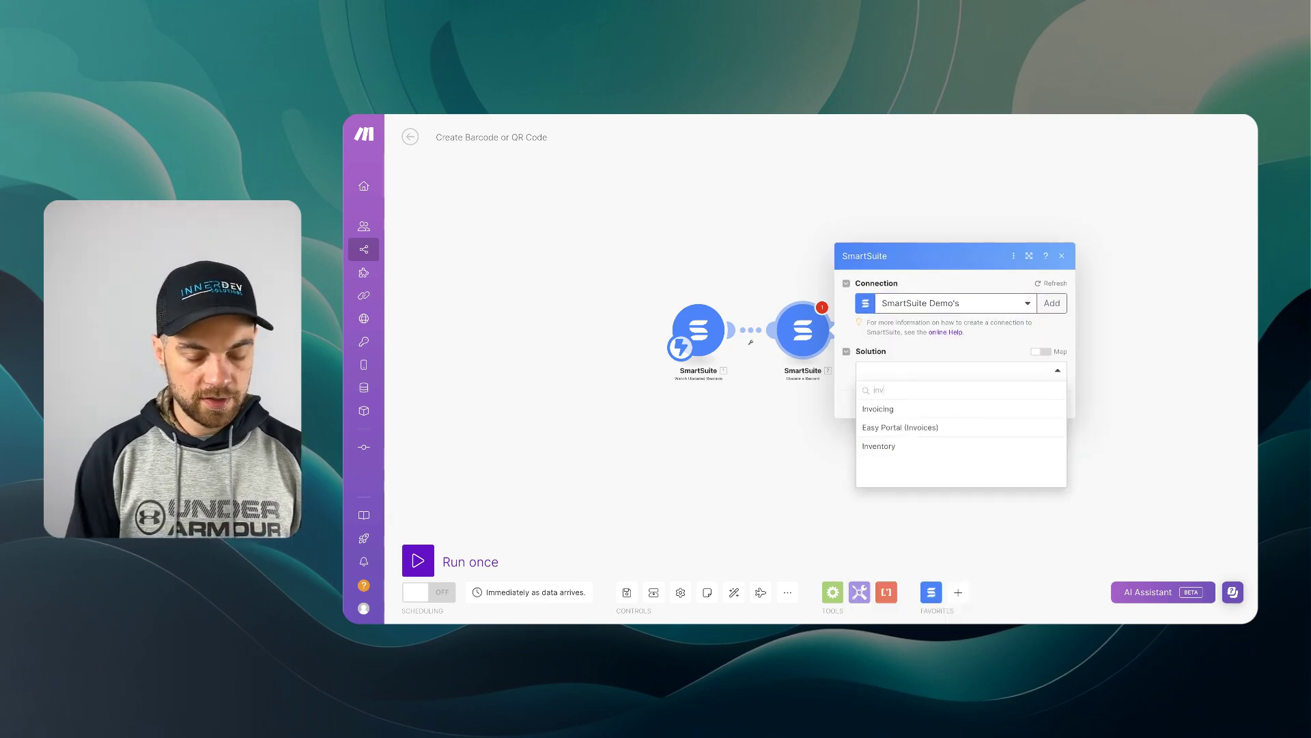
{"action": "left_click", "coordinate": [881, 408]}
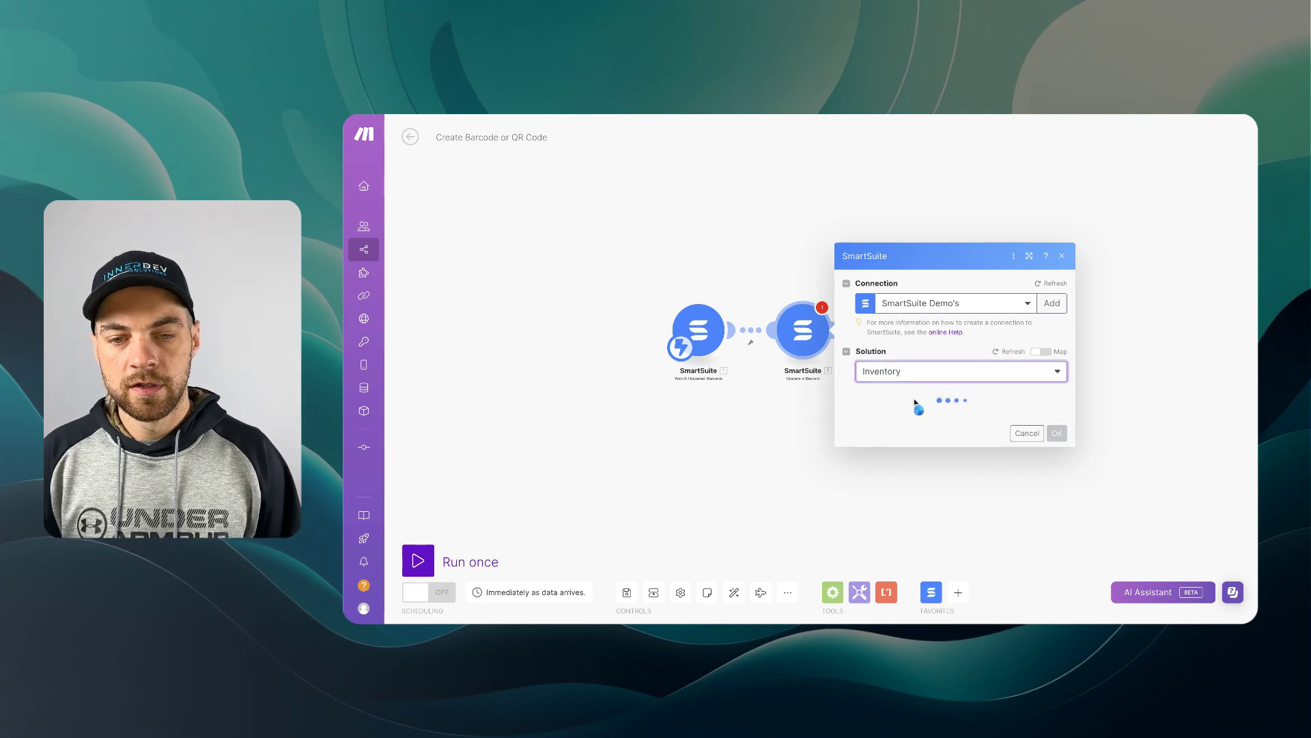
{"action": "left_click", "coordinate": [911, 392]}
{"action": "left_click", "coordinate": [904, 415]}
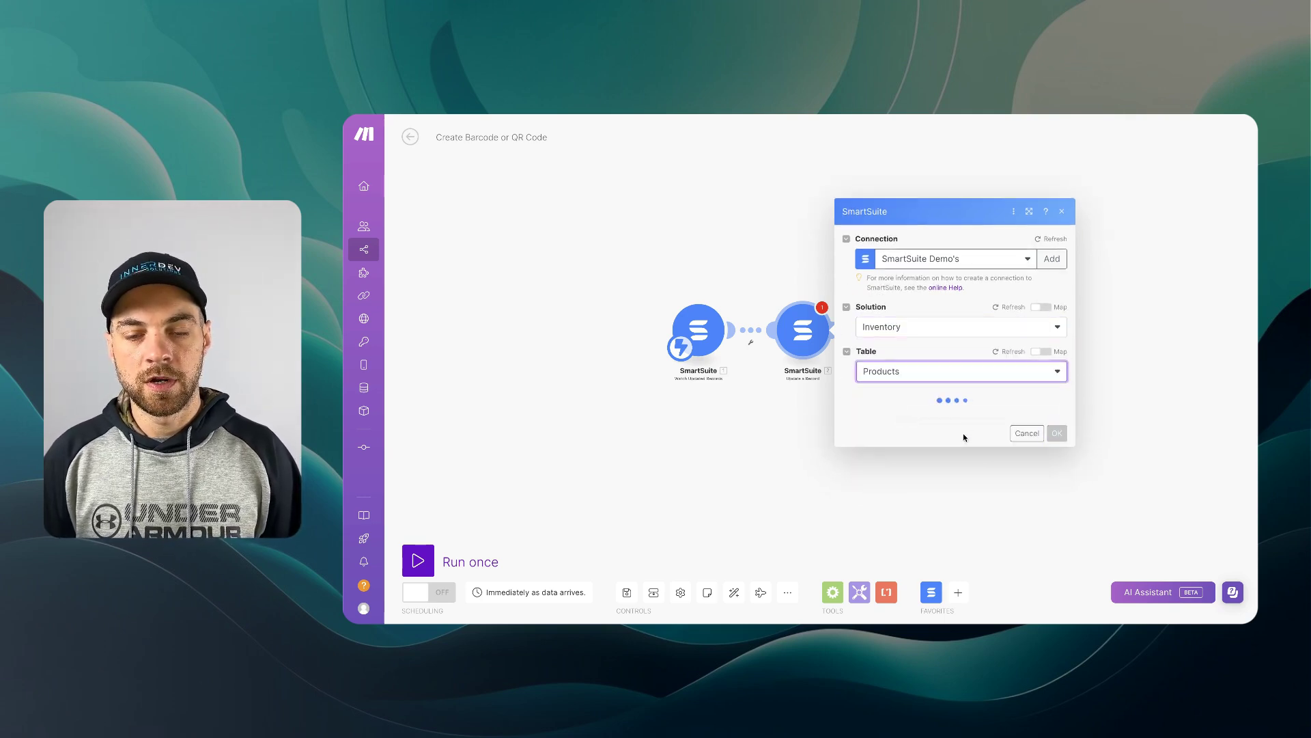
- Map the trigger's Id as Record ID and add a QR Code file named SKU.png
{"action": "left_click", "coordinate": [1038, 316]}
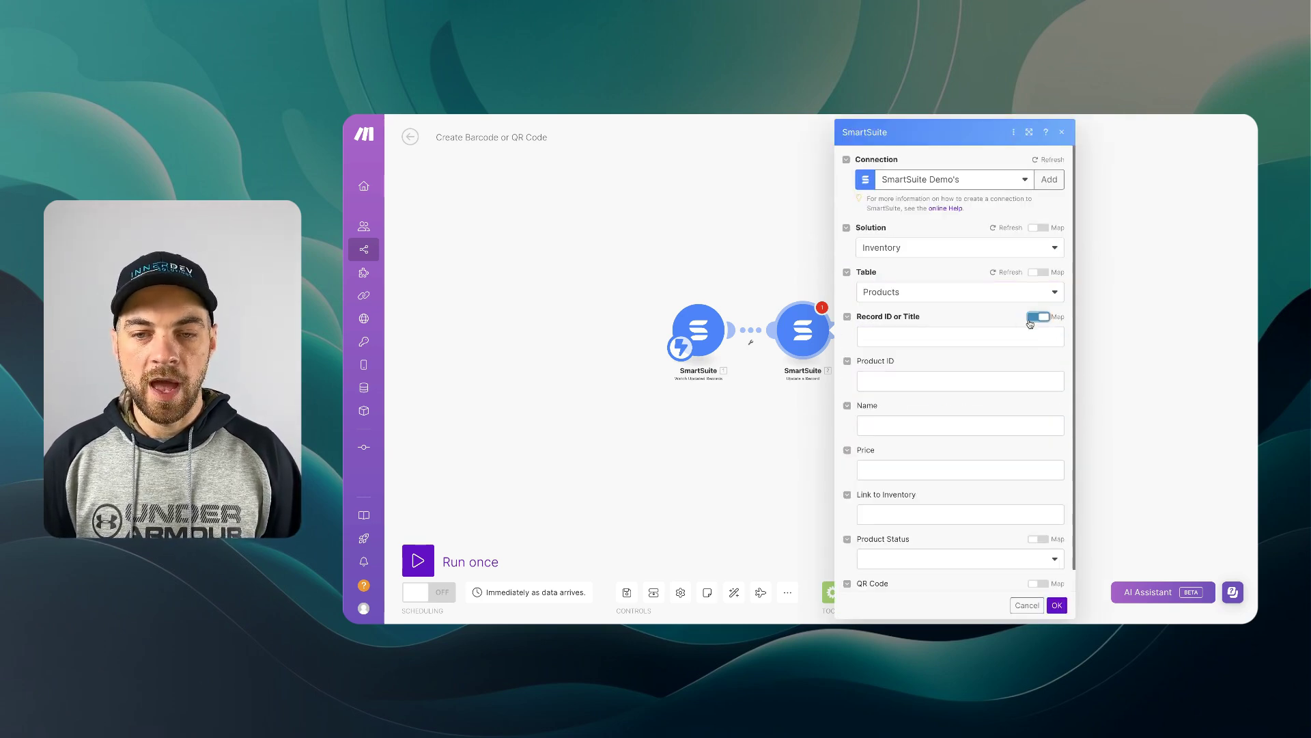
{"action": "left_click", "coordinate": [958, 335]}
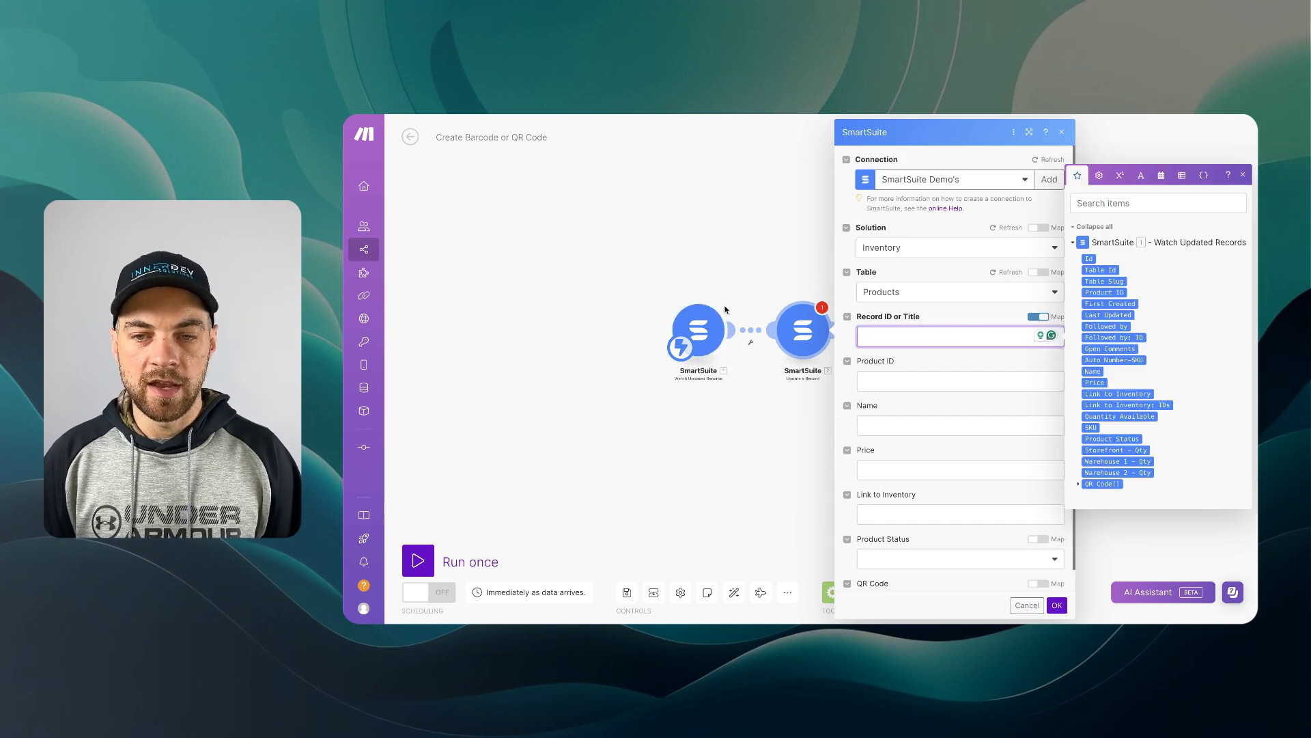
{"action": "left_click", "coordinate": [1088, 259]}
{"action": "scroll", "coordinate": [953, 559], "scroll_direction": "down", "scroll_amount": 1}
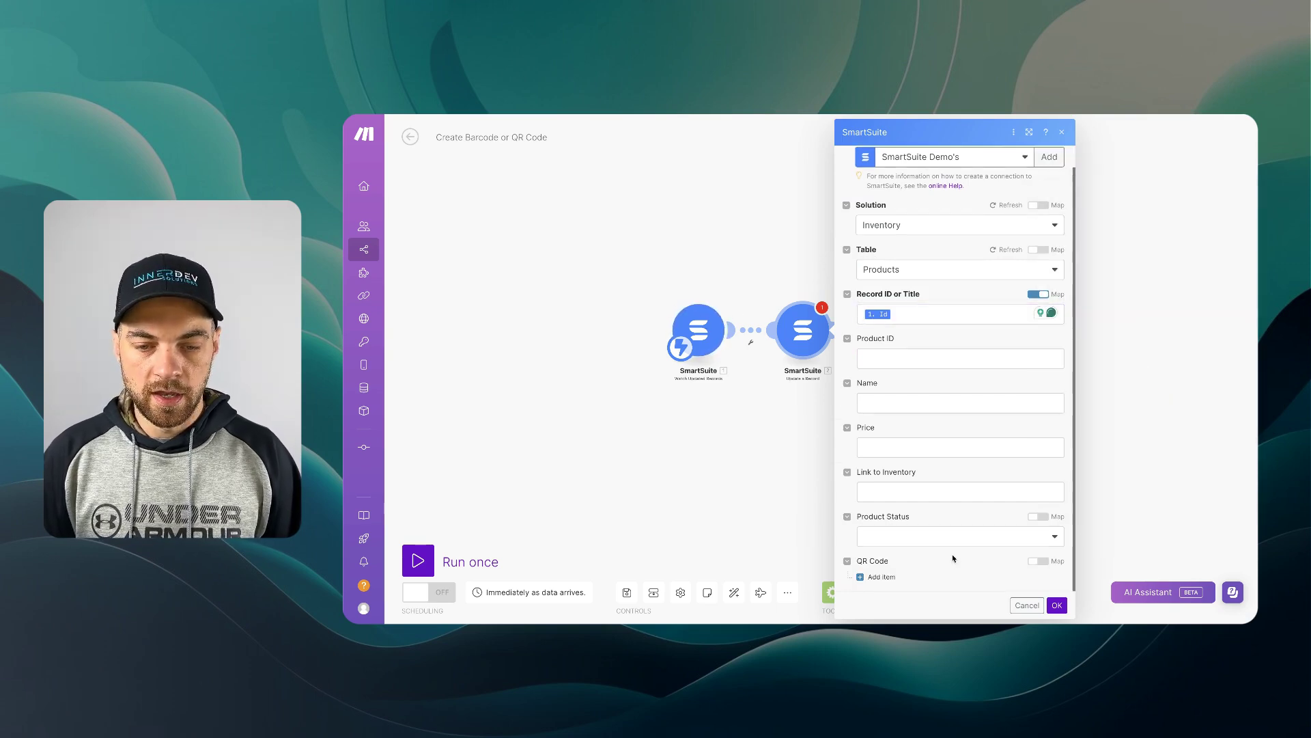
{"action": "left_click", "coordinate": [888, 576]}
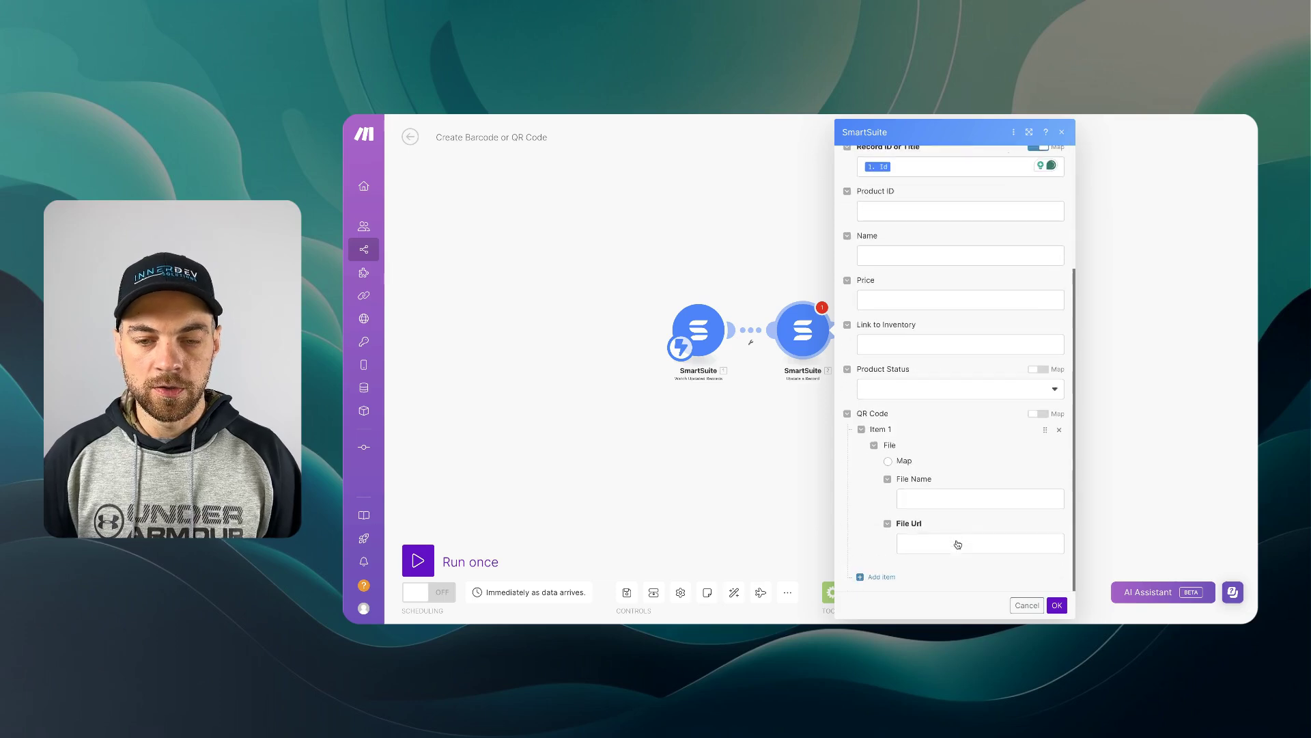
{"action": "left_click", "coordinate": [943, 499]}
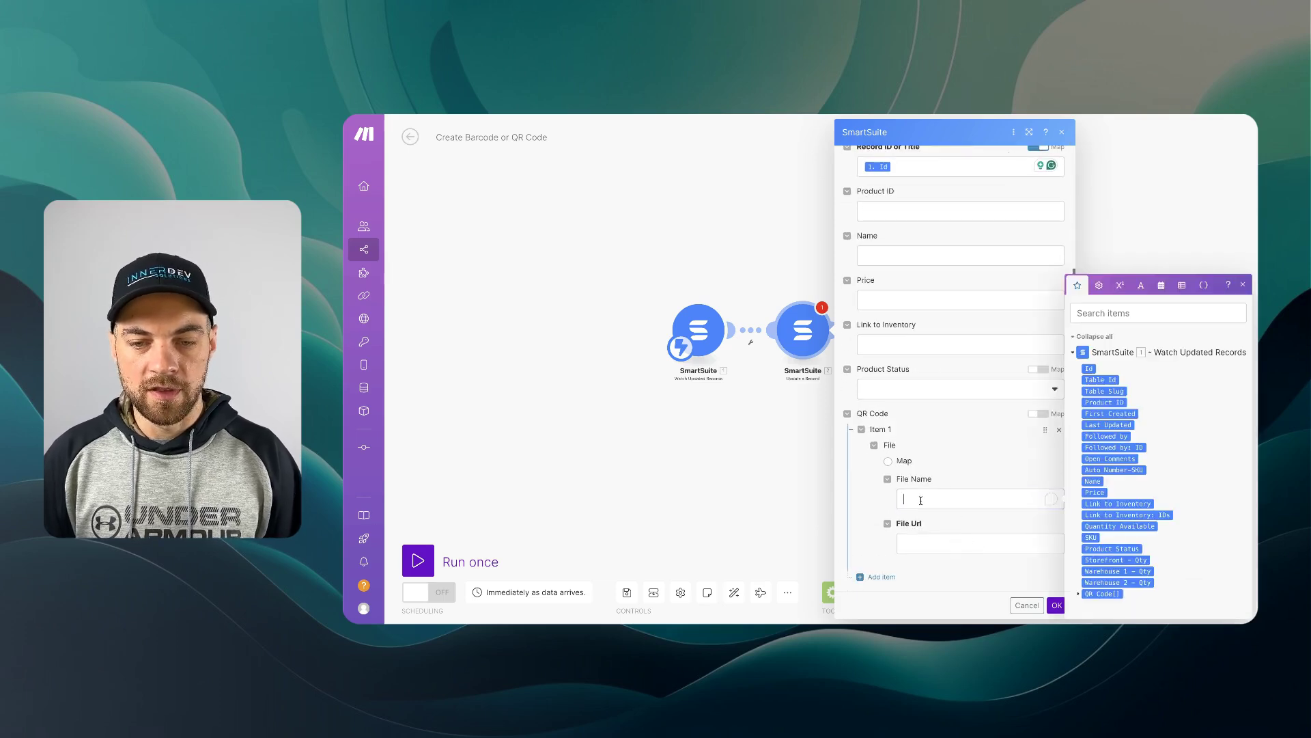
{"action": "left_click", "coordinate": [1107, 315]}
{"action": "type", "text": "sku"}
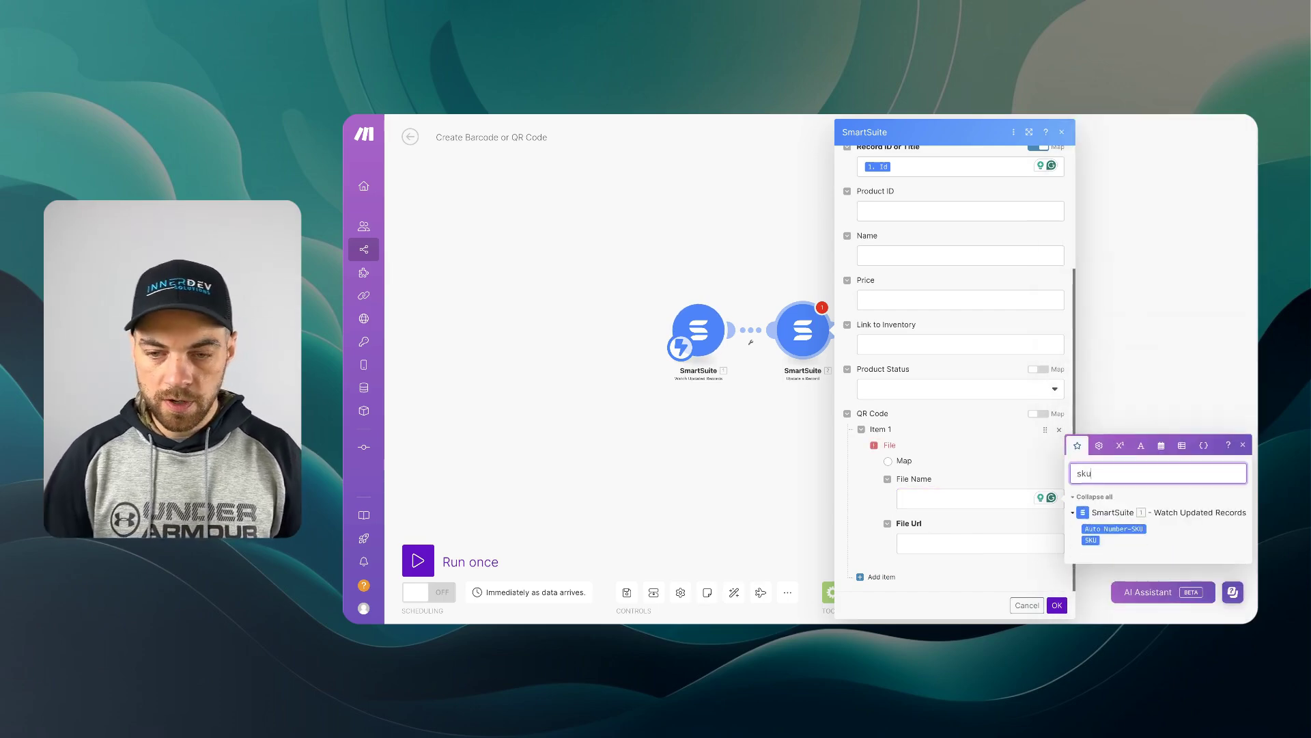
{"action": "left_click", "coordinate": [1091, 540]}
{"action": "type", "text": ".png"}
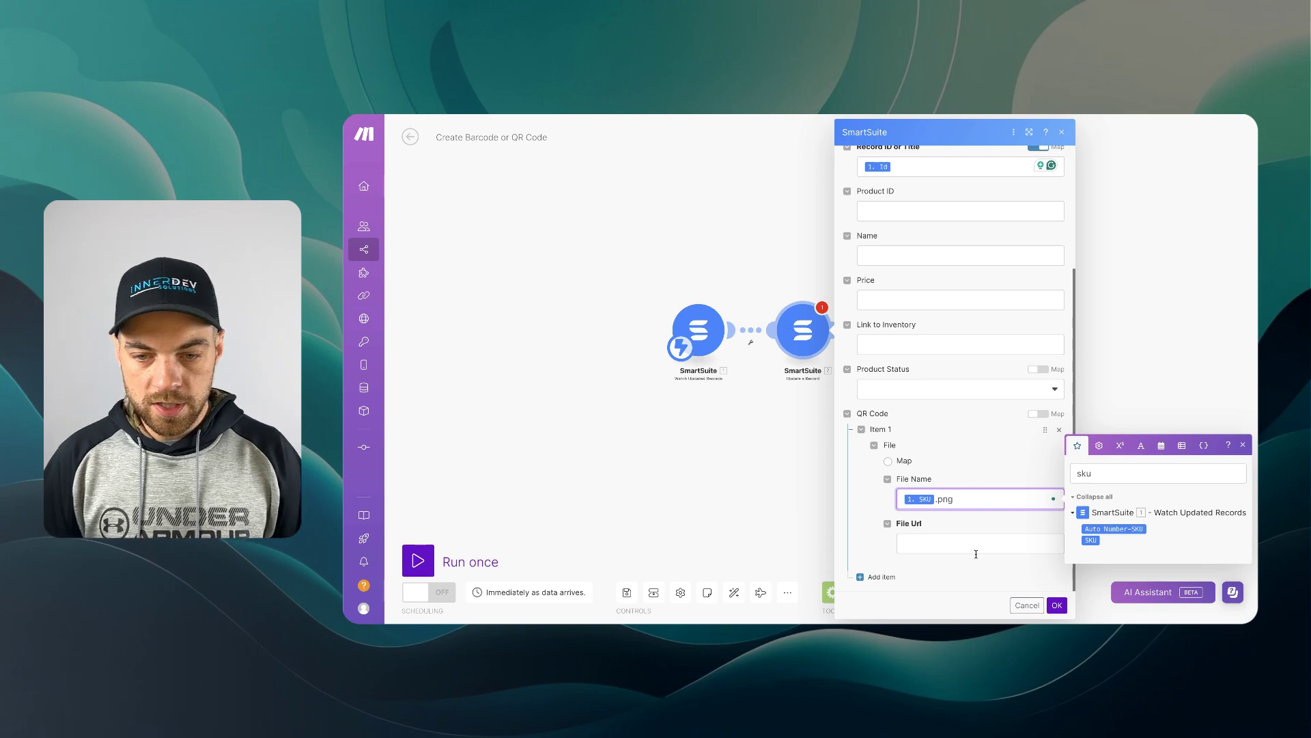
{"action": "left_click", "coordinate": [977, 545]}
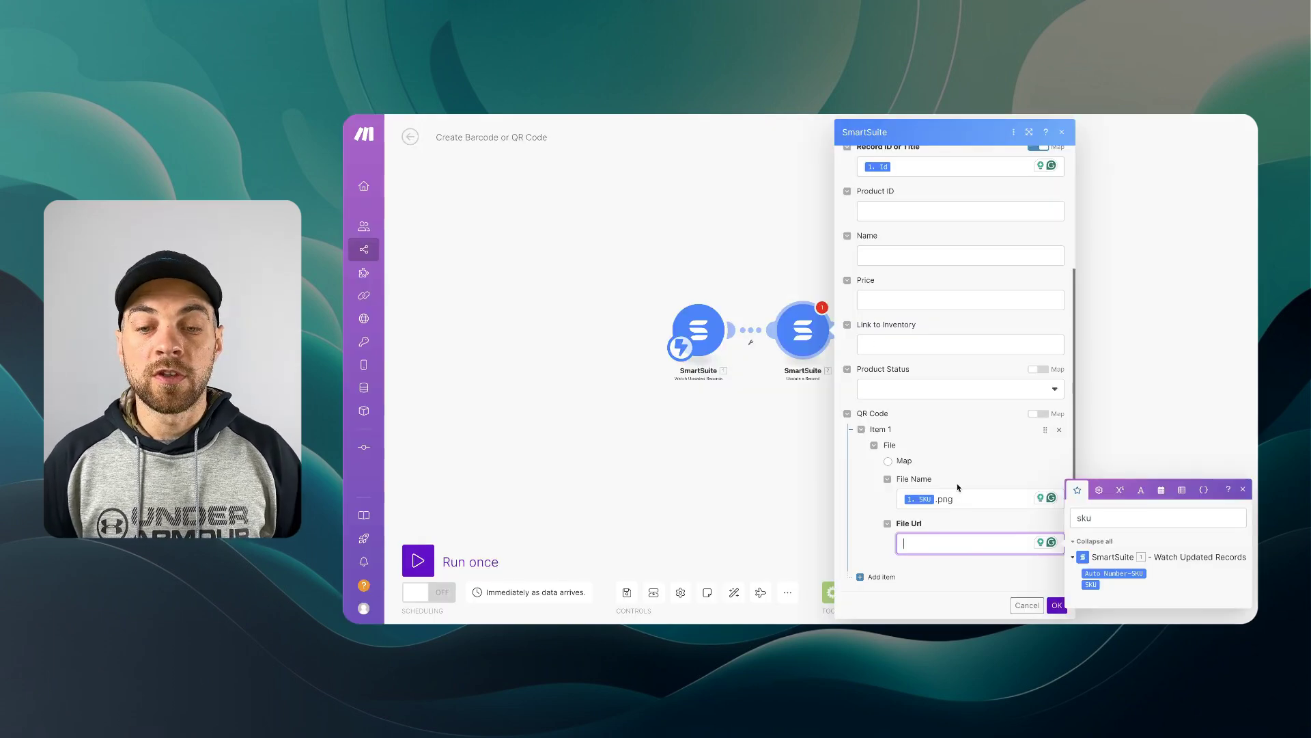
- Paste the BarcodeAPI QR address into the file URL and switch the generator to QRCode
{"action": "type", "text": "https://barcodeapi.org/api/qr/"}
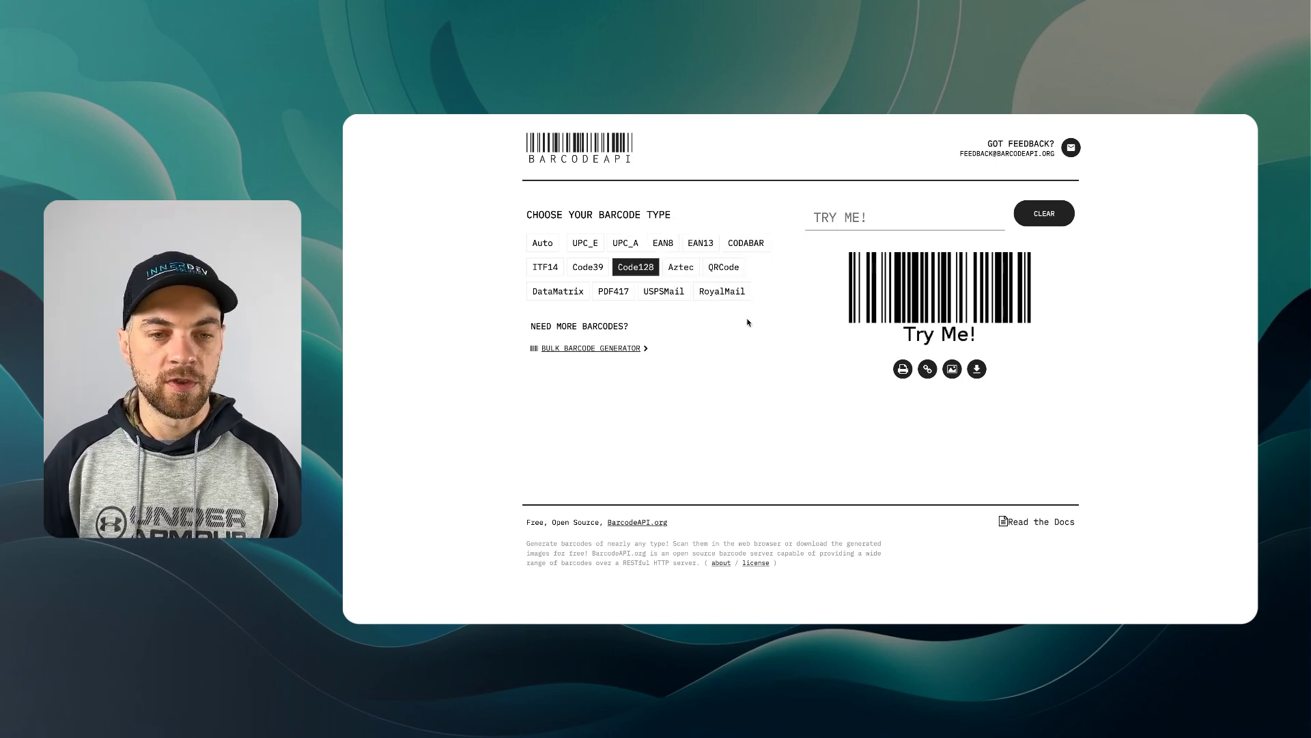
{"action": "left_click", "coordinate": [724, 273]}
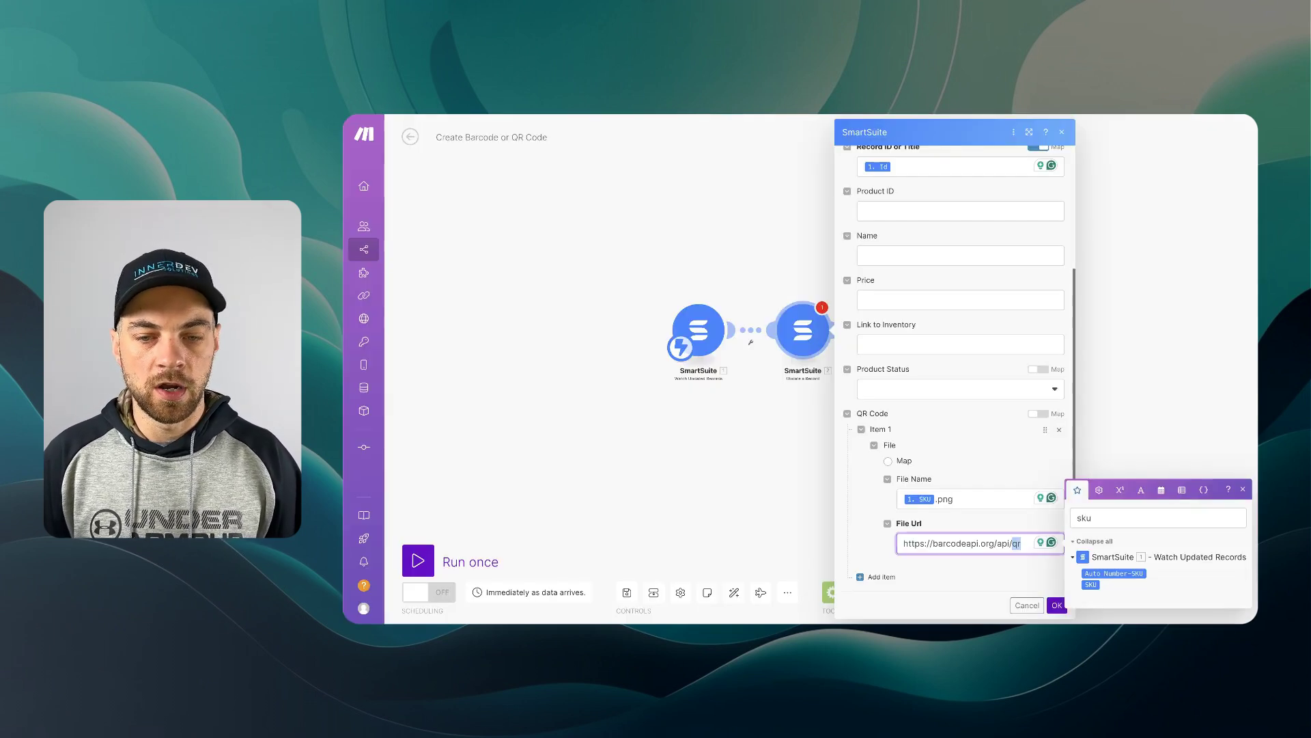
- Append the SKU to the barcodeapi.org/api/qr/ file URL, then save and run the scenario once
{"action": "left_click", "coordinate": [1025, 546]}
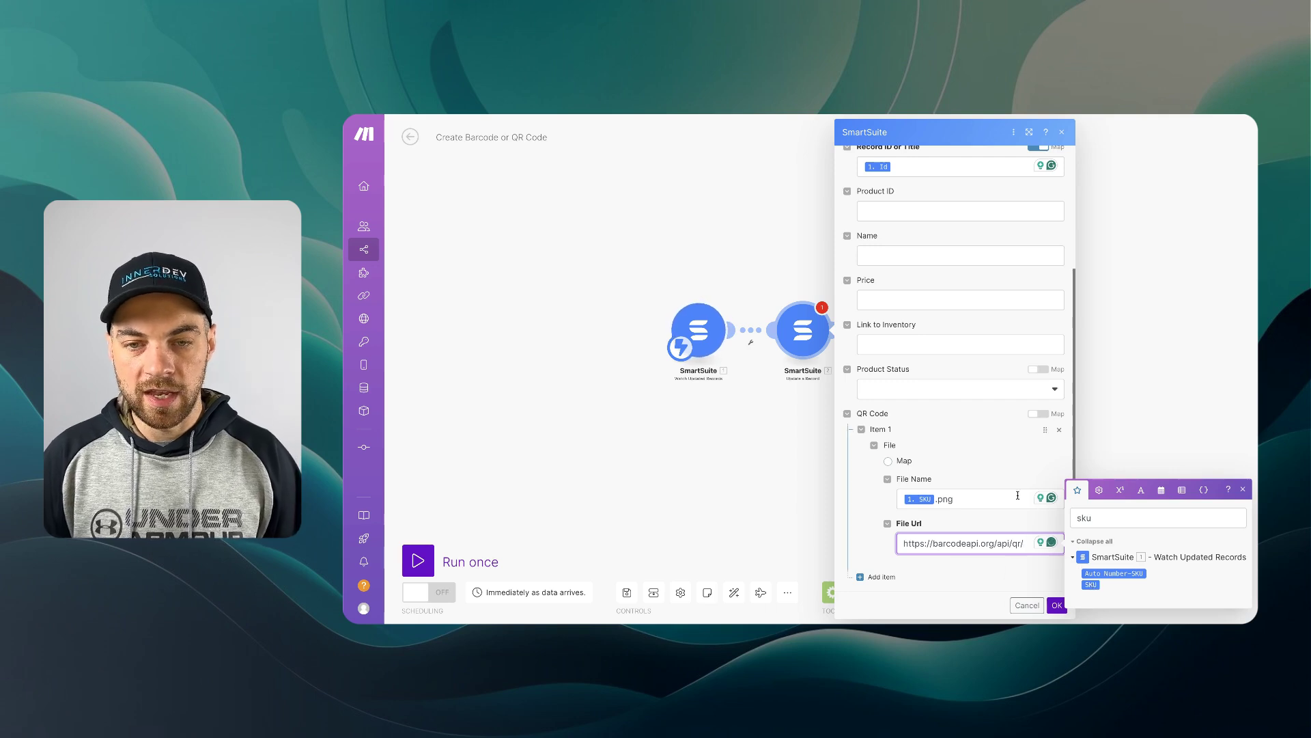
{"action": "left_click", "coordinate": [1091, 585]}
{"action": "left_click", "coordinate": [1003, 575]}
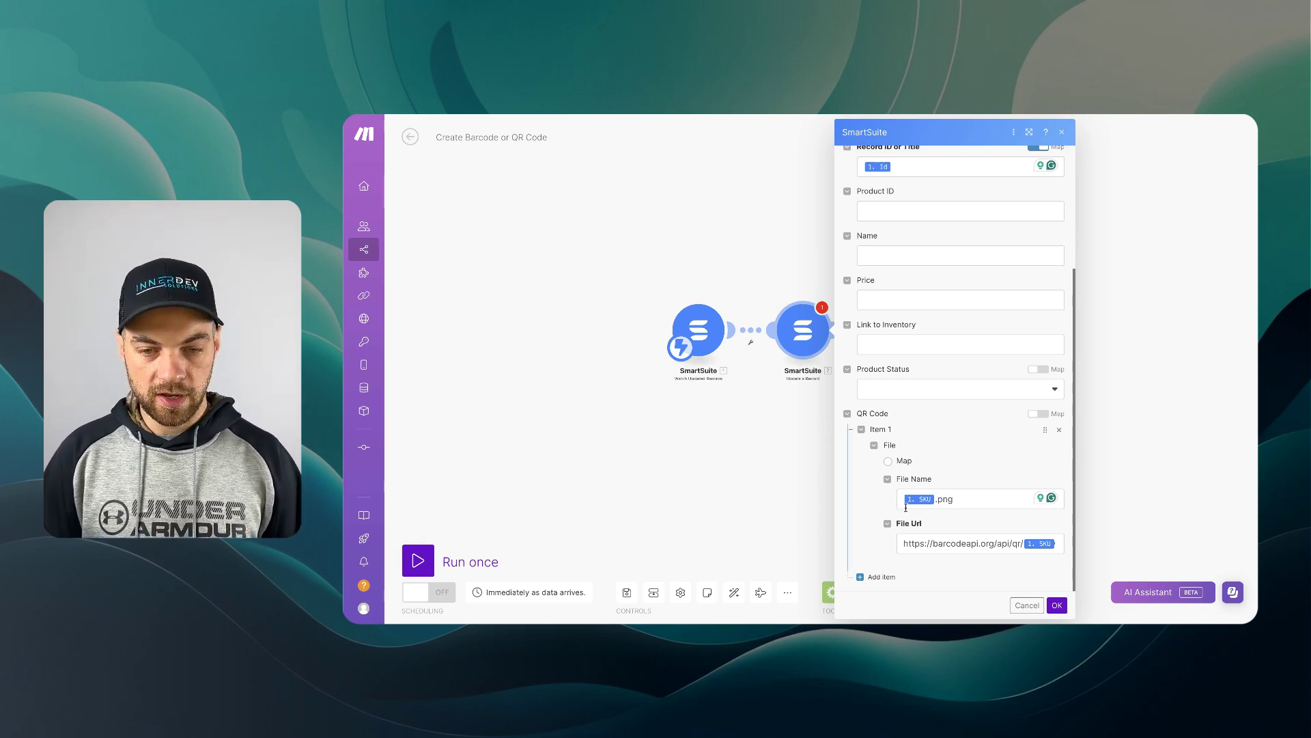
{"action": "left_click", "coordinate": [1057, 605]}
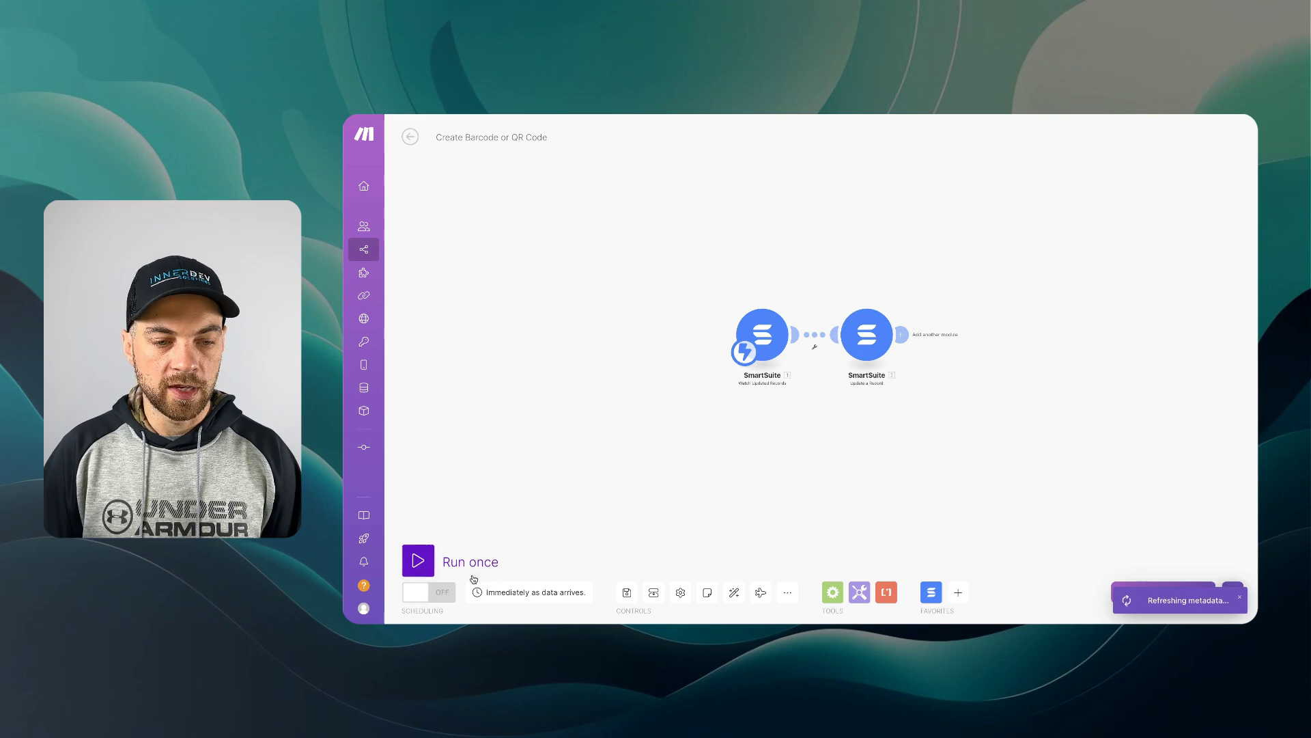
{"action": "left_click", "coordinate": [626, 591]}
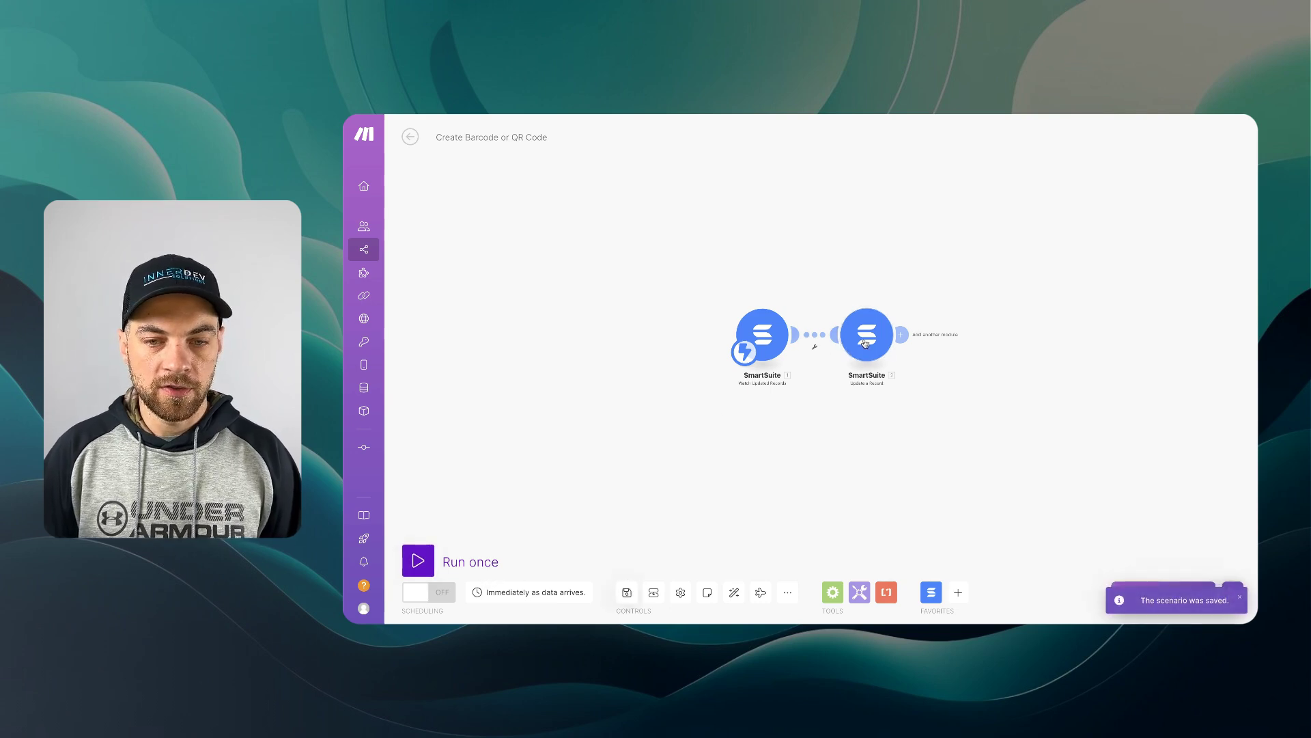
{"action": "left_click", "coordinate": [421, 567]}
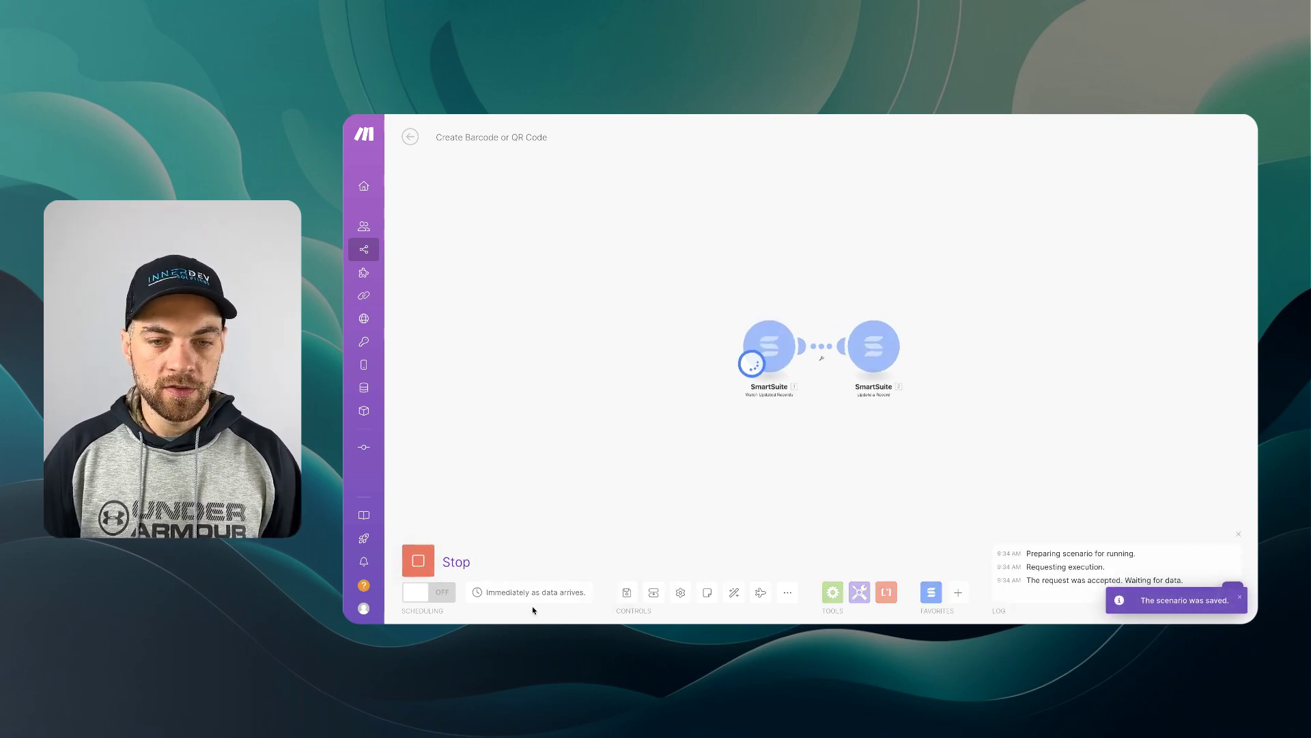
- Set Portable Charger to Active and check its generated QR code image
{"action": "key", "text": "ctrl+Tab"}
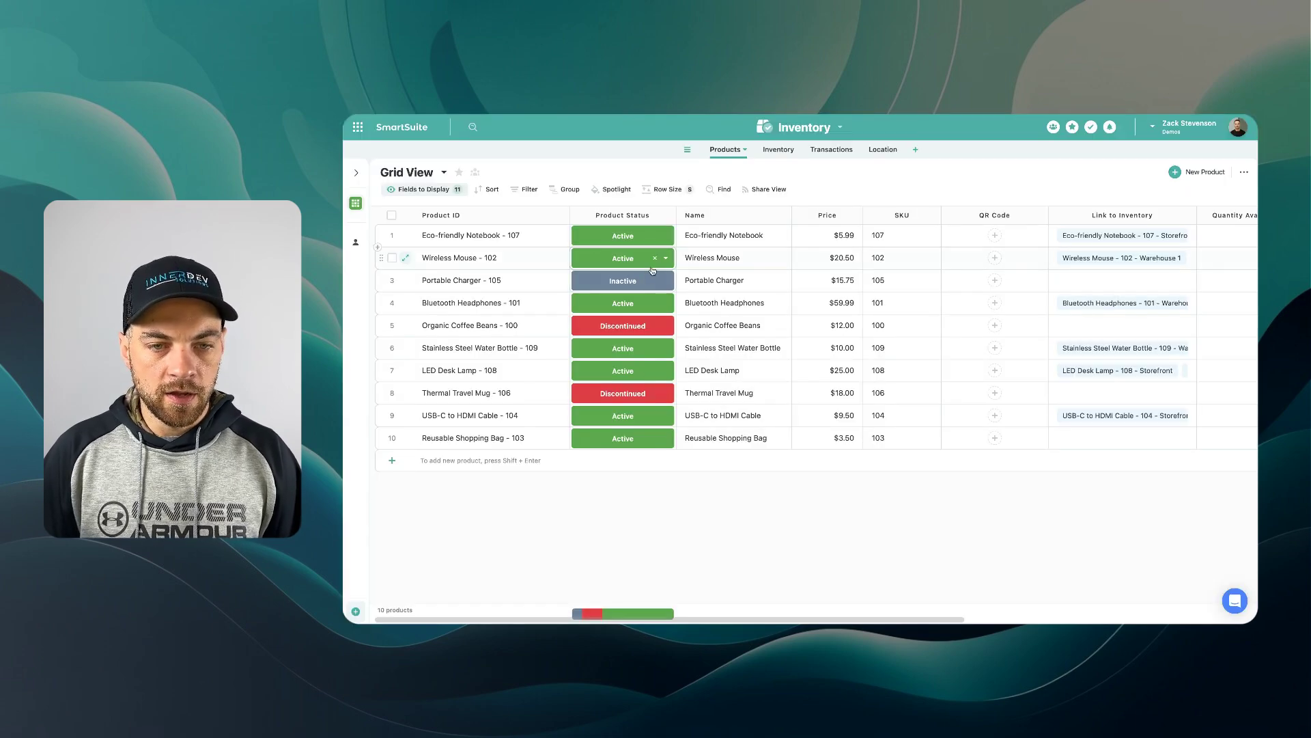
{"action": "left_click", "coordinate": [653, 281]}
{"action": "left_click", "coordinate": [633, 365]}
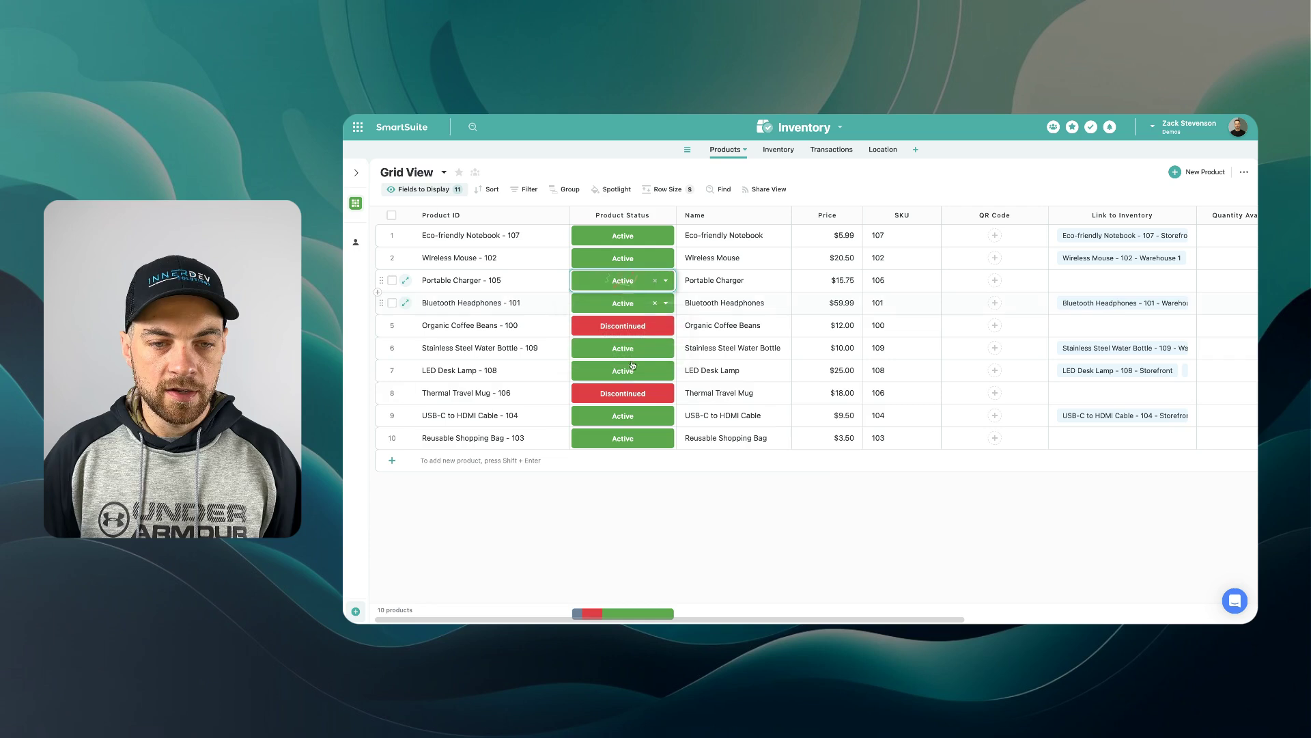
{"action": "key", "text": "ctrl+Tab"}
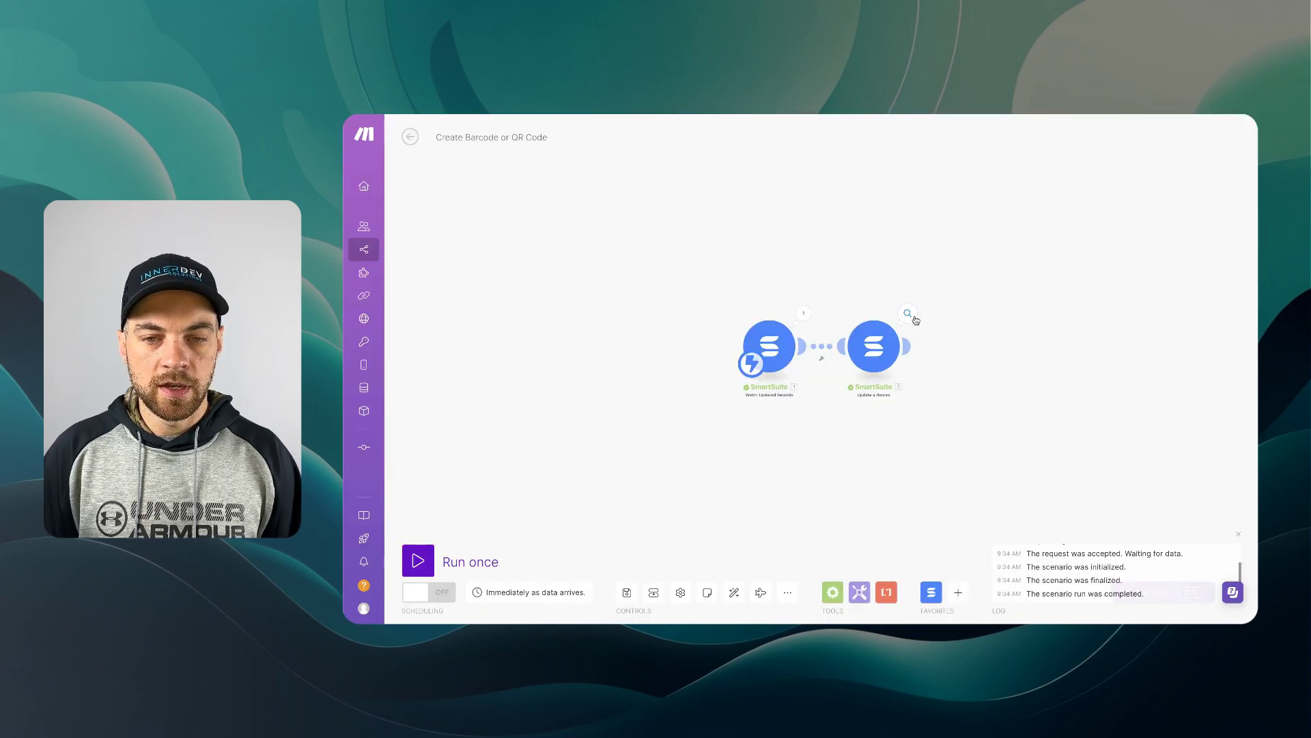
{"action": "key", "text": "ctrl+shift+Tab"}
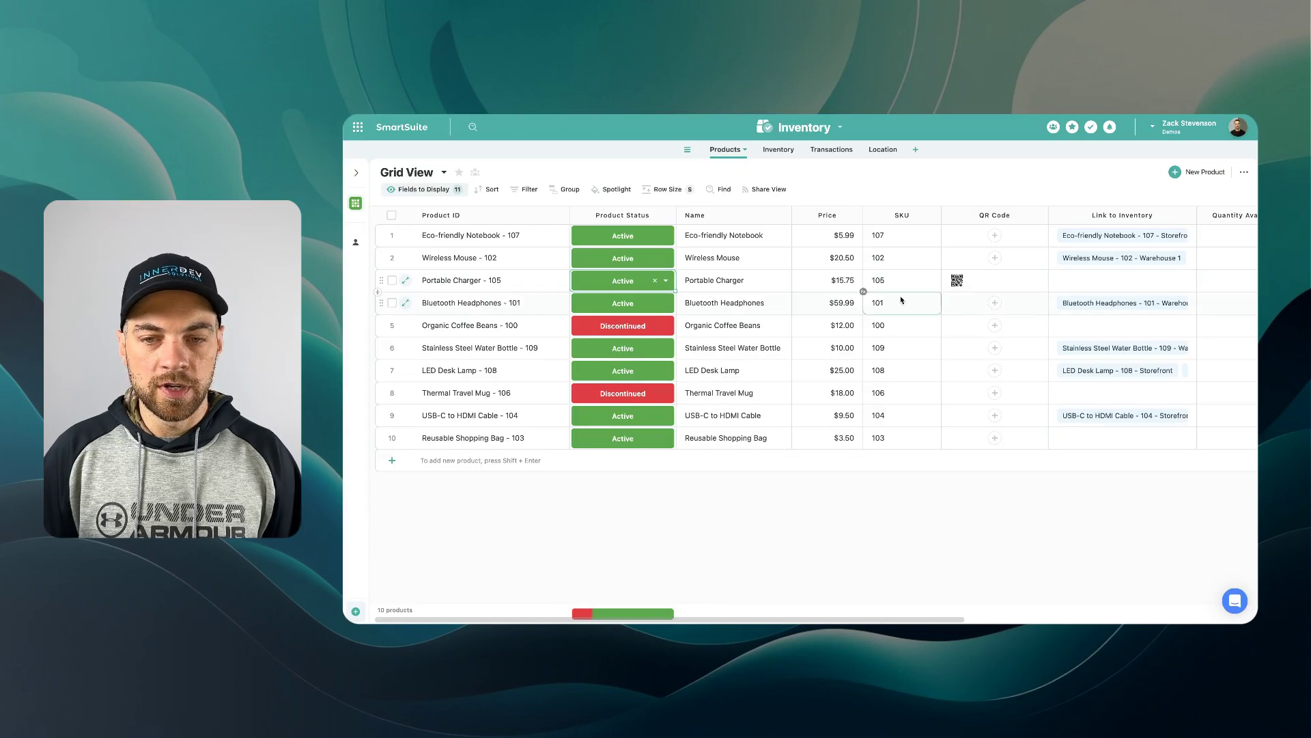
{"action": "left_click", "coordinate": [971, 283]}
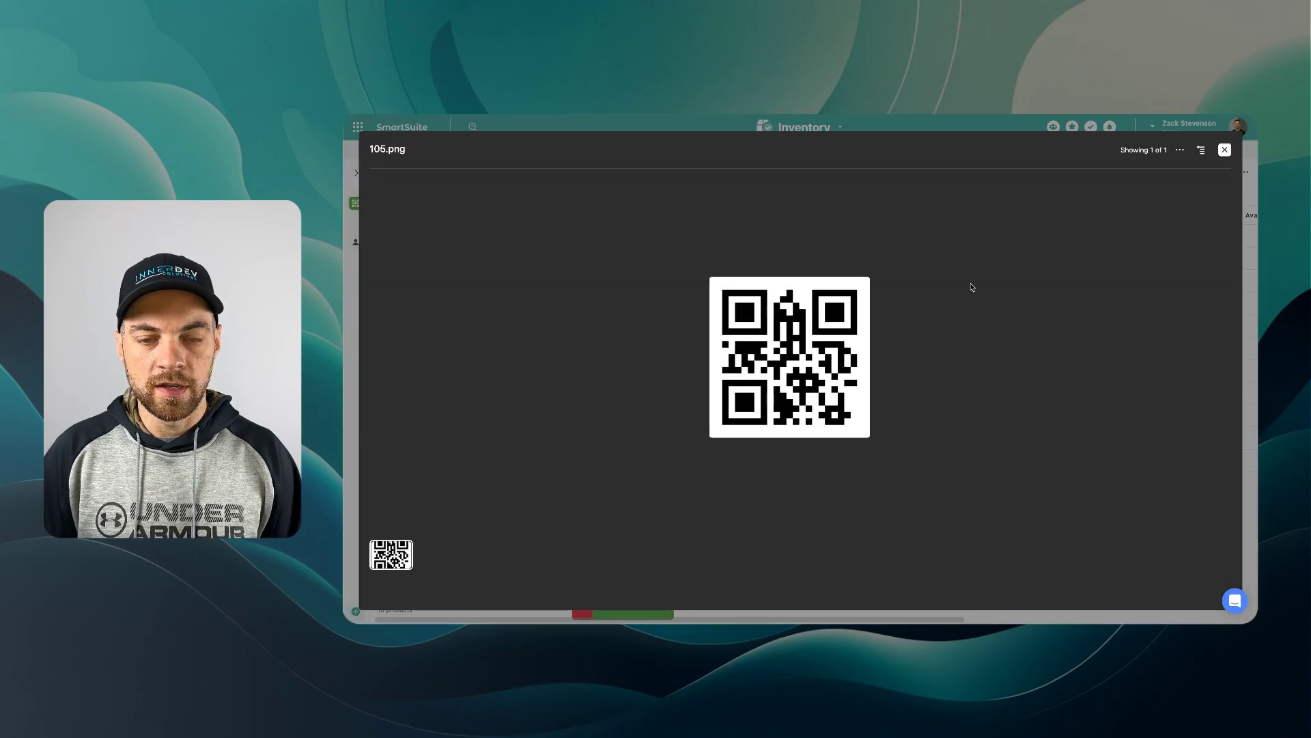
{"action": "left_click", "coordinate": [1224, 154]}
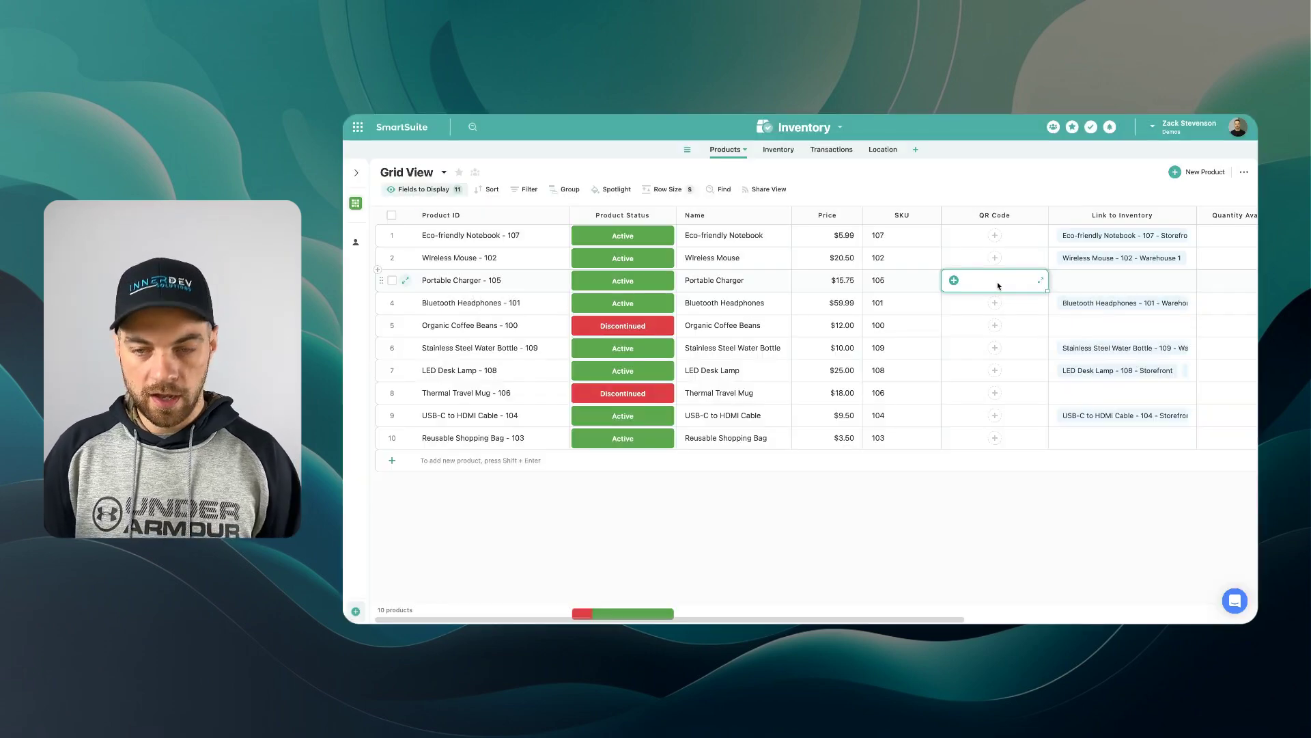
- Mark Wireless Mouse Inactive and copy the Wireless Mouse - 102 record link
{"action": "left_click", "coordinate": [665, 259]}
{"action": "left_click", "coordinate": [649, 287]}
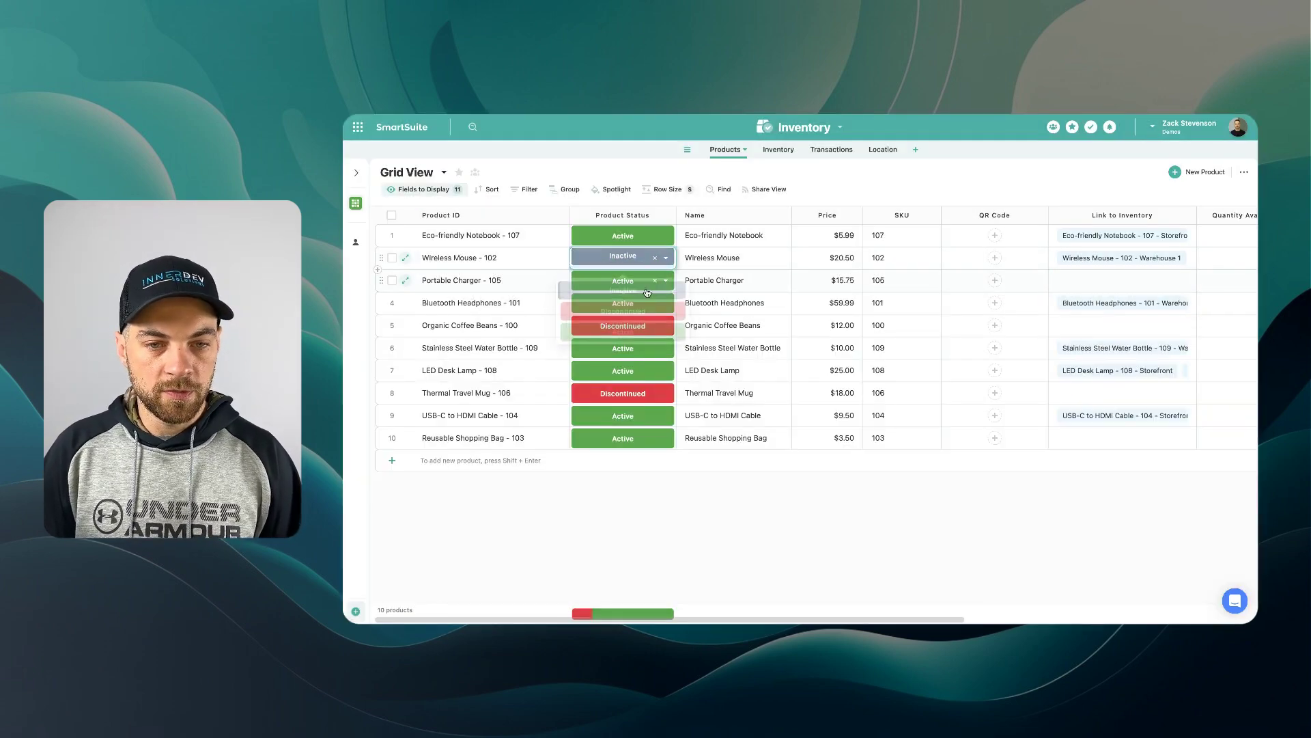
{"action": "left_click", "coordinate": [406, 257]}
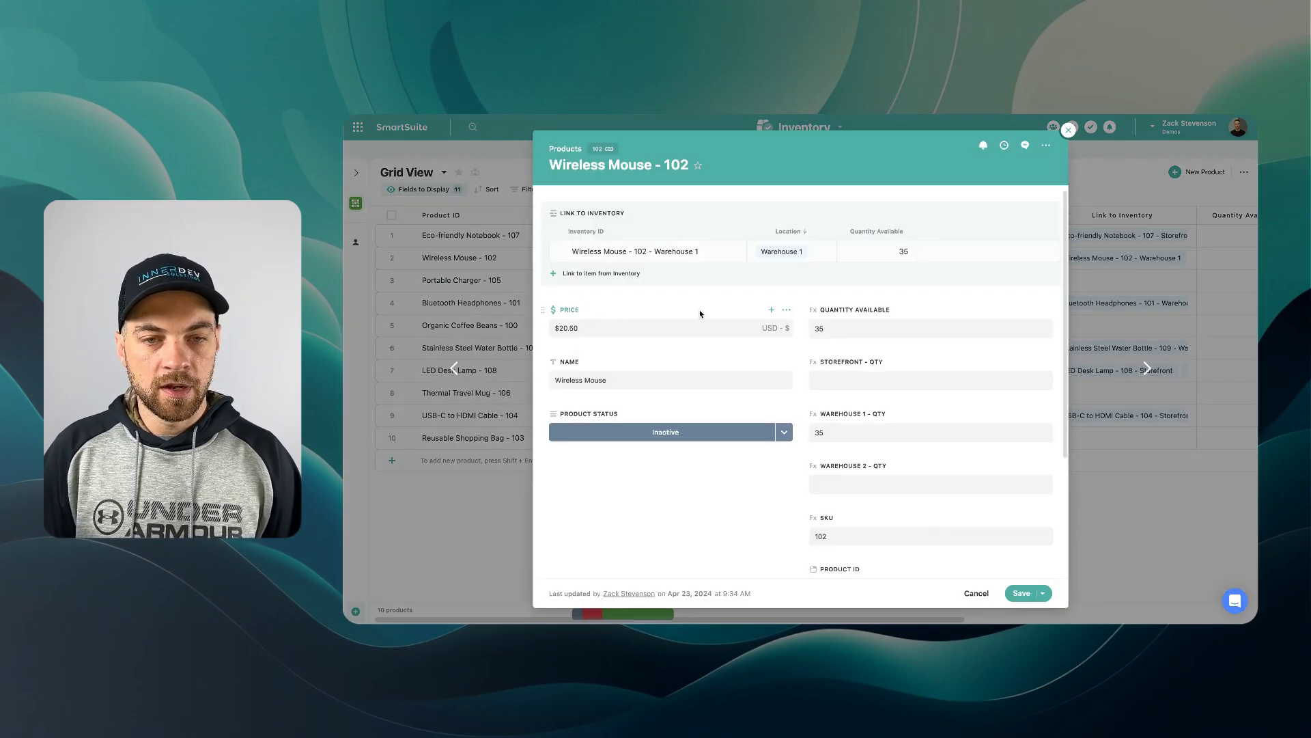
{"action": "left_click", "coordinate": [599, 150]}
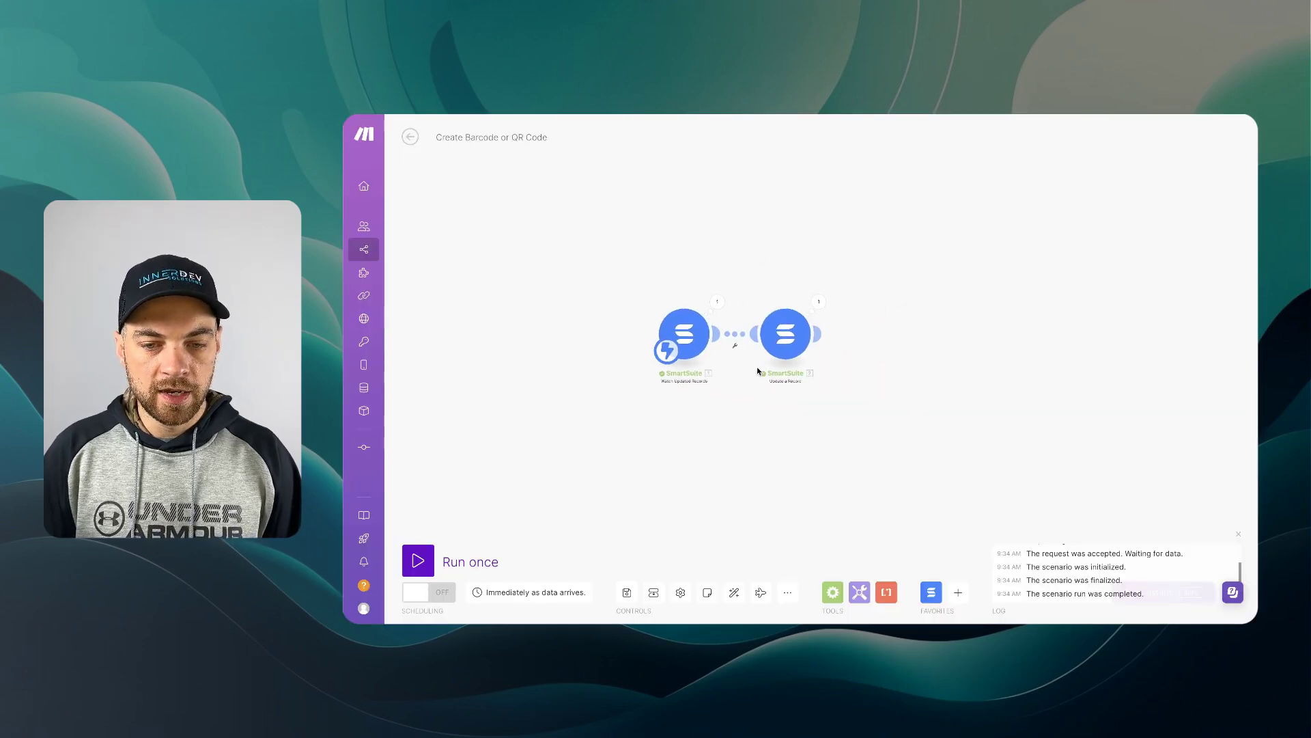
- Insert a Tools Compose a string module between the two SmartSuite modules
{"action": "left_click", "coordinate": [859, 592]}
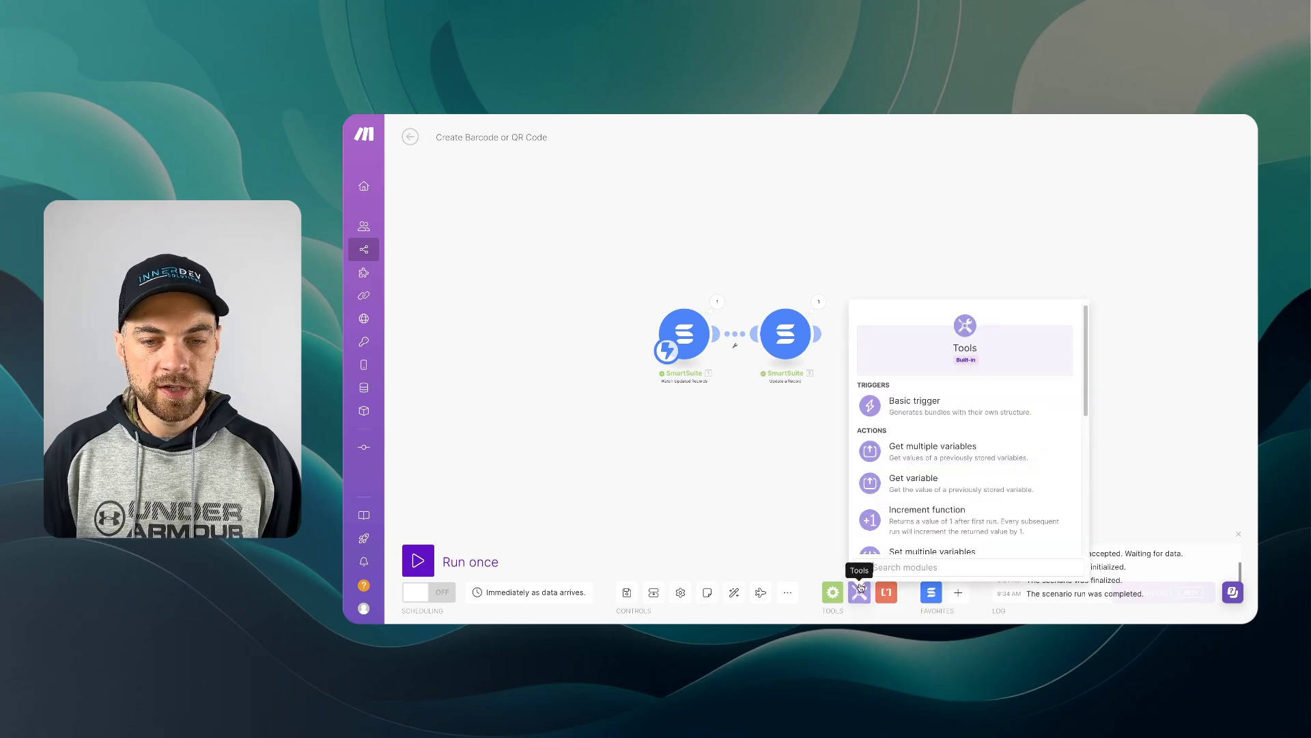
{"action": "scroll", "coordinate": [906, 468], "scroll_direction": "down", "scroll_amount": 3}
{"action": "scroll", "coordinate": [906, 468], "scroll_direction": "down", "scroll_amount": 2}
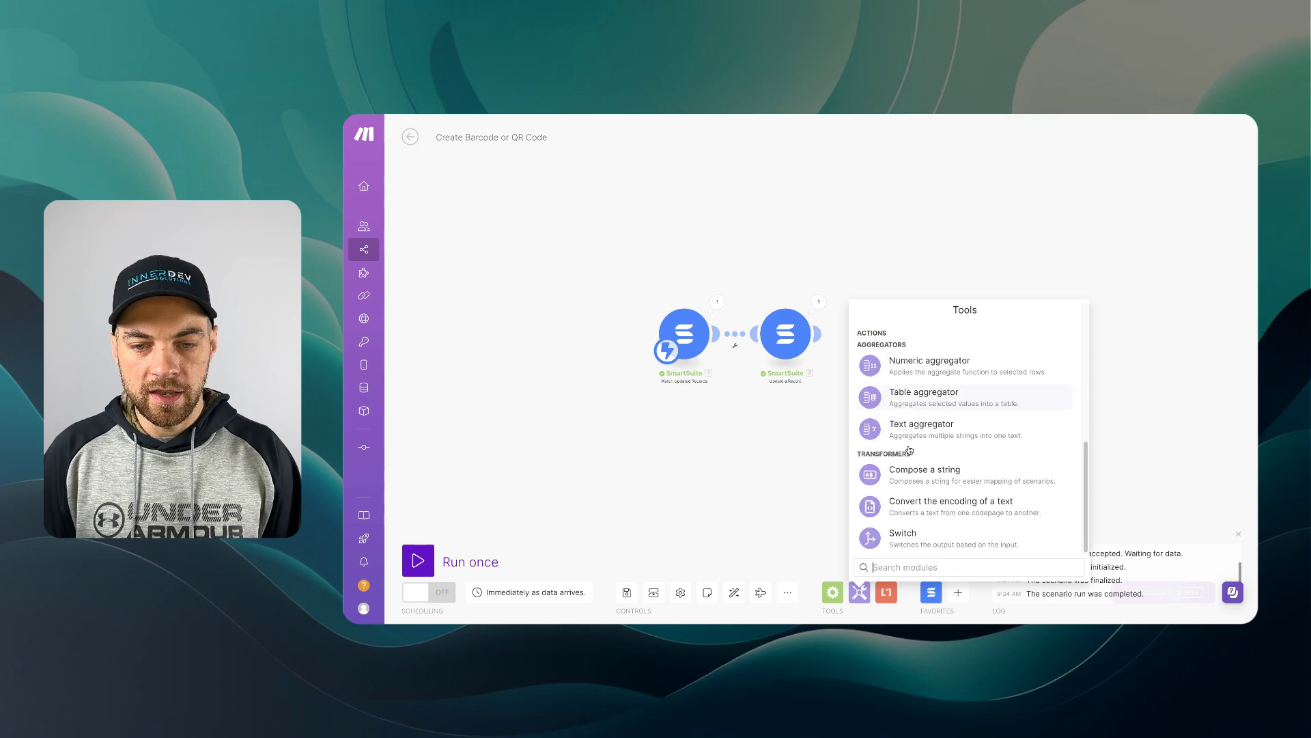
{"action": "left_click", "coordinate": [907, 468]}
{"action": "left_click_drag", "start_coordinate": [890, 456], "coordinate": [710, 319]}
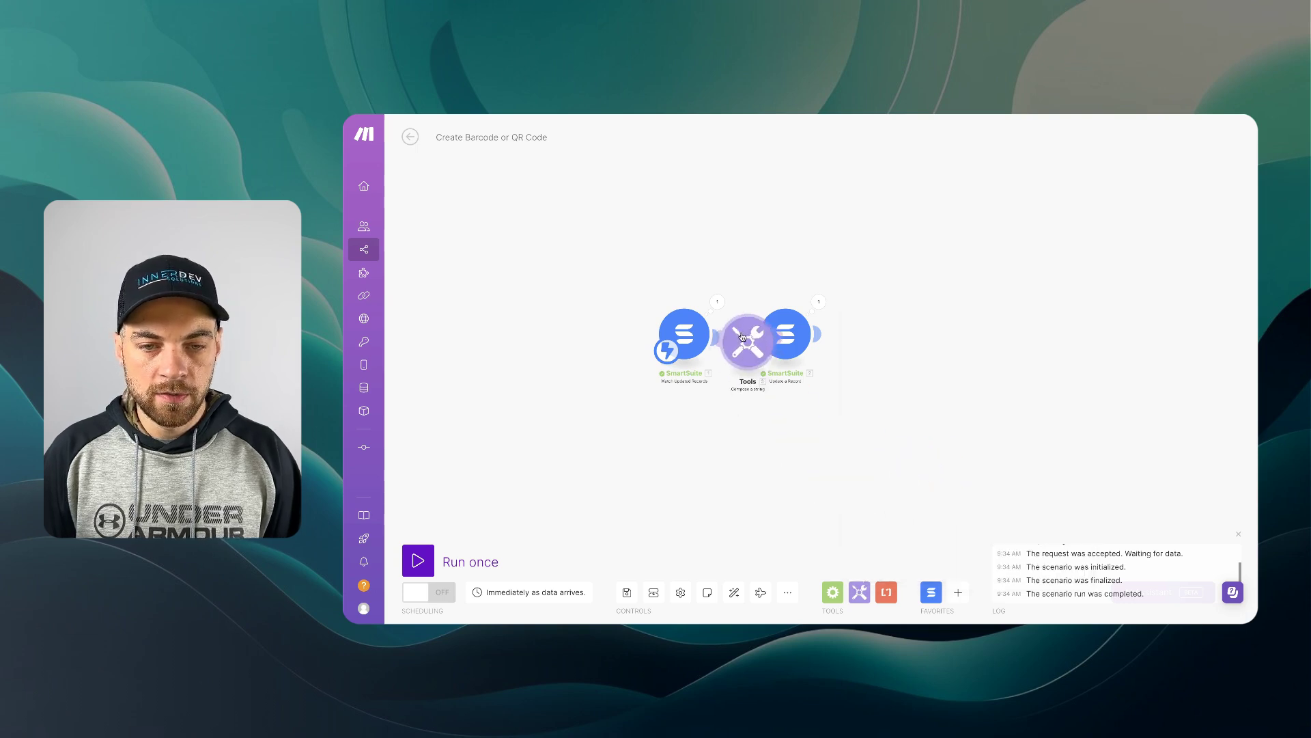
- Compose the pasted record URL with its hard-coded ID replaced by the mapped 1. Id
{"action": "left_click", "coordinate": [944, 343]}
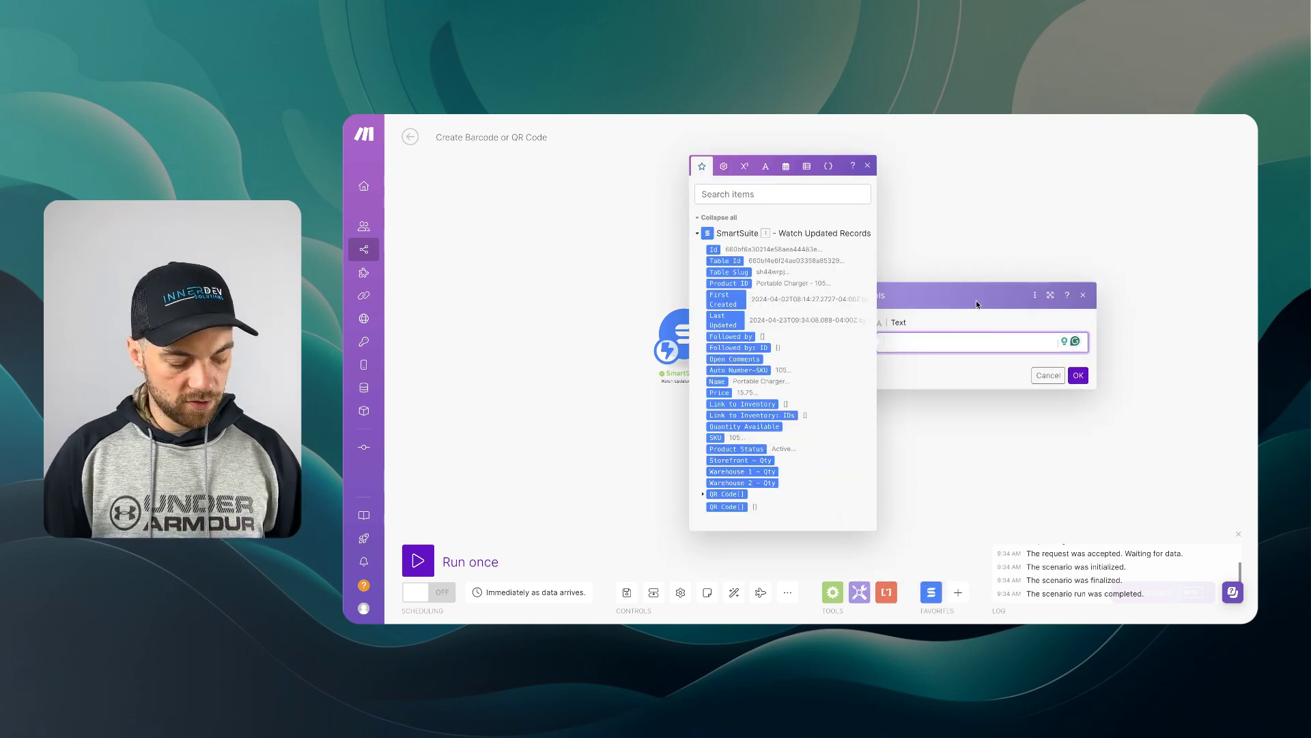
{"action": "key", "text": "ctrl+v"}
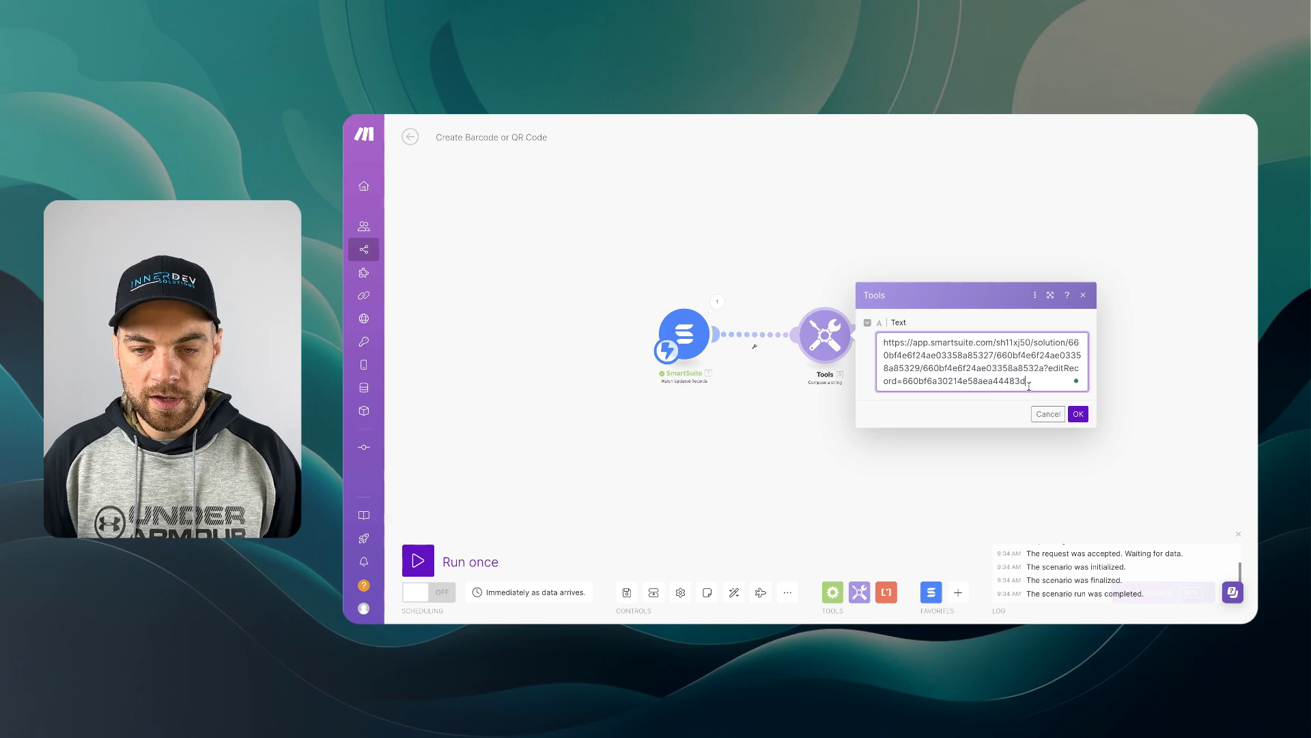
{"action": "left_click_drag", "start_coordinate": [1035, 382], "coordinate": [902, 384]}
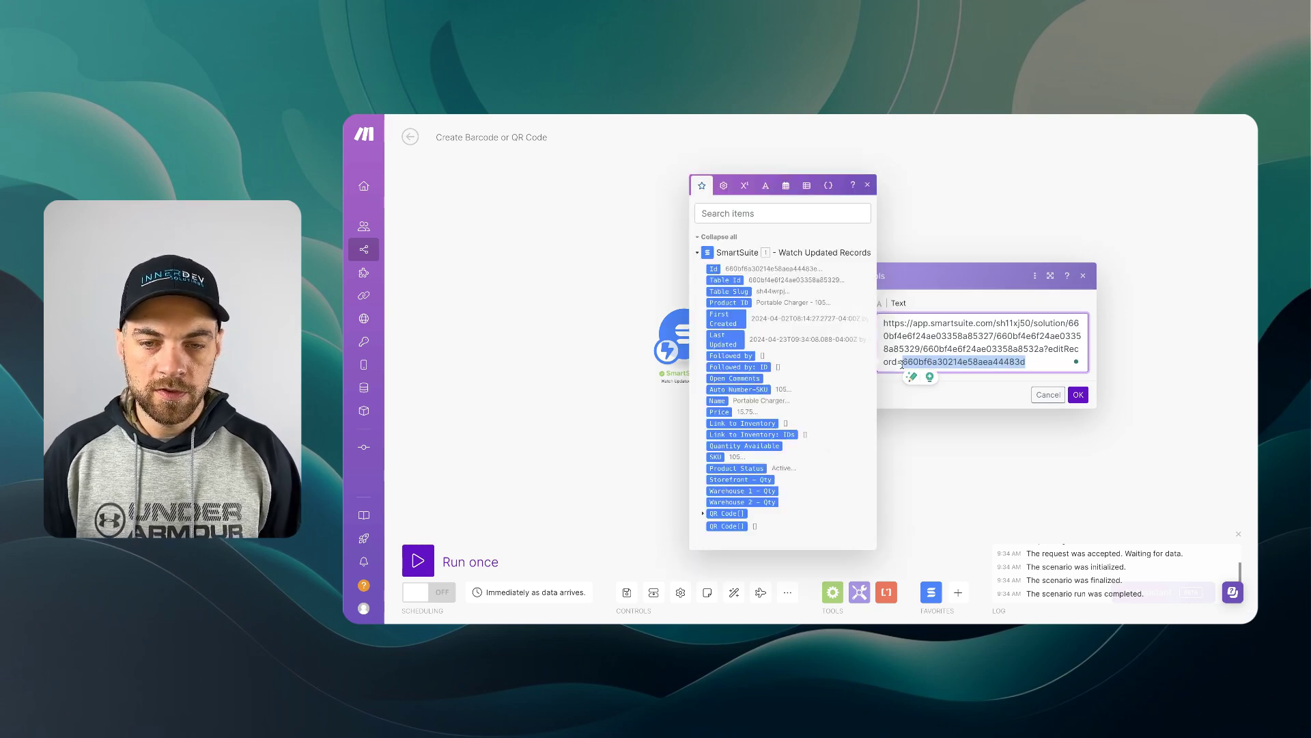
{"action": "key", "text": "BackSpace"}
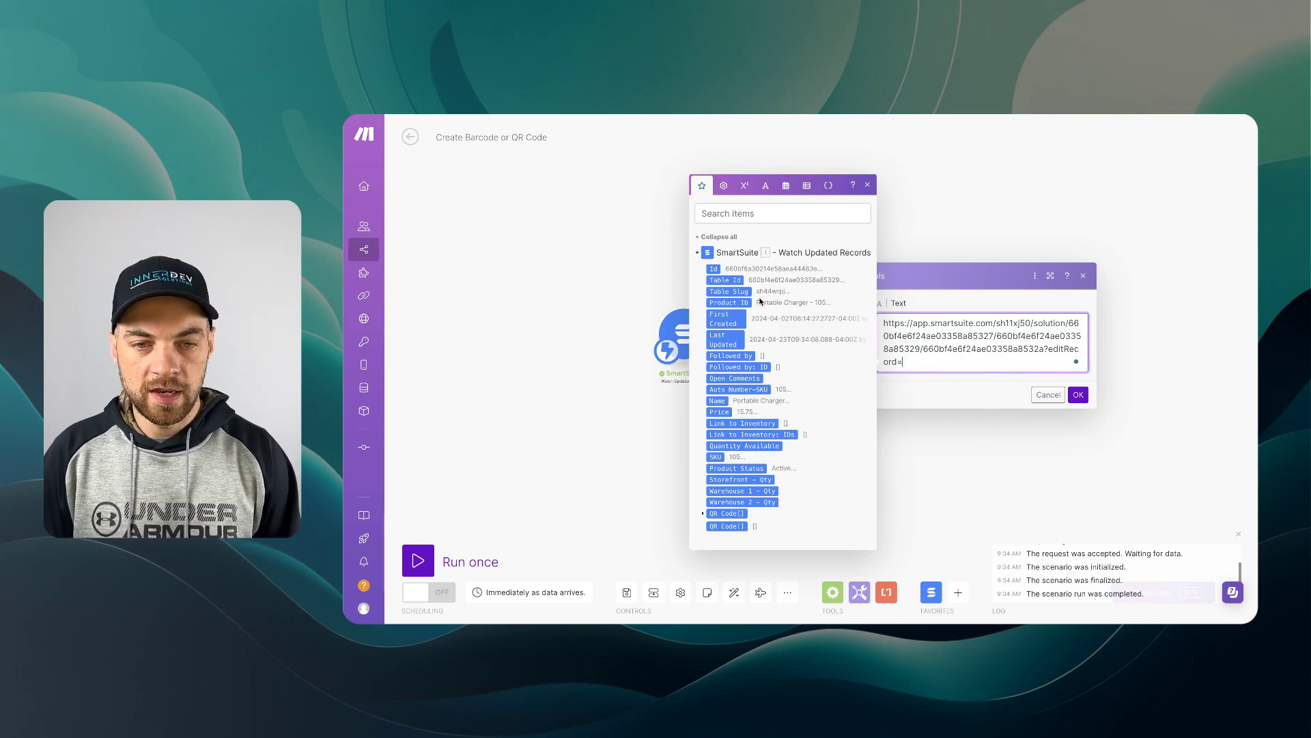
{"action": "left_click", "coordinate": [714, 268]}
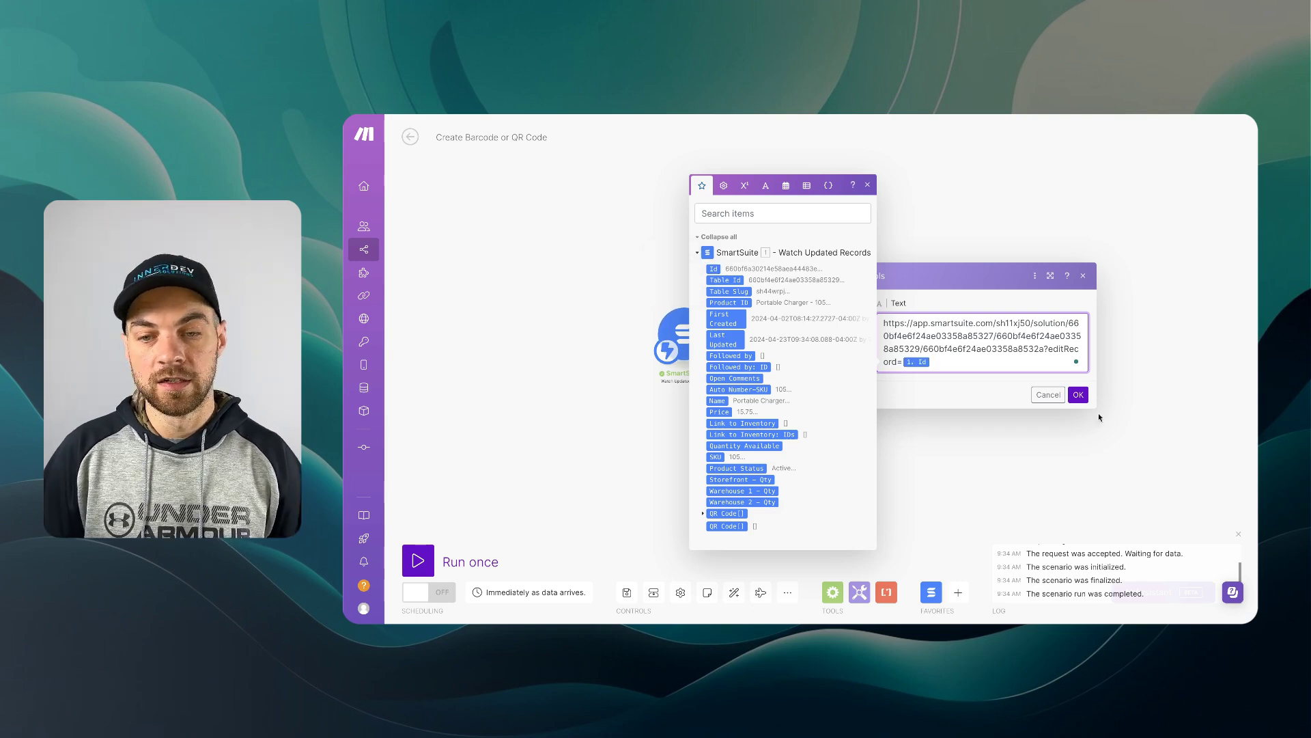
{"action": "left_click", "coordinate": [1079, 395]}
{"action": "left_click", "coordinate": [950, 327]}
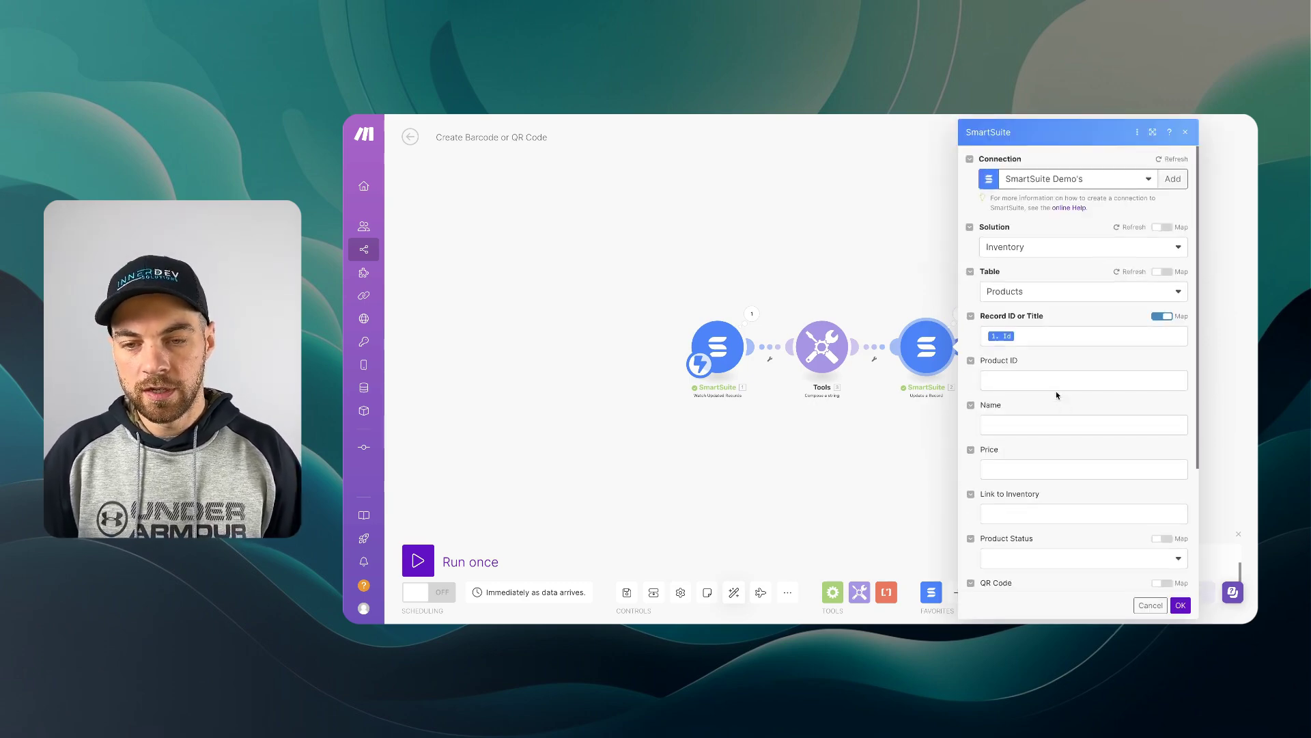
- Replace the SKU in the QR Code file URL with the composed 3. Text and save
{"action": "scroll", "coordinate": [1056, 392], "scroll_direction": "down", "scroll_amount": 3}
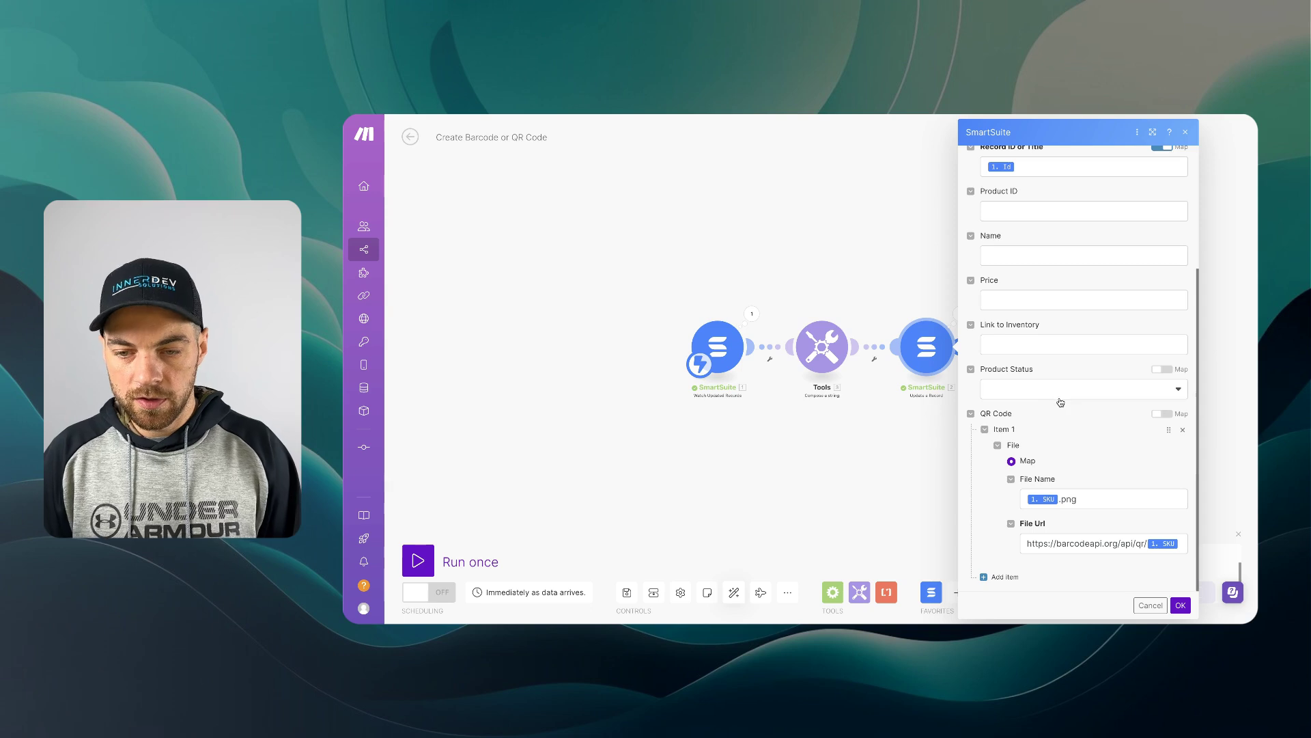
{"action": "left_click", "coordinate": [1181, 545]}
{"action": "key", "text": "BackSpace"}
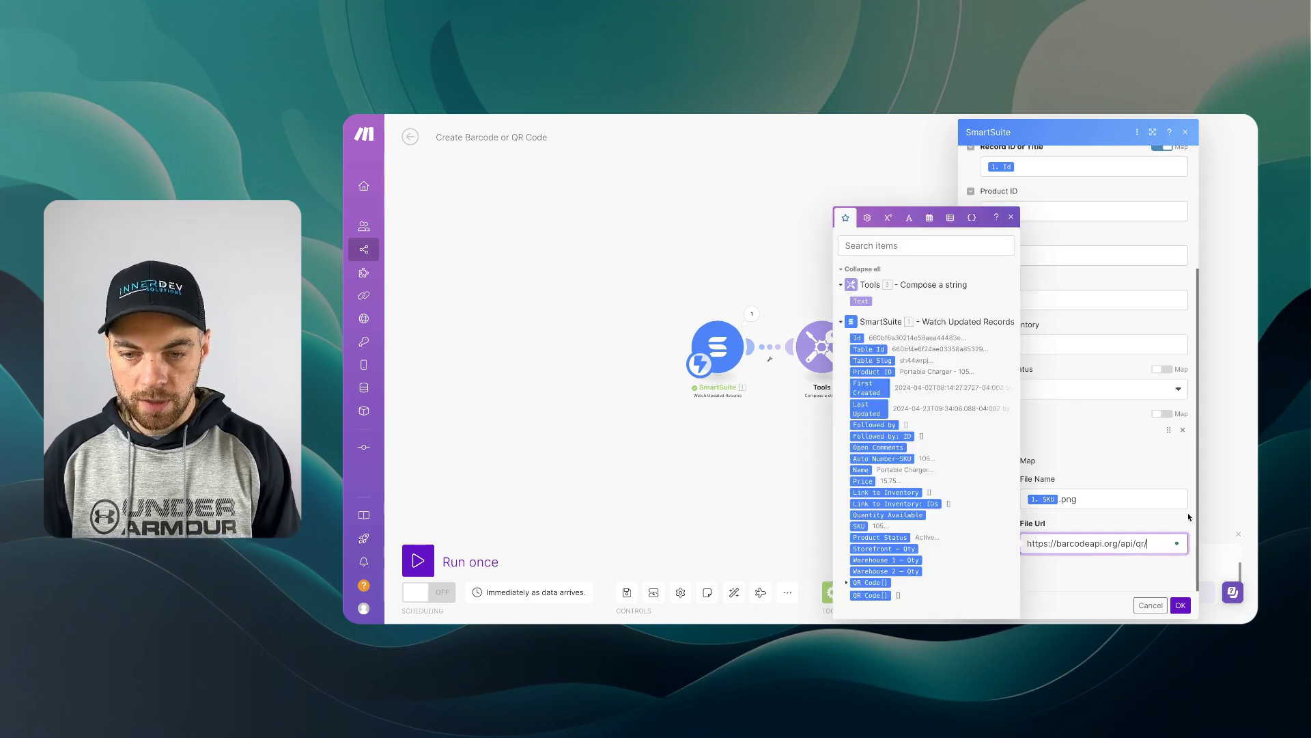
{"action": "left_click", "coordinate": [861, 302]}
{"action": "left_click", "coordinate": [883, 384]}
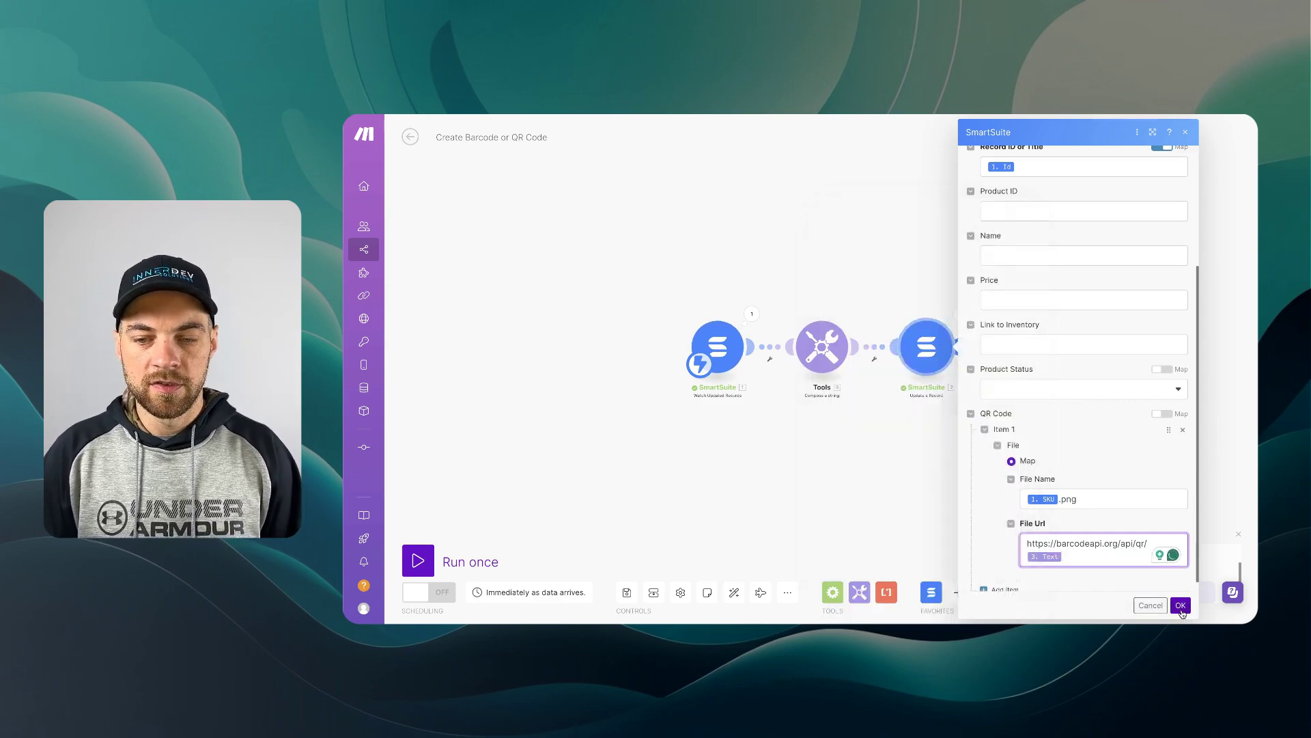
{"action": "left_click", "coordinate": [626, 593]}
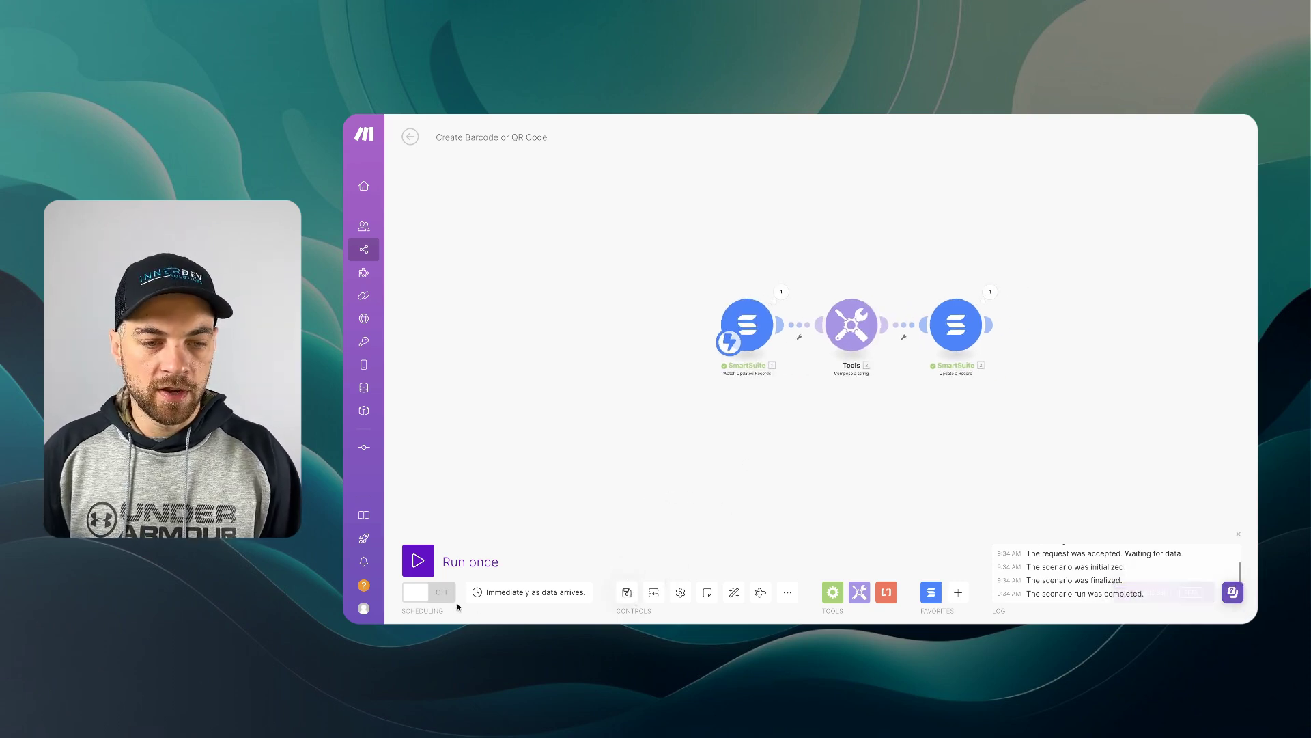
- Run the Make scenario once, then set Wireless Mouse's Product Status back to Active
{"action": "left_click", "coordinate": [419, 561]}
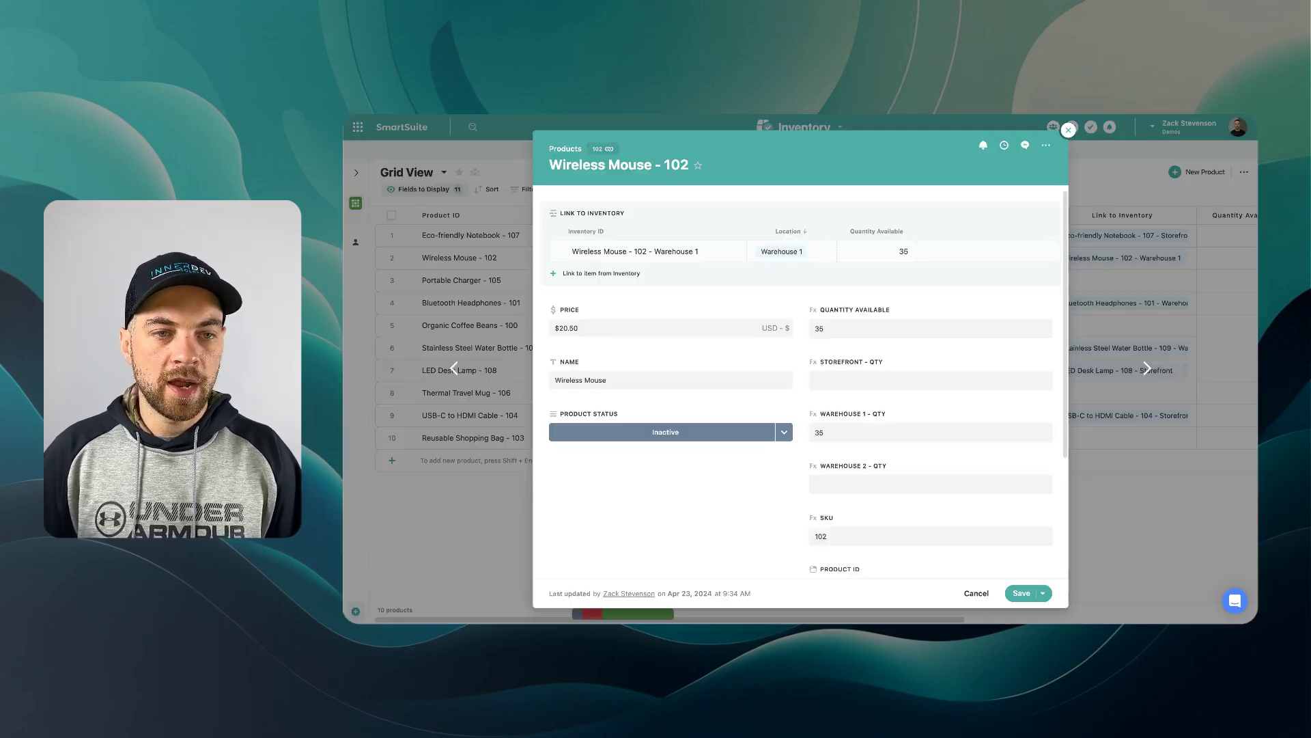
{"action": "left_click", "coordinate": [972, 591]}
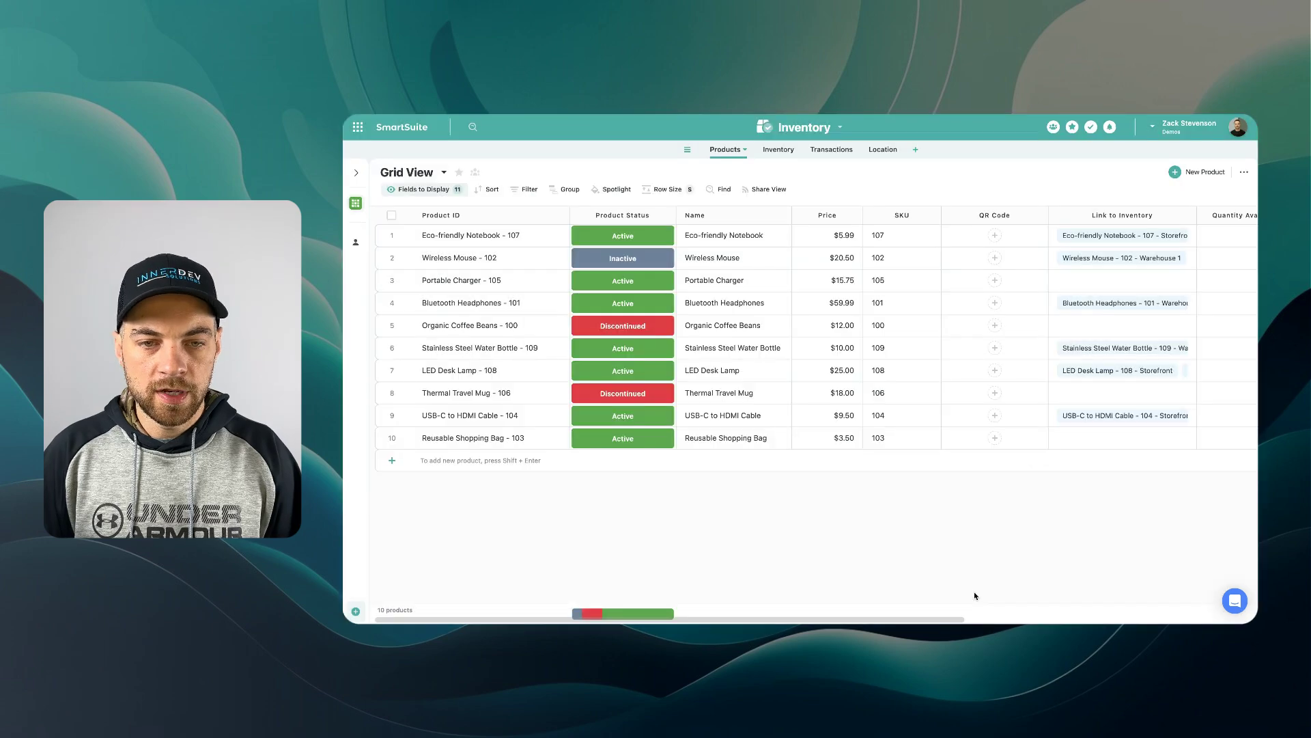
{"action": "left_click", "coordinate": [623, 257]}
{"action": "left_click", "coordinate": [666, 258]}
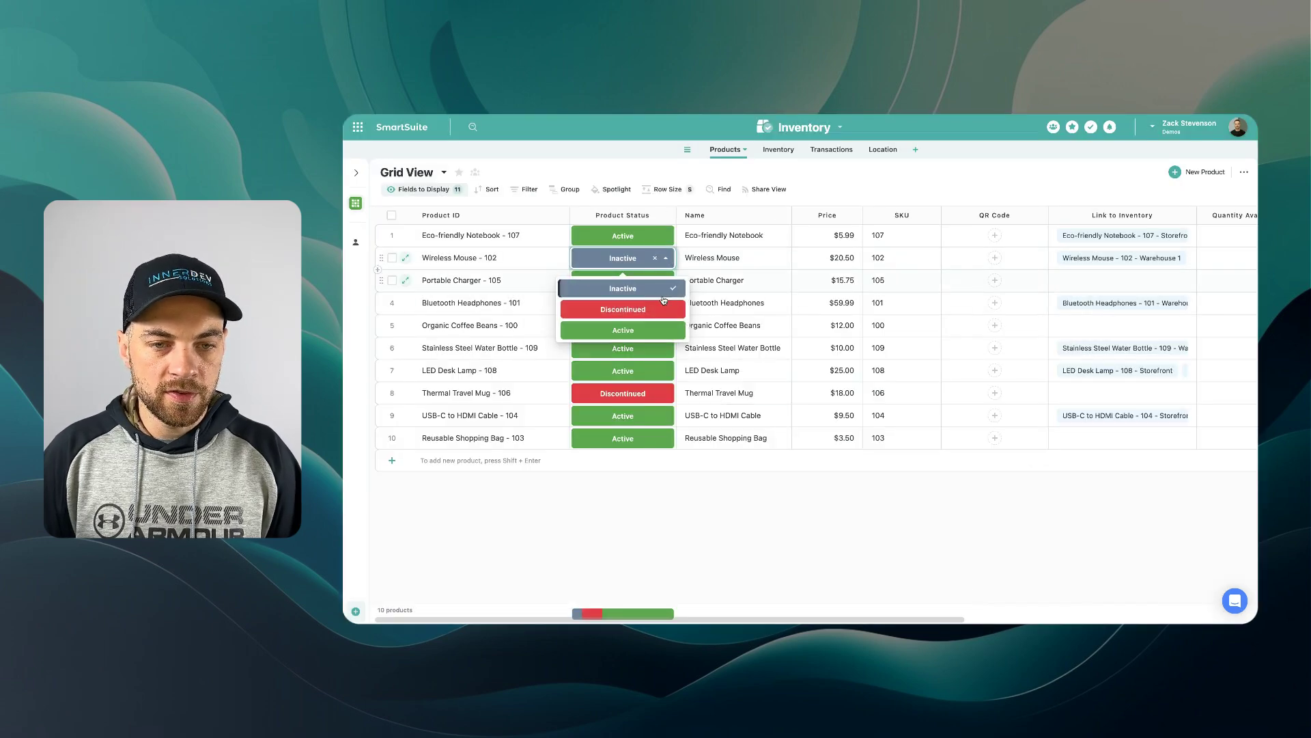
{"action": "left_click", "coordinate": [639, 329]}
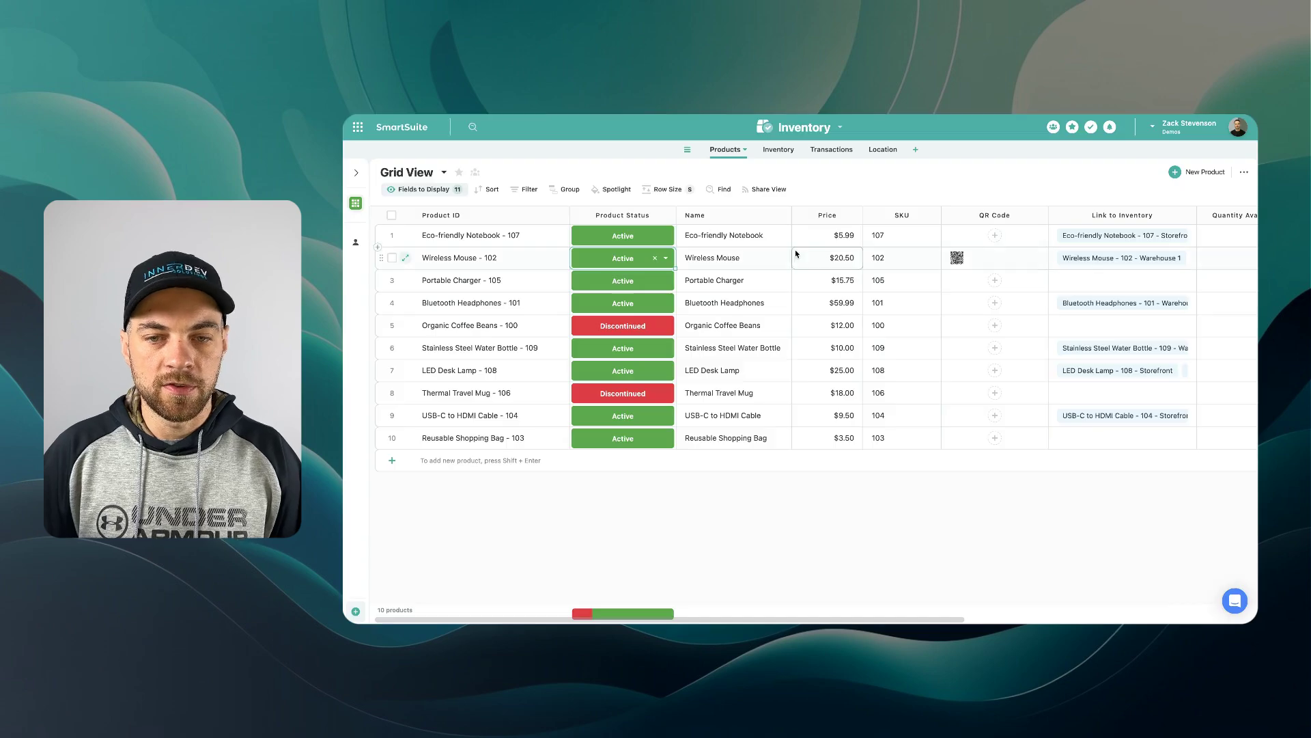
- View Wireless Mouse's new 102.png QR code enlarged, then open the Wireless Mouse - 102 record
{"action": "left_click", "coordinate": [969, 259]}
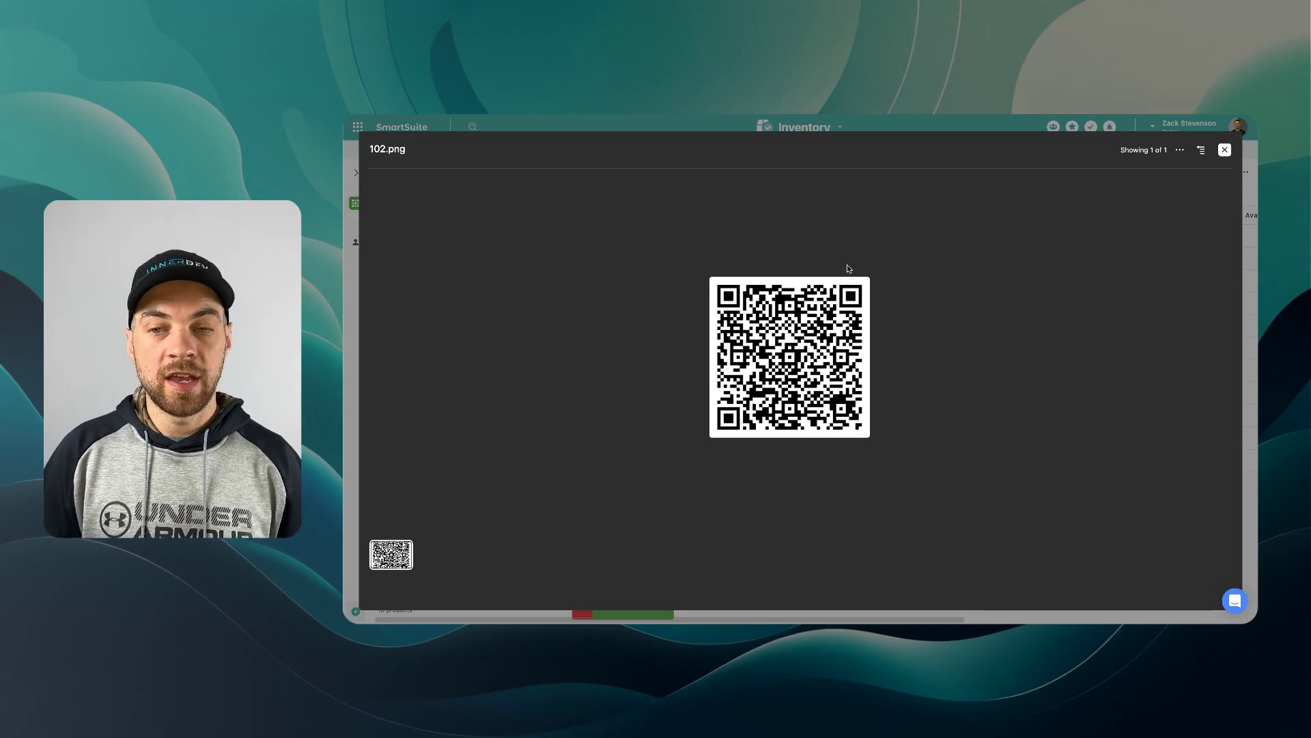
{"action": "left_click", "coordinate": [1224, 149]}
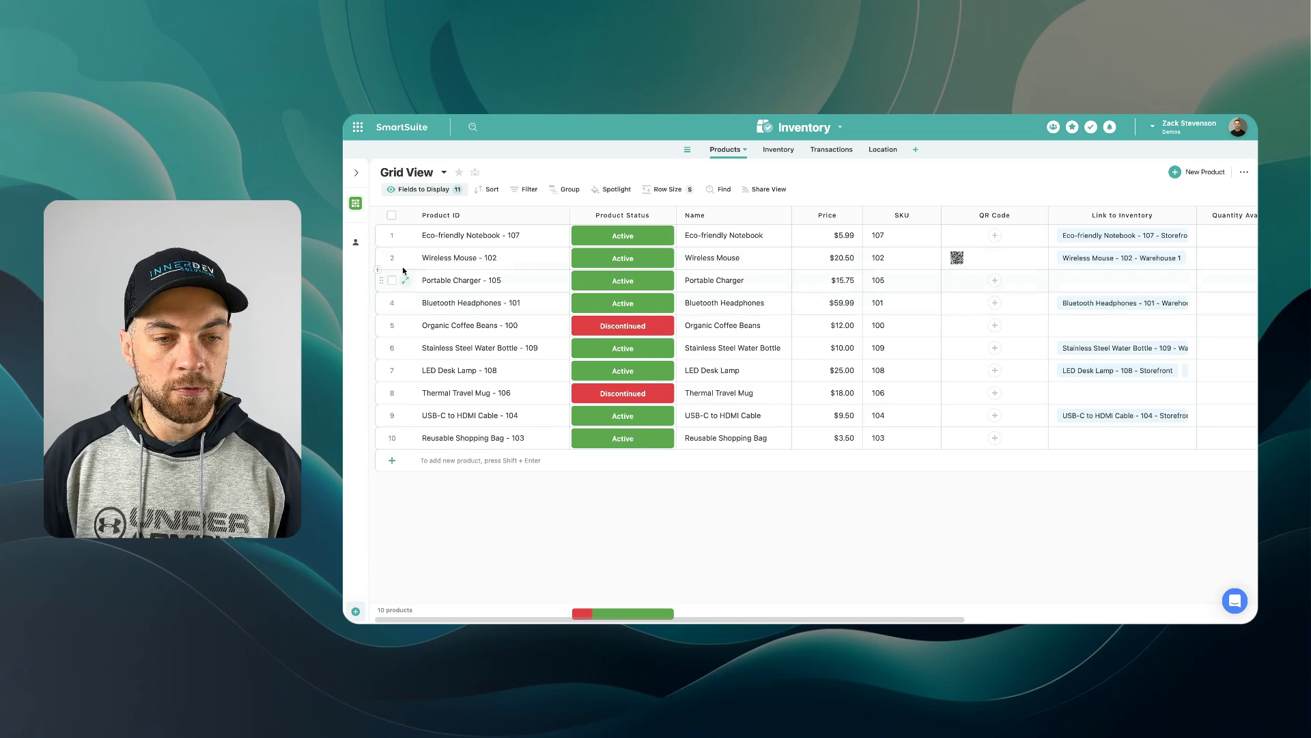
{"action": "left_click", "coordinate": [403, 260]}
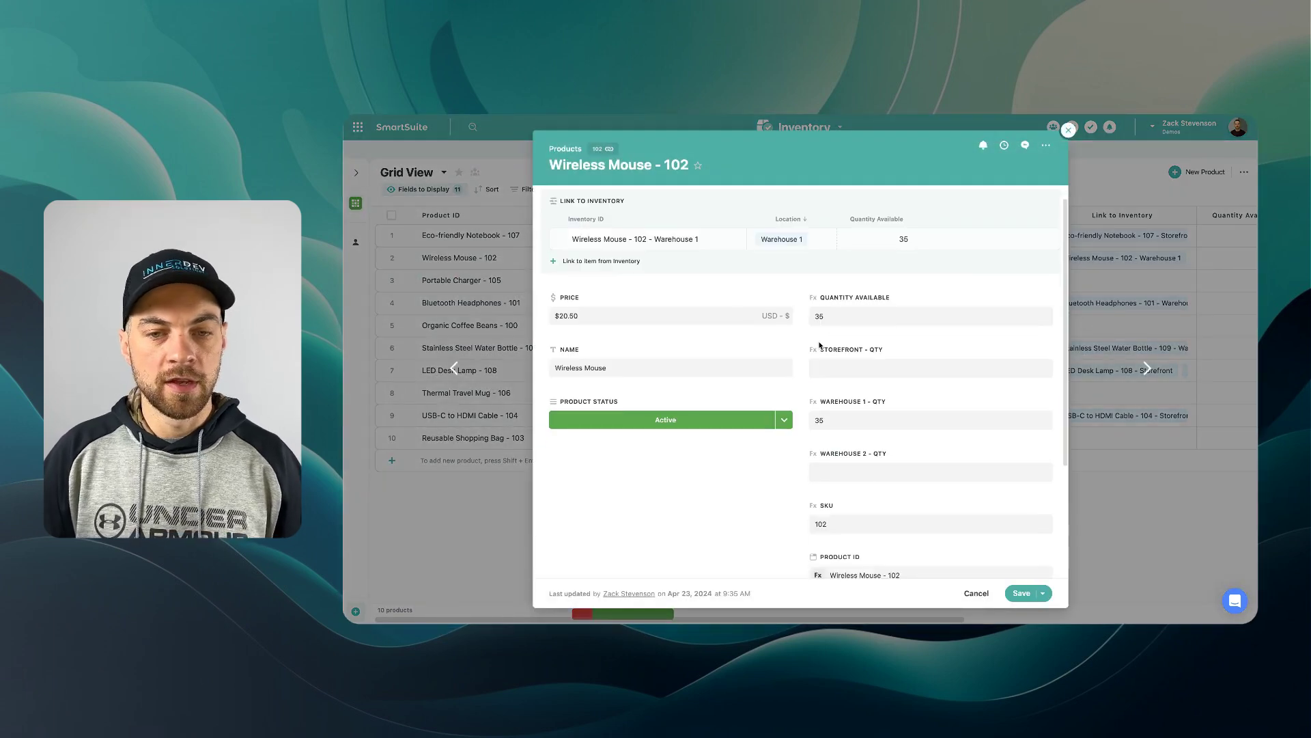